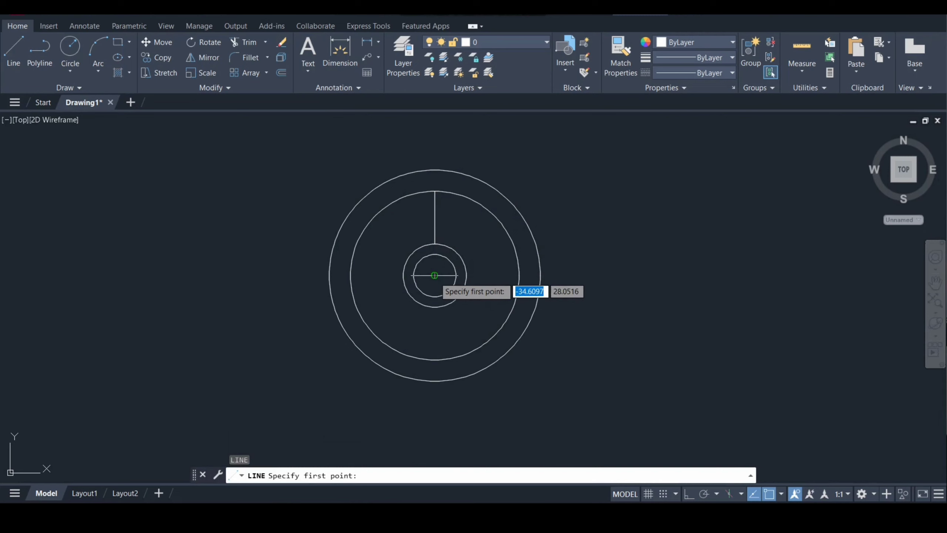
- Draw a line 80 long at 60° from the common centre of the circles
left_click(434, 275)
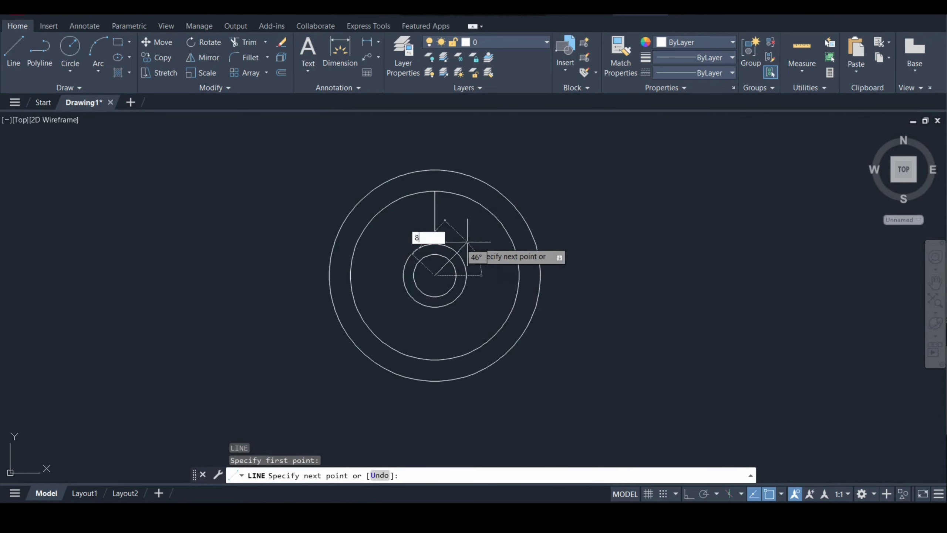
type("80")
key("Tab")
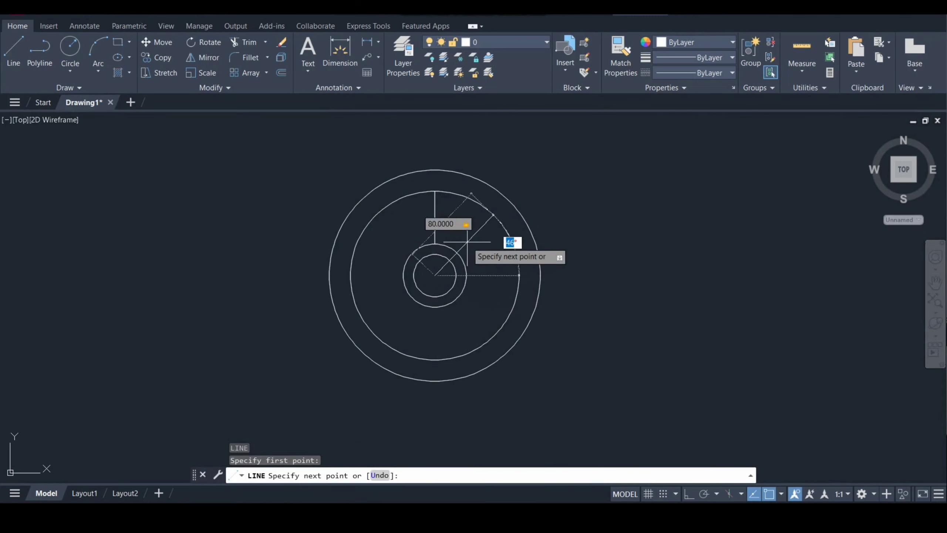
key("Return")
key("Return")
- Offset the slanted line by 2.5 towards the vertical line
type("o")
key("Return")
type("2.5")
key("Return")
type("60")
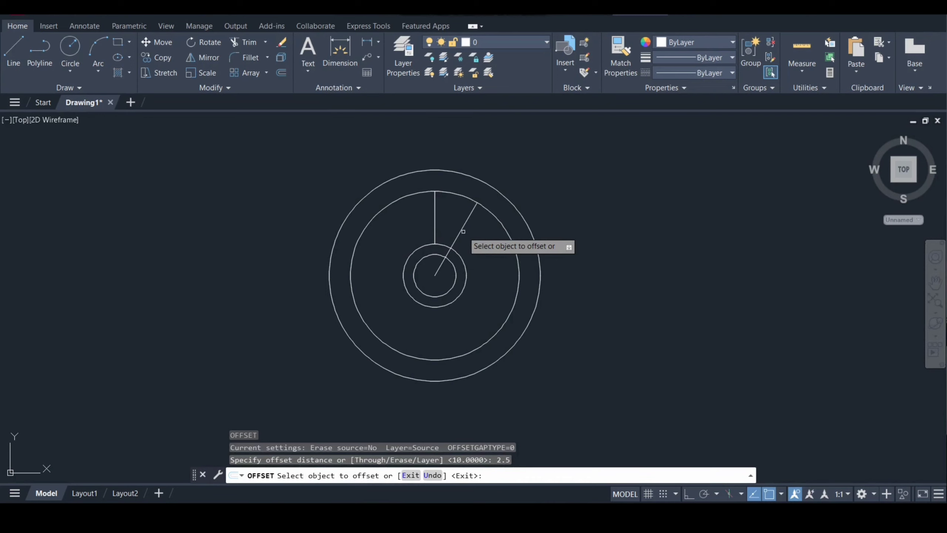
left_click(462, 231)
left_click(471, 233)
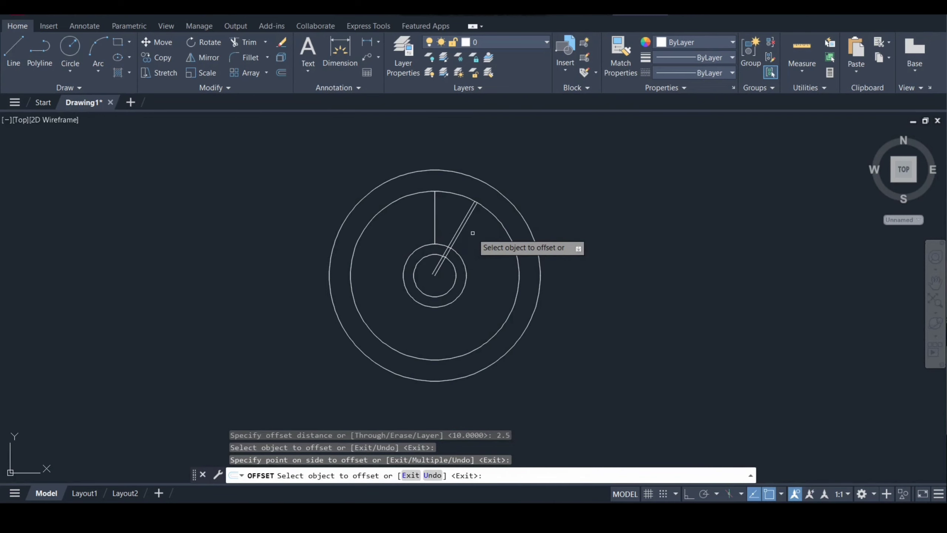
key("Return")
- Erase the original slanted line that starts at the circle centre, keeping its offset copy
type("e")
key("Return")
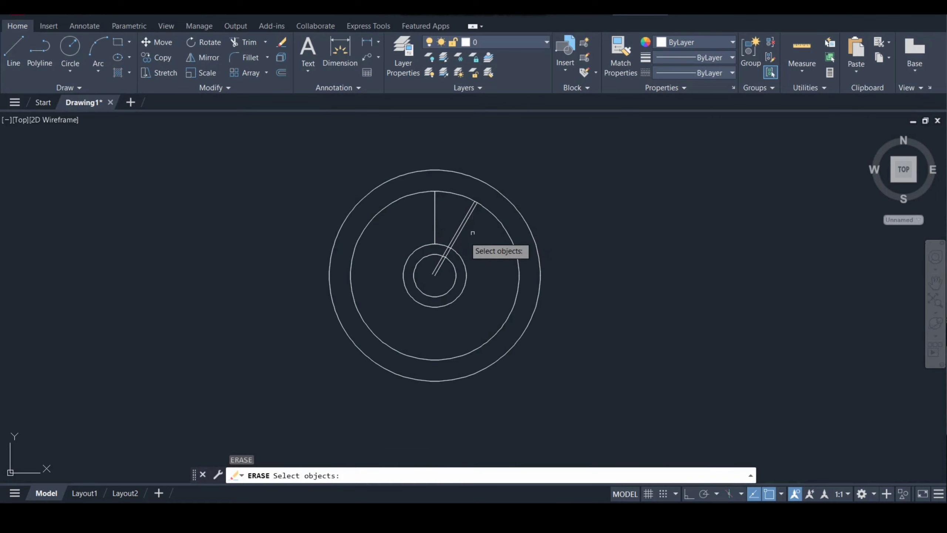
left_click(460, 236)
key("Return")
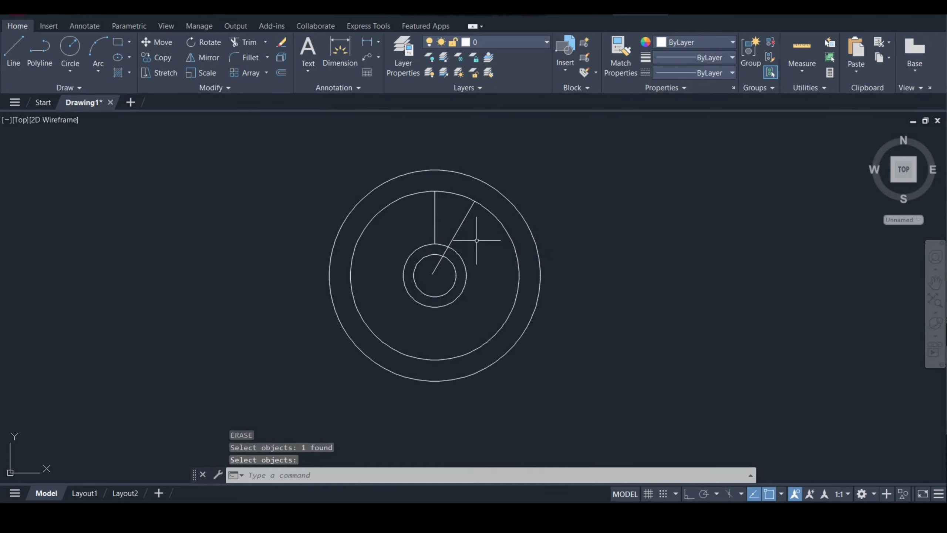
- Trim the slanted line and the two middle circles to the wedge between the spoke lines, and remove the vertical line
scroll(477, 240, "up", 2)
type("tr")
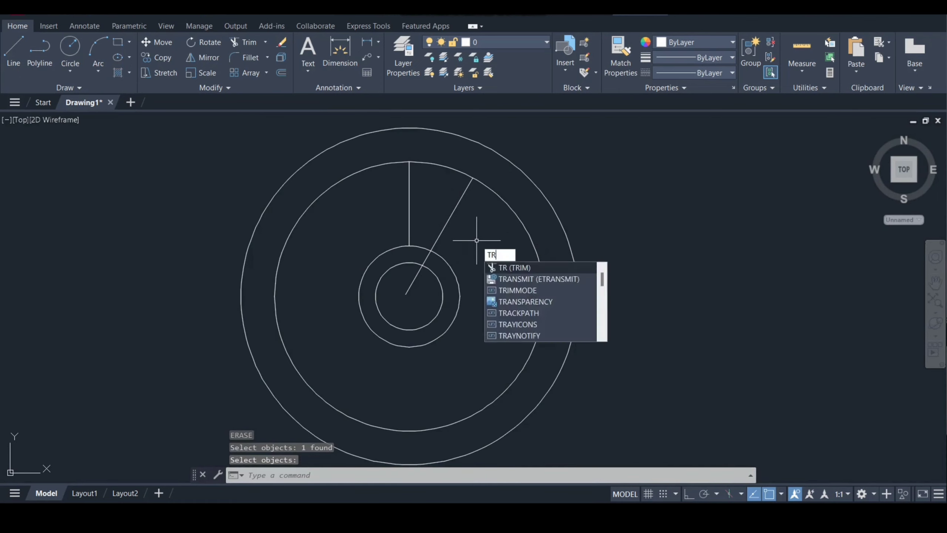
key("Return")
left_click(413, 283)
left_click(446, 261)
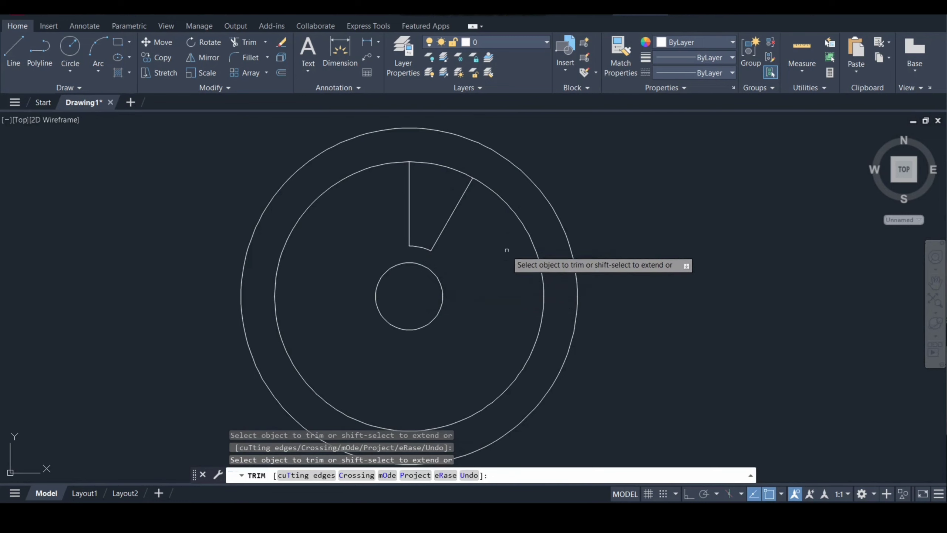
left_click(535, 243)
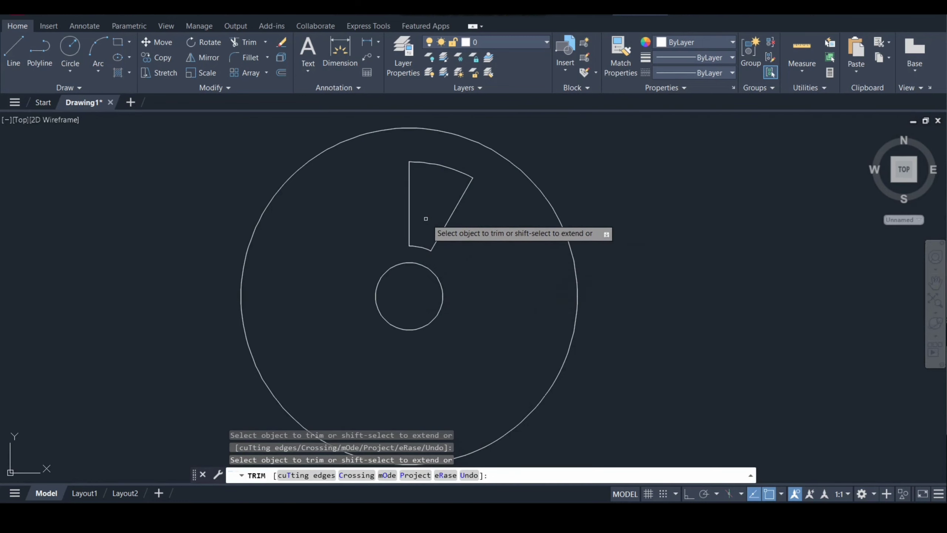
left_click(407, 214)
key("Return")
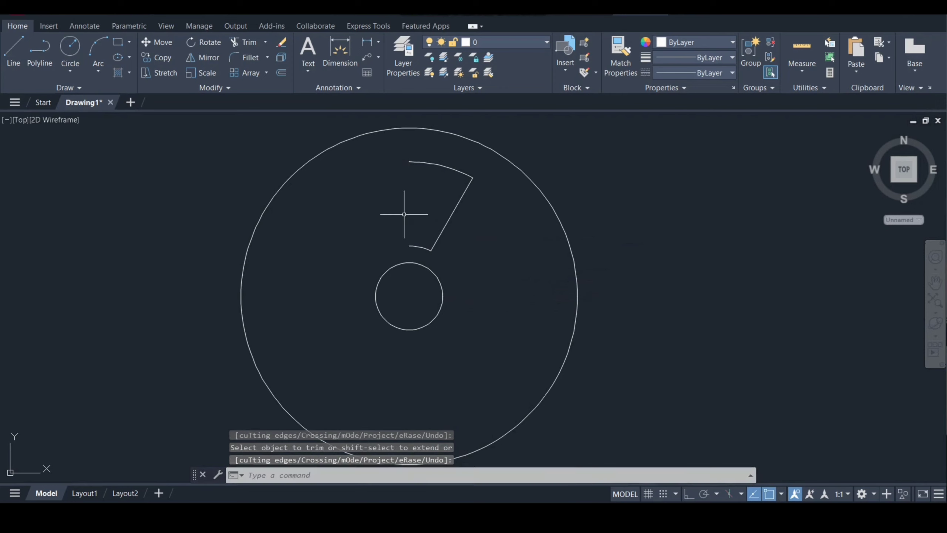
- Join the slanted line and the two arcs of the half wedge
type("j")
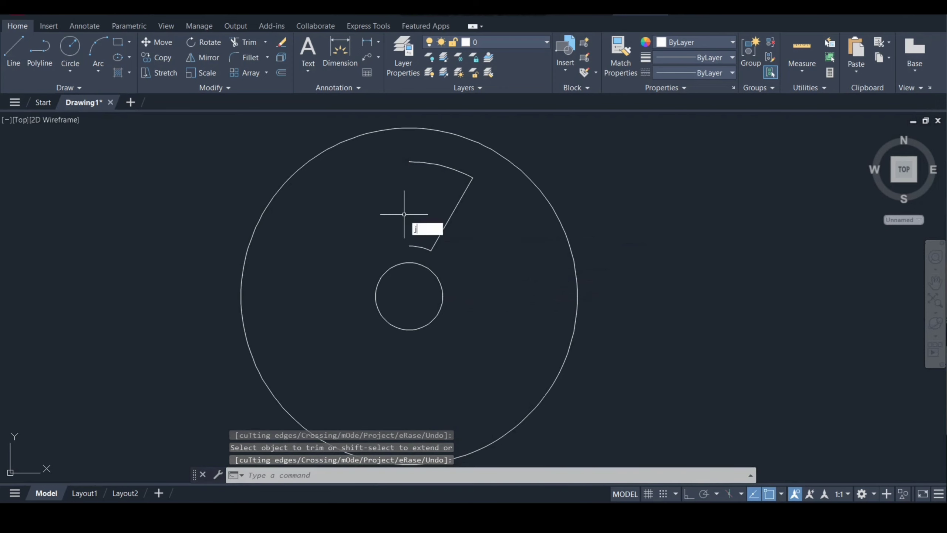
key("Return")
left_click(481, 163)
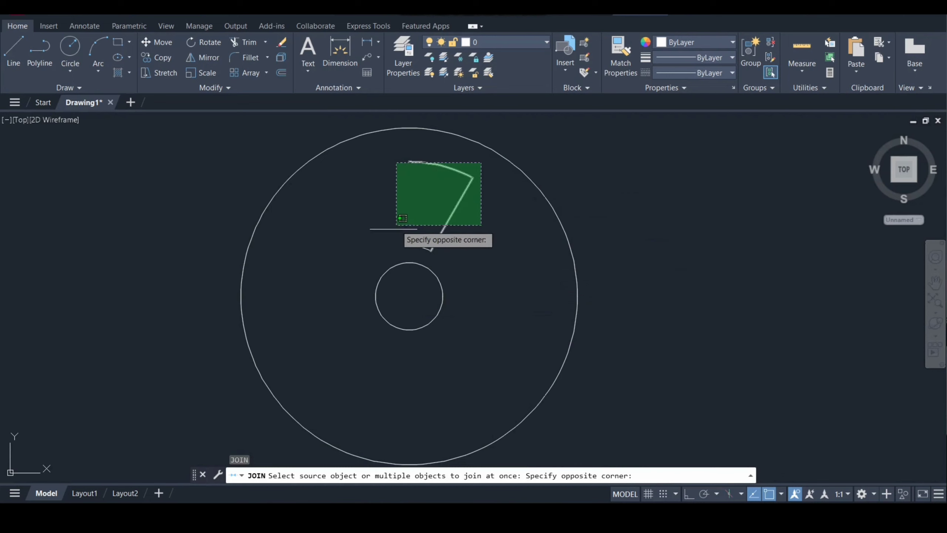
left_click(379, 252)
key("Return")
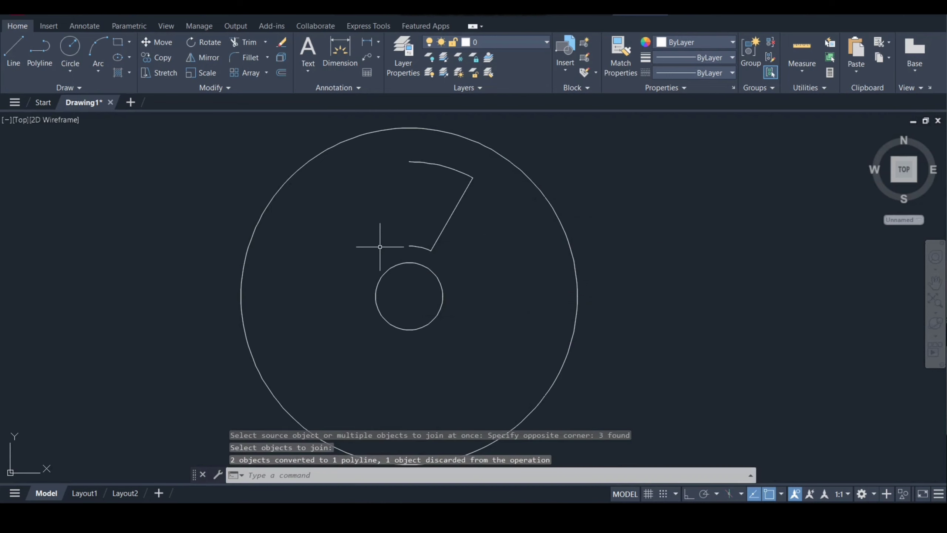
- Mirror the half wedge about the vertical line through its two arc ends, keeping the source objects
type("mi")
key("Return")
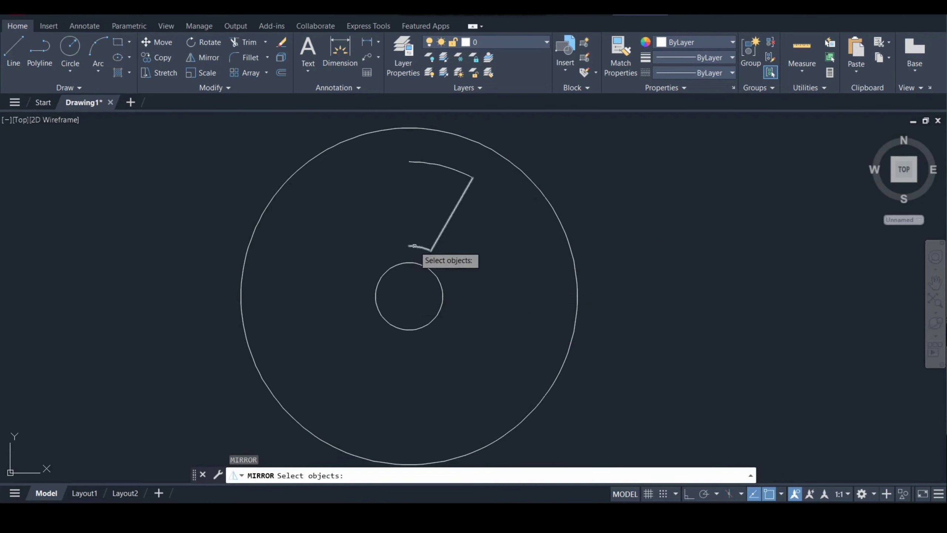
left_click(420, 247)
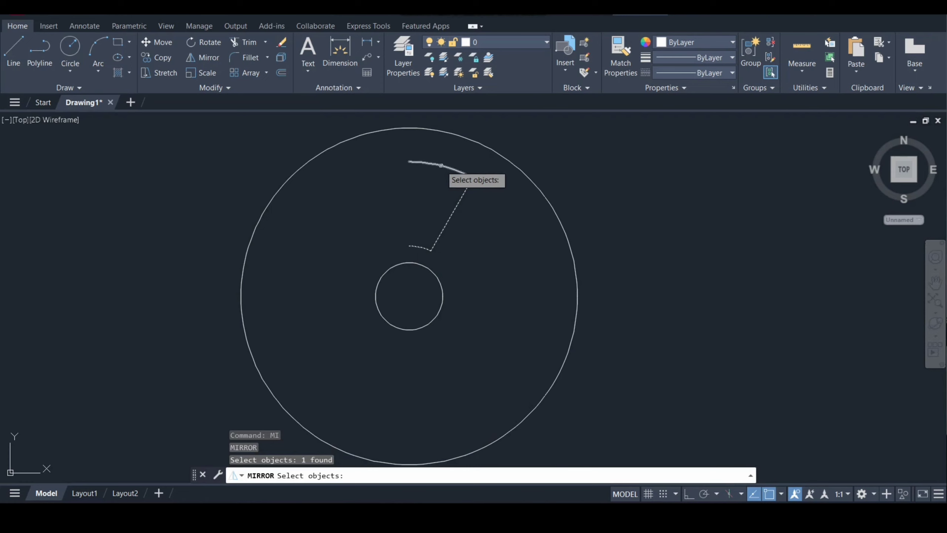
left_click(437, 165)
key("Return")
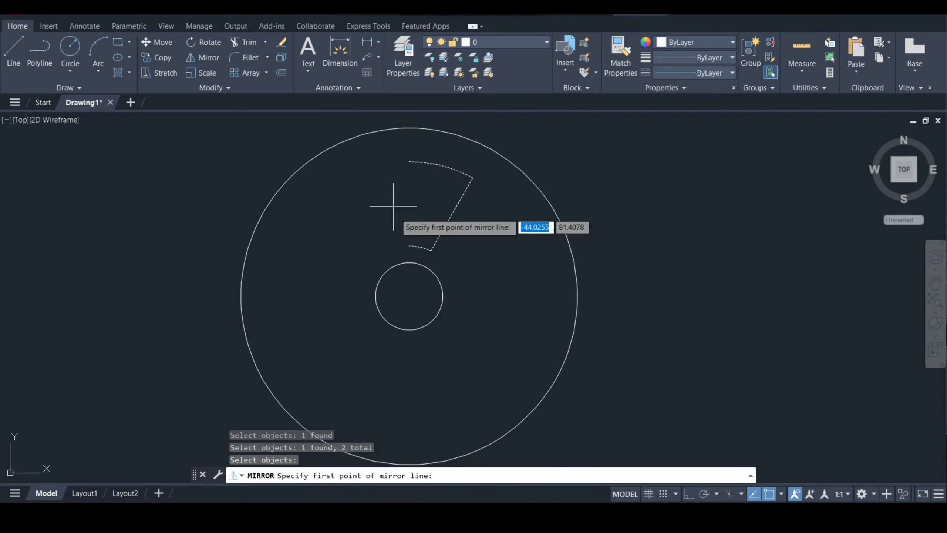
left_click(409, 247)
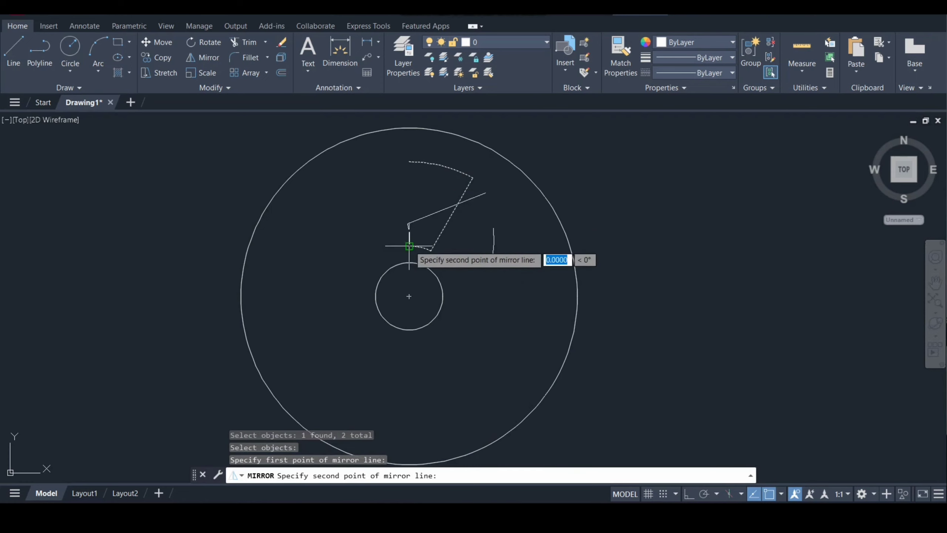
left_click(409, 163)
left_click(436, 207)
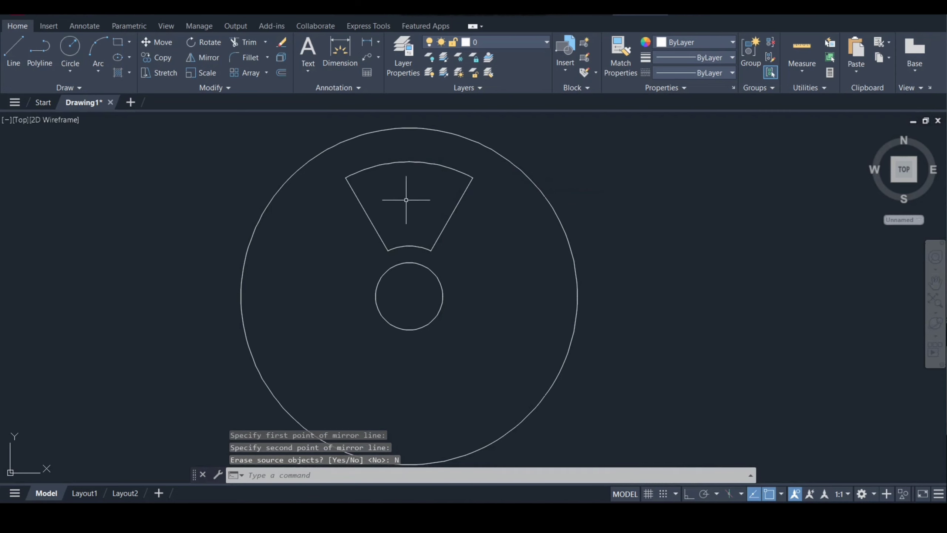
- Join all the pieces of the full wedge outline
key("Return")
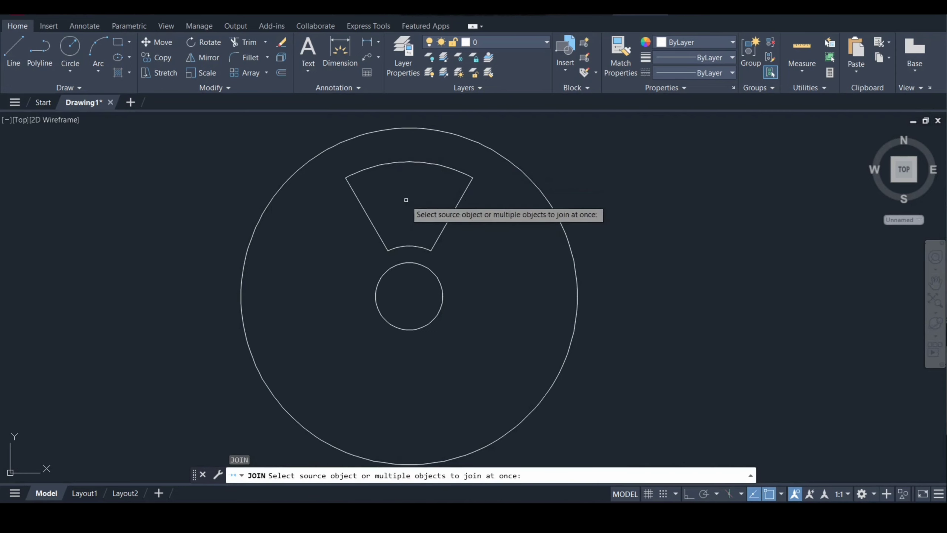
left_click(478, 159)
left_click(340, 246)
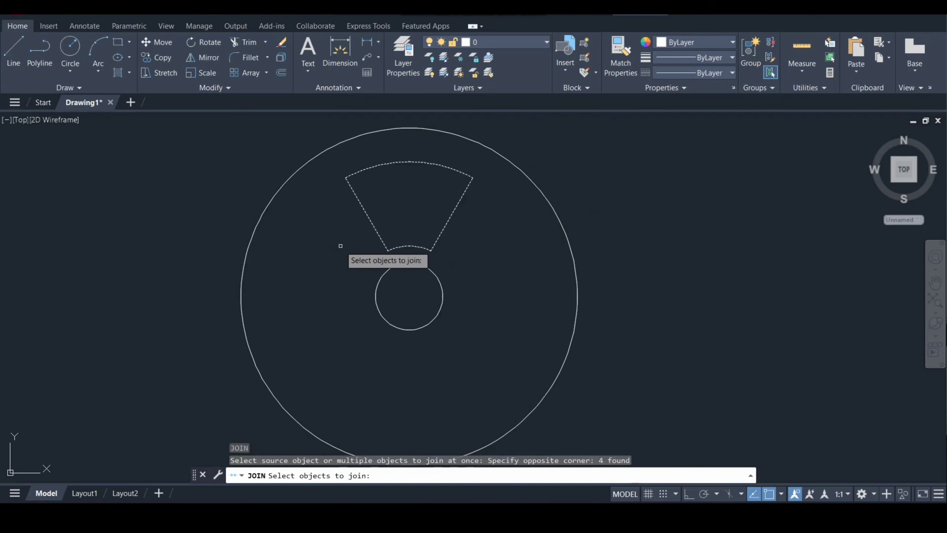
key("Return")
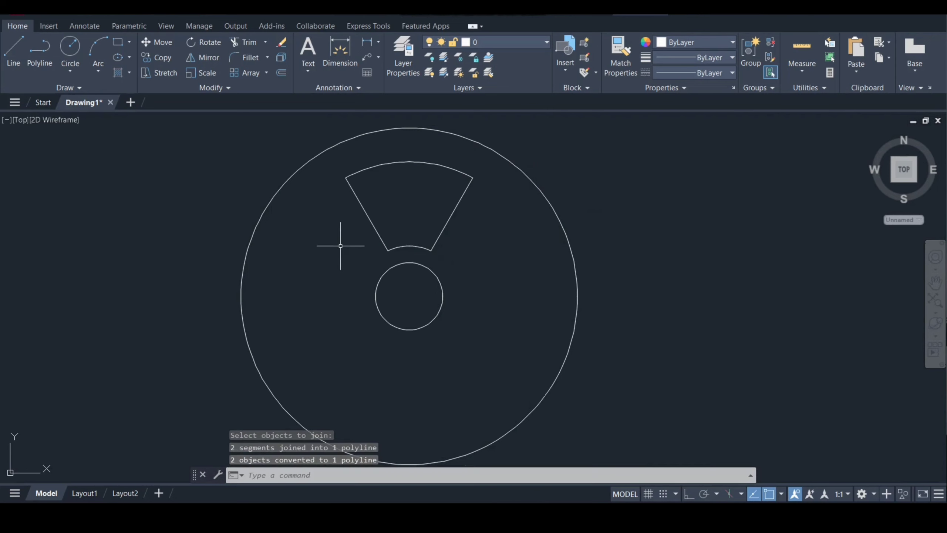
- Fillet the two wedge corners nearest the central circle with radius 5, using the Multiple option
type("f")
key("Return")
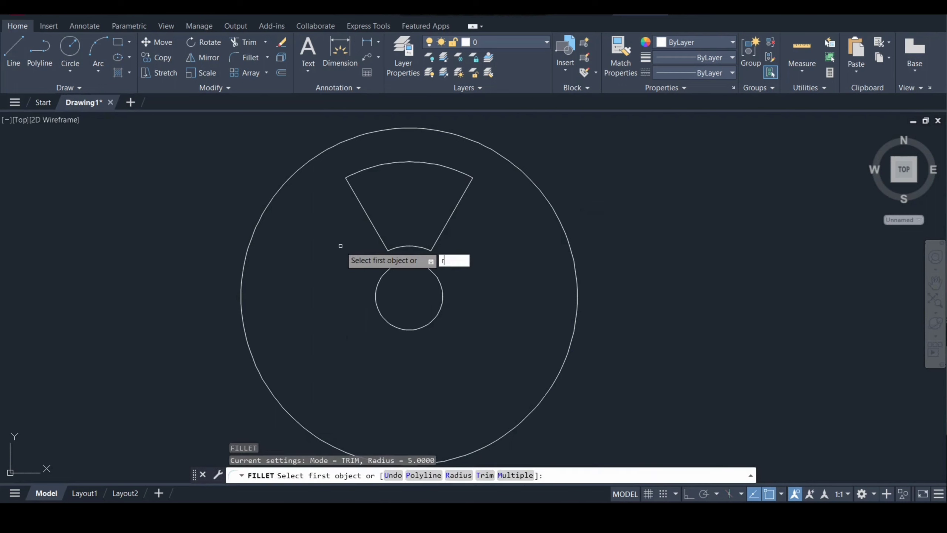
key("Return")
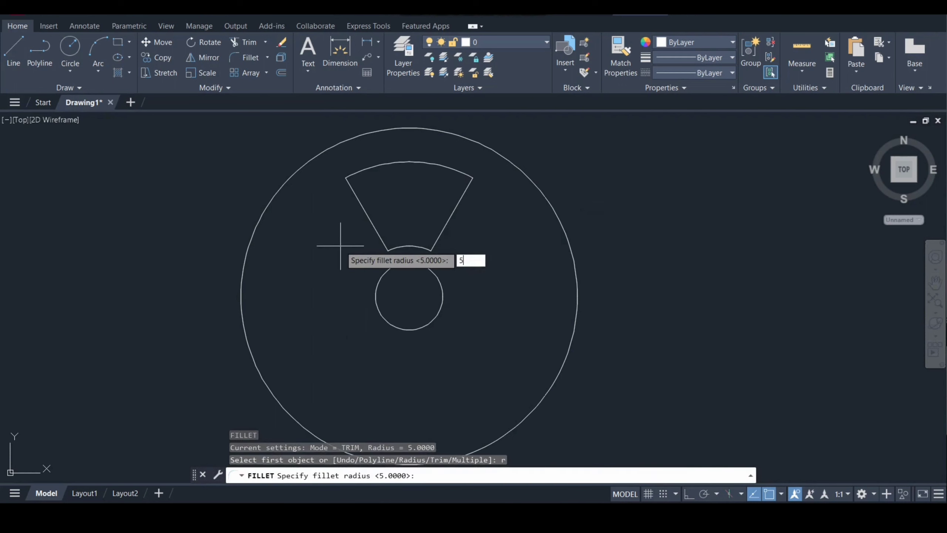
key("Return")
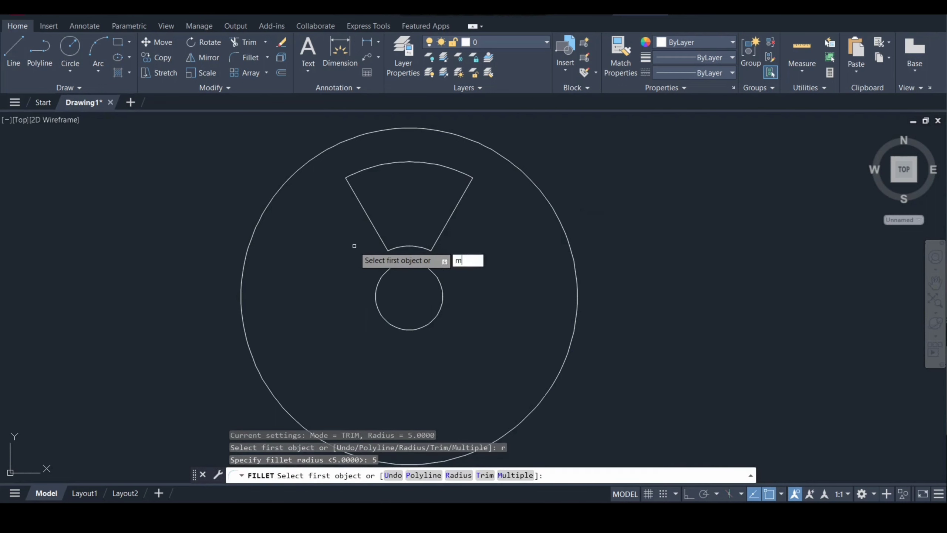
type("m")
key("Return")
left_click(382, 239)
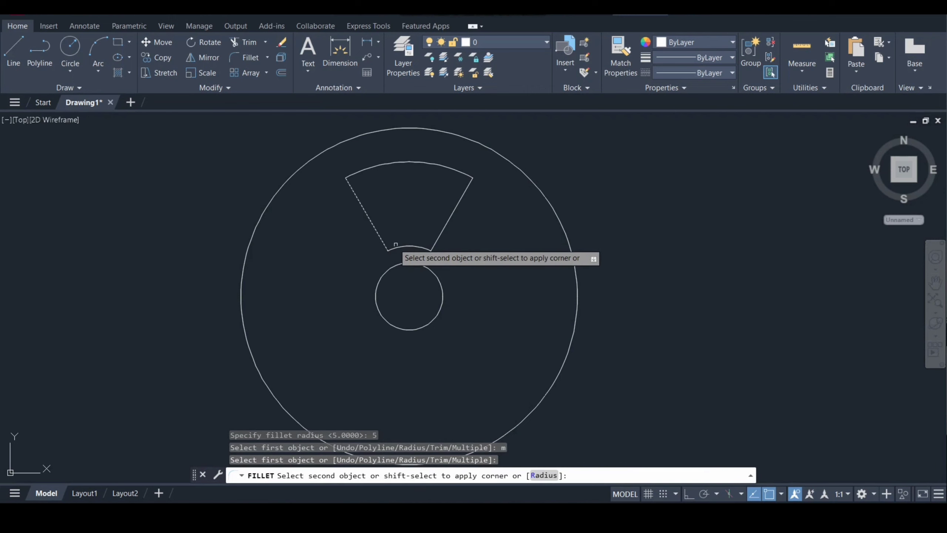
left_click(396, 246)
left_click(420, 246)
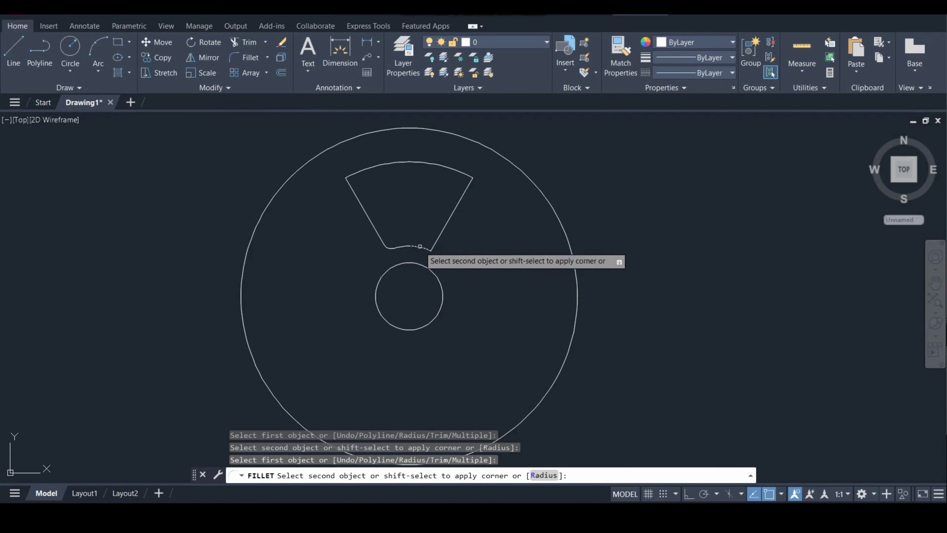
left_click(445, 226)
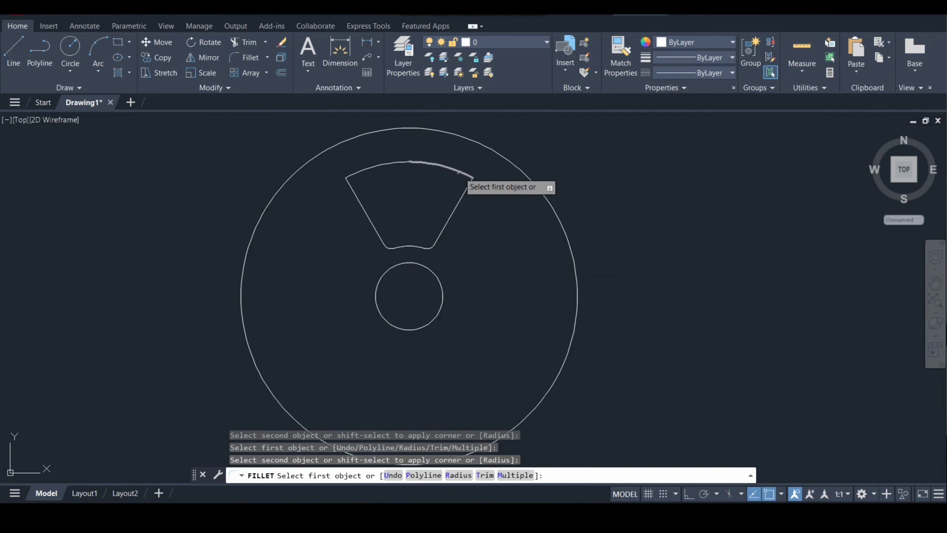
- Fillet the two wedge corners nearest the outer circle with the same radius and finish the fillet
left_click(466, 174)
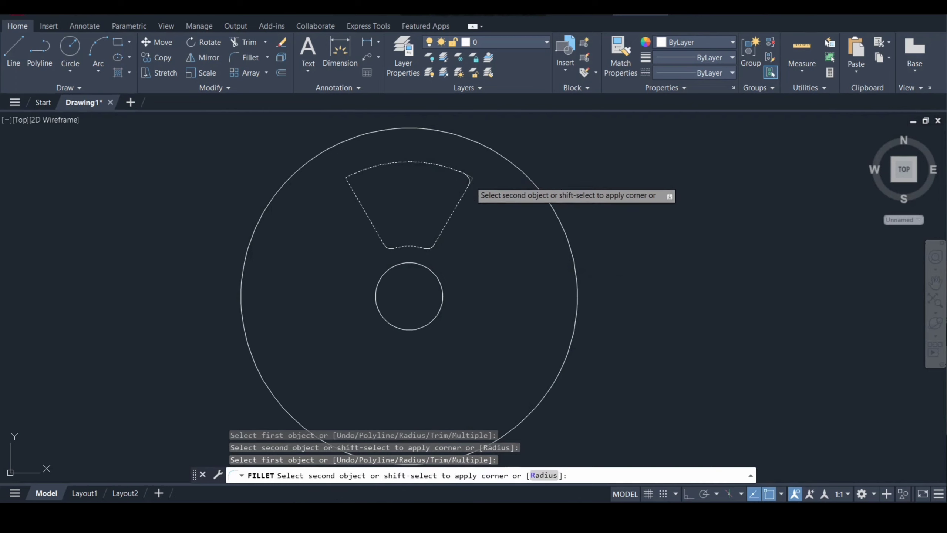
left_click(464, 191)
left_click(366, 169)
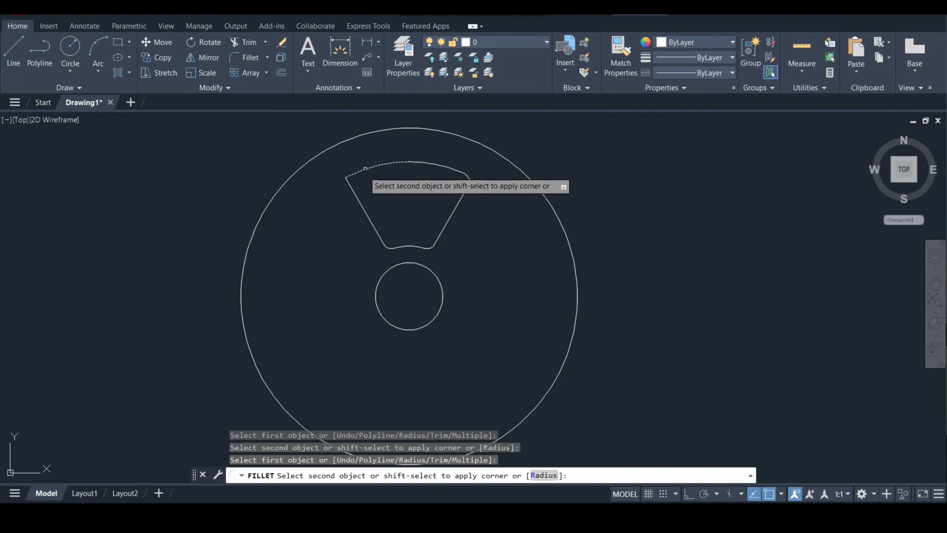
left_click(355, 193)
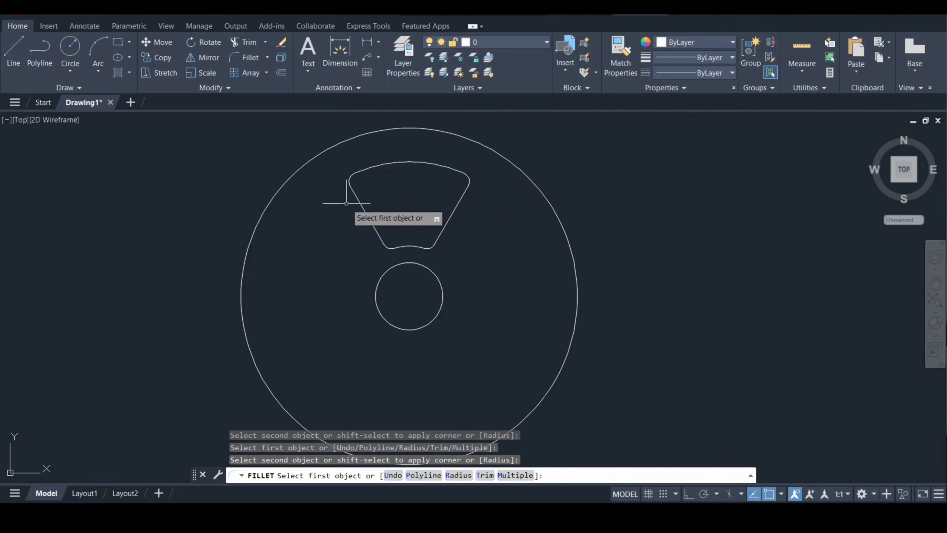
key("Return")
- Offset the rounded wedge outline 10 inward
type("o")
key("Return")
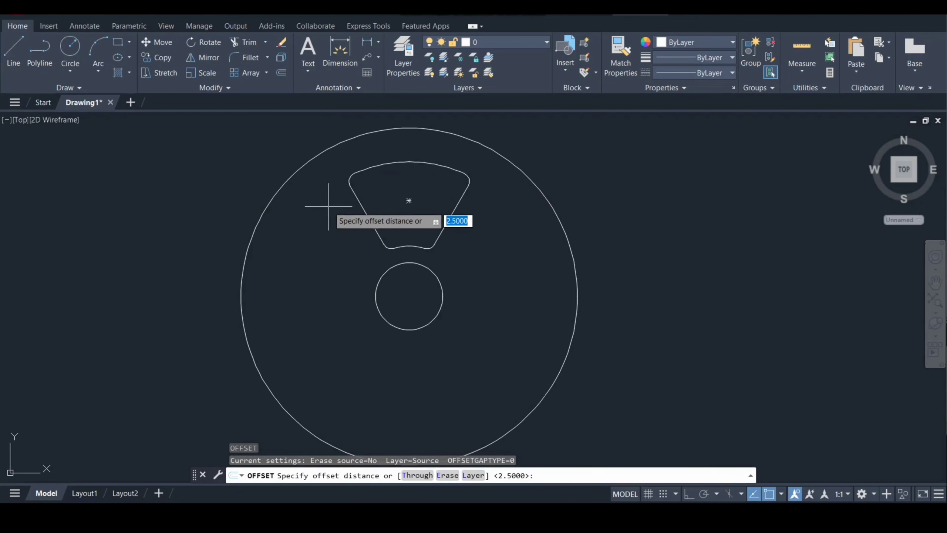
type("10")
key("Return")
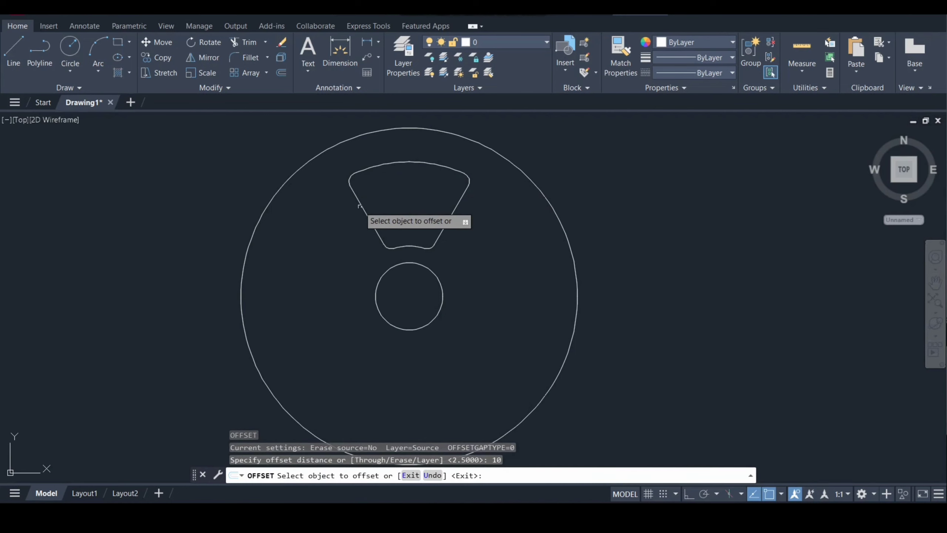
left_click(364, 207)
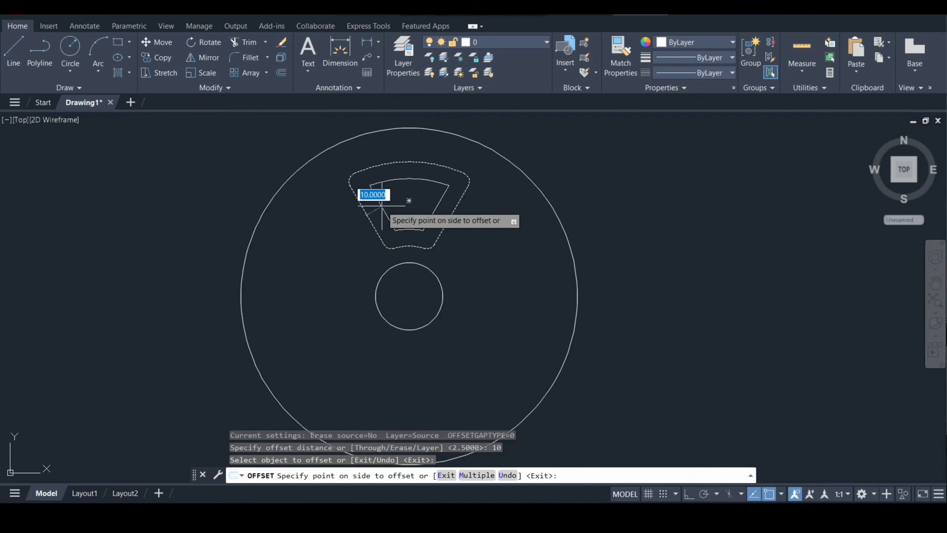
left_click(382, 206)
key("Return")
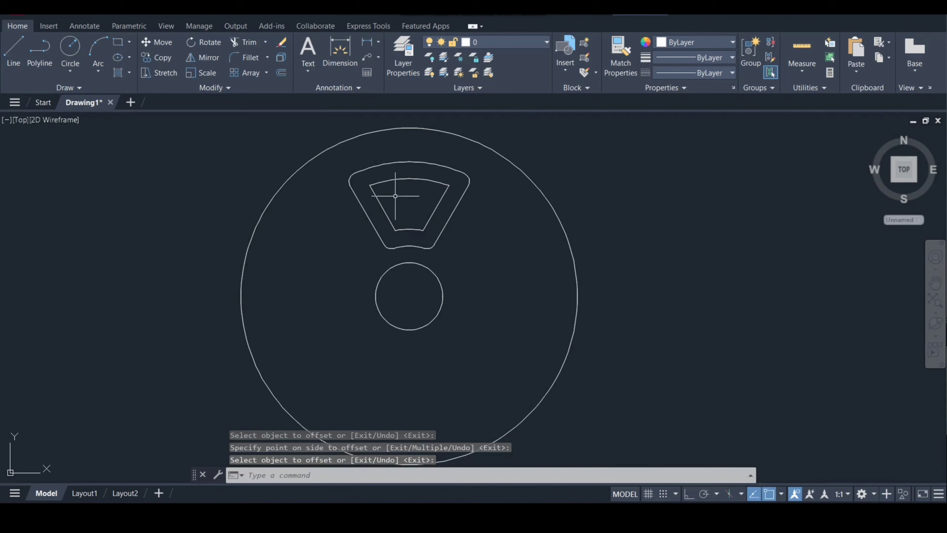
- Fillet the inner wedge outline's two corners nearest the central circle with radius 5, using the Multiple option
key("Return")
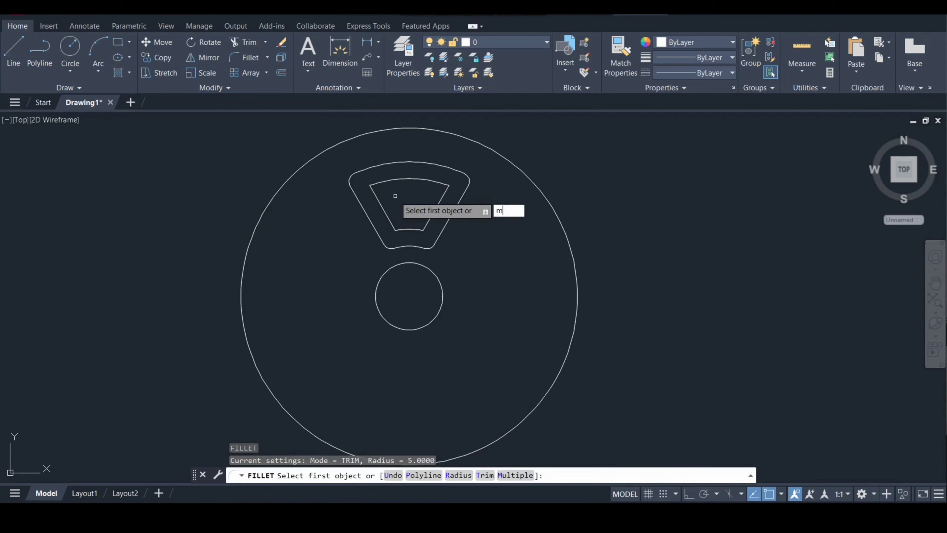
type("m")
key("Return")
left_click(387, 210)
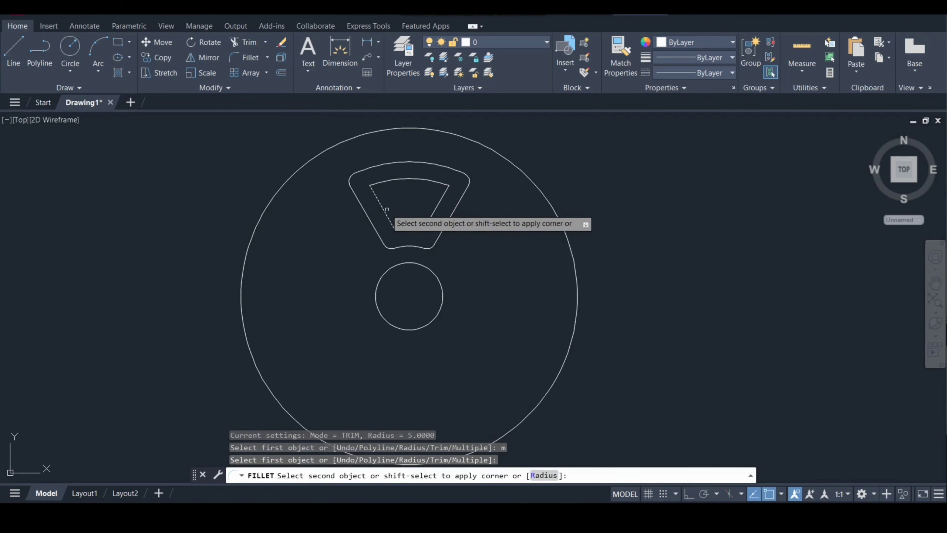
left_click(413, 228)
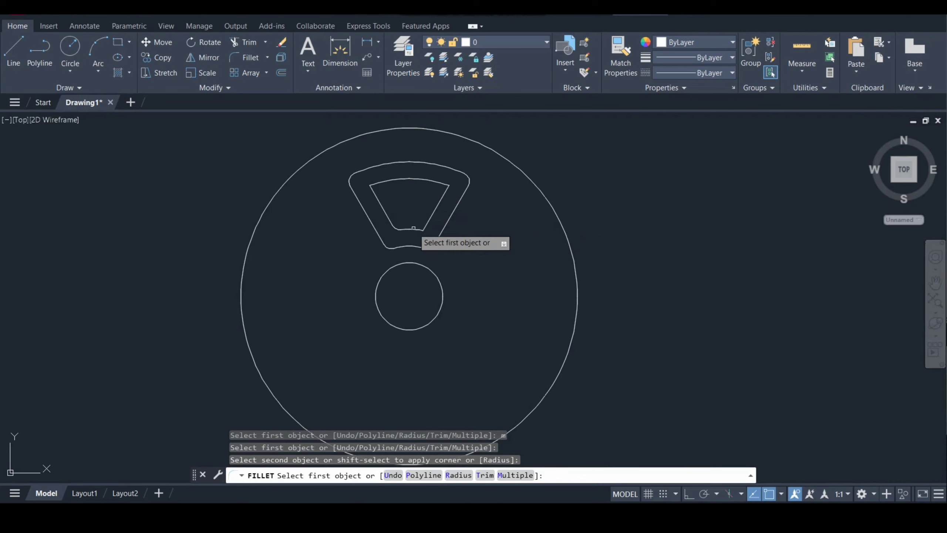
left_click(413, 228)
left_click(434, 216)
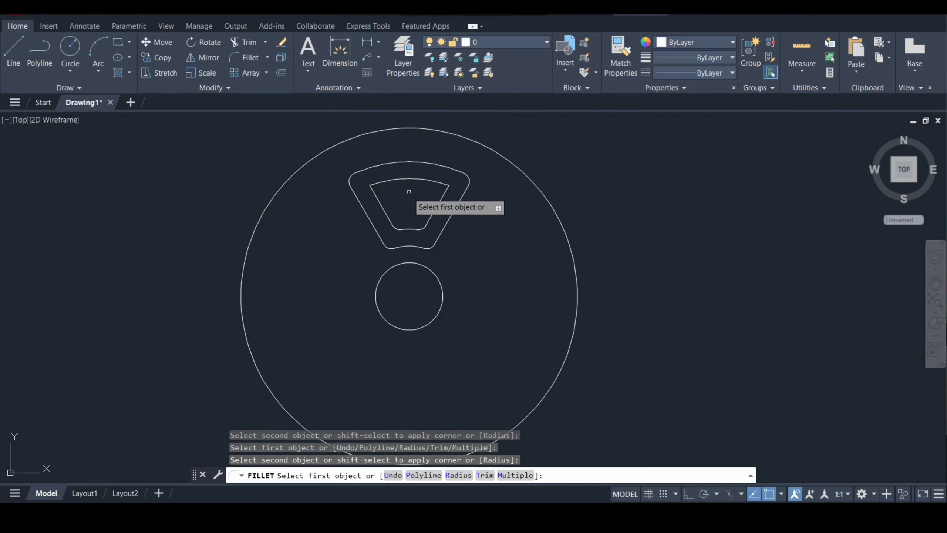
- Fillet the inner outline's two corners nearest the outer circle with the same radius and finish the fillet
left_click(433, 181)
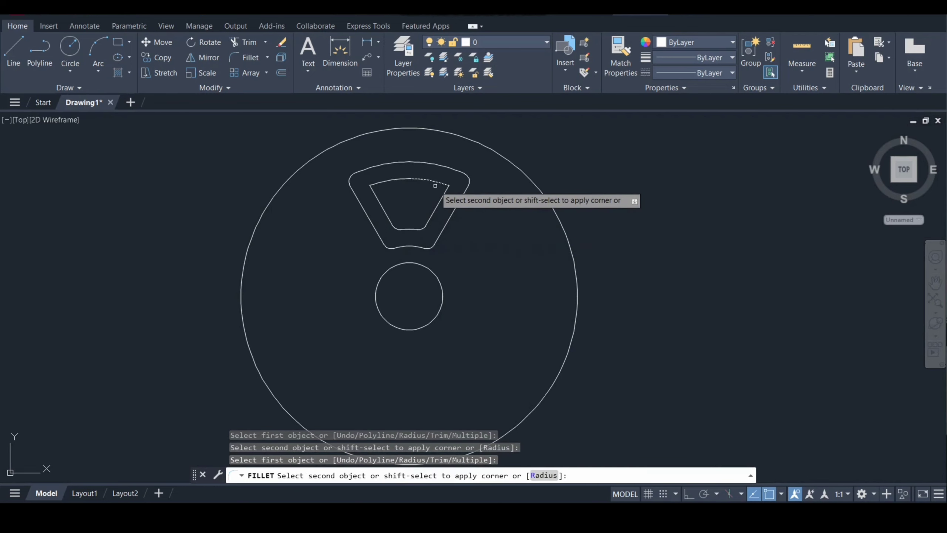
left_click(440, 196)
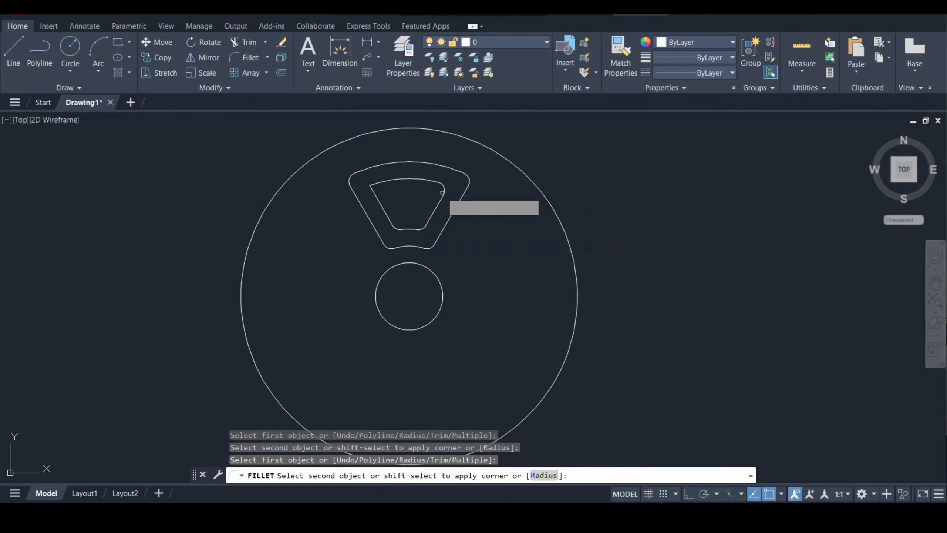
left_click(381, 182)
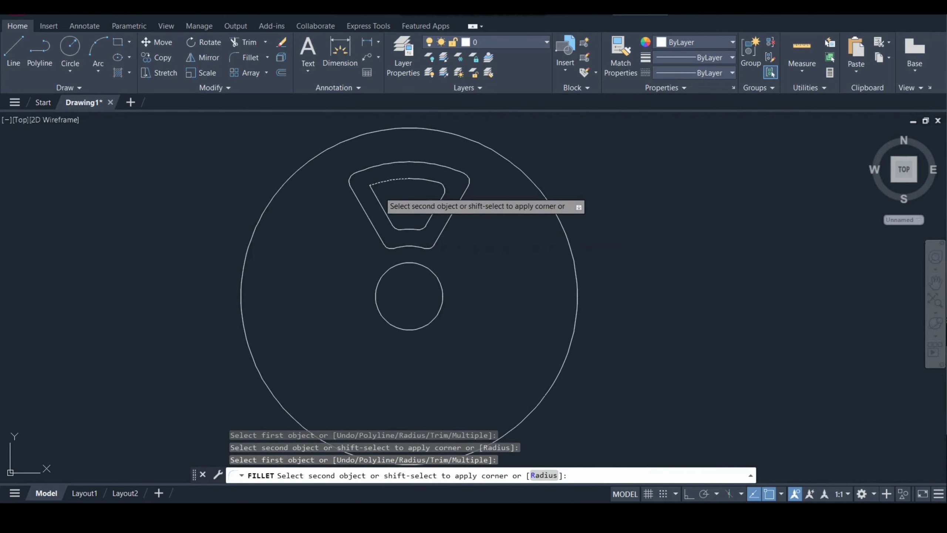
left_click(377, 196)
key("Return")
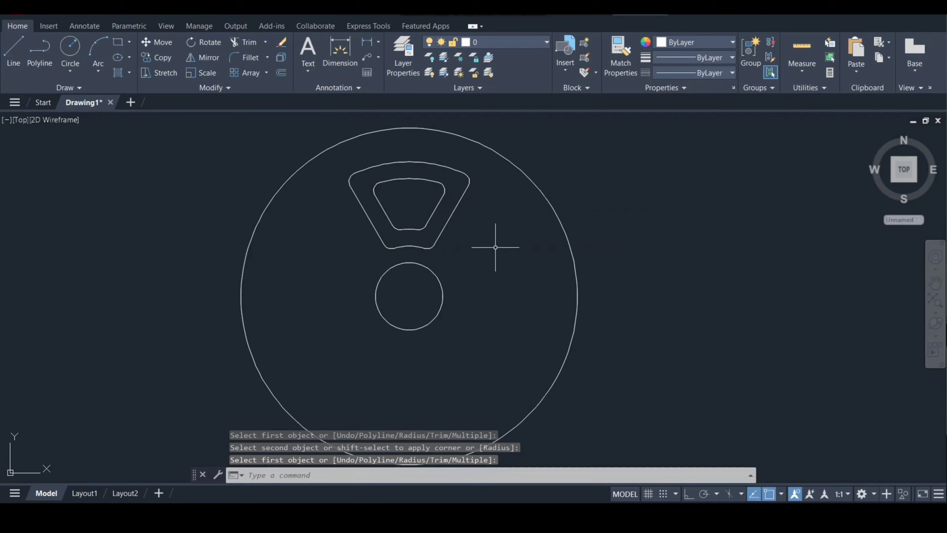
- Create an associative polar array of the larger wedge outline, 6 items over 360 degrees around the central circle's centre
type("a")
key("Down")
key("Return")
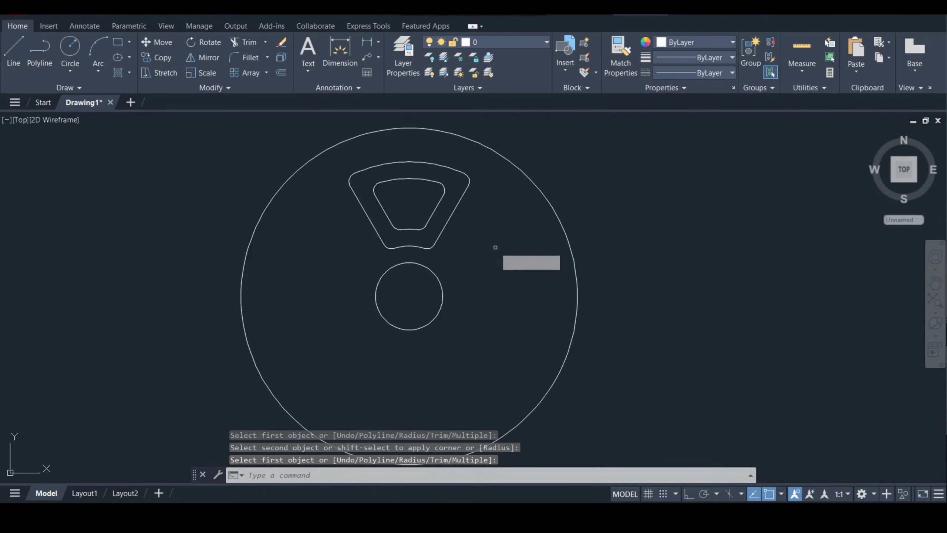
left_click(445, 227)
key("Return")
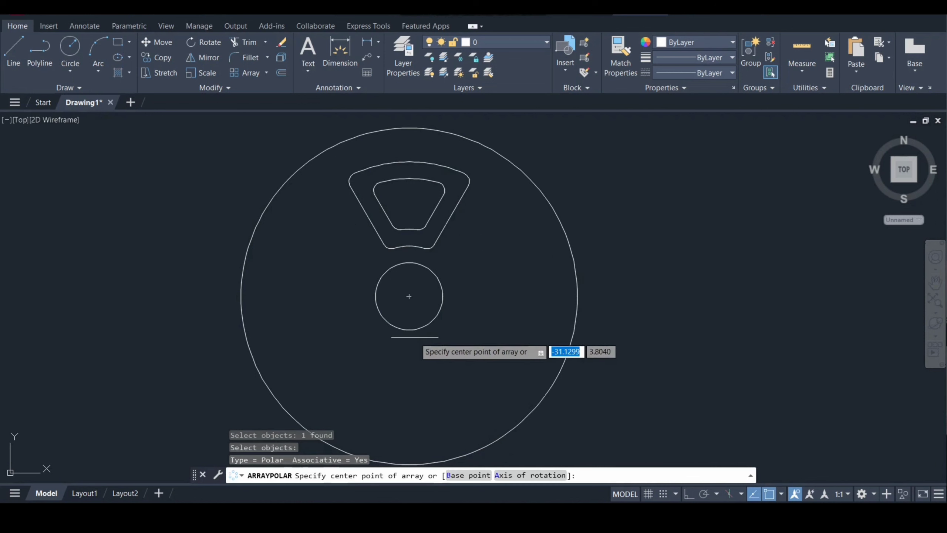
left_click(409, 296)
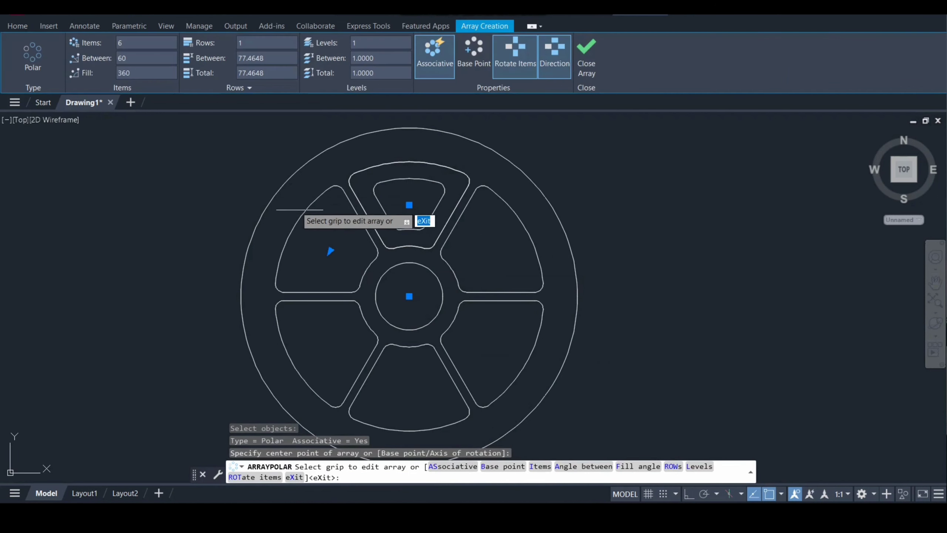
key("Return")
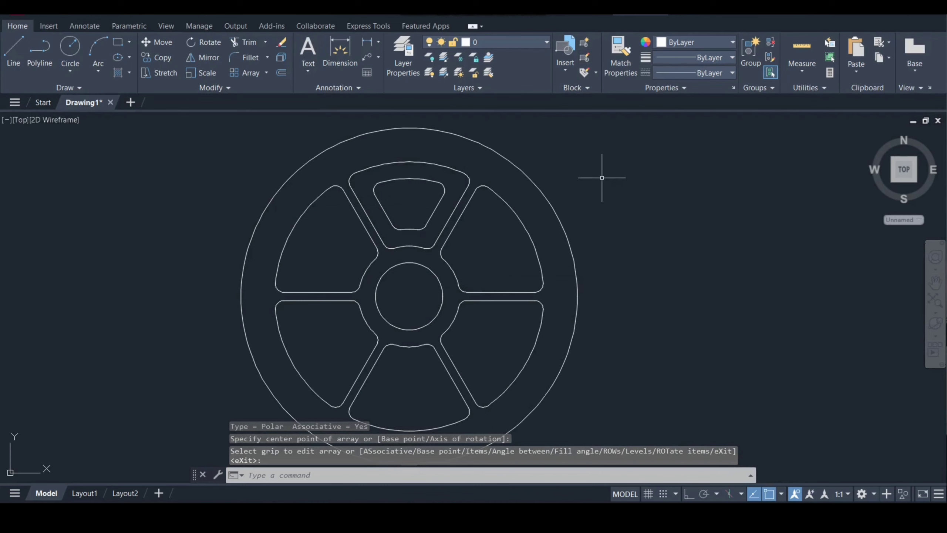
- Draw a 5 by 5 rectangle inside the central circle using the Dimensions option
type("rec")
key("Return")
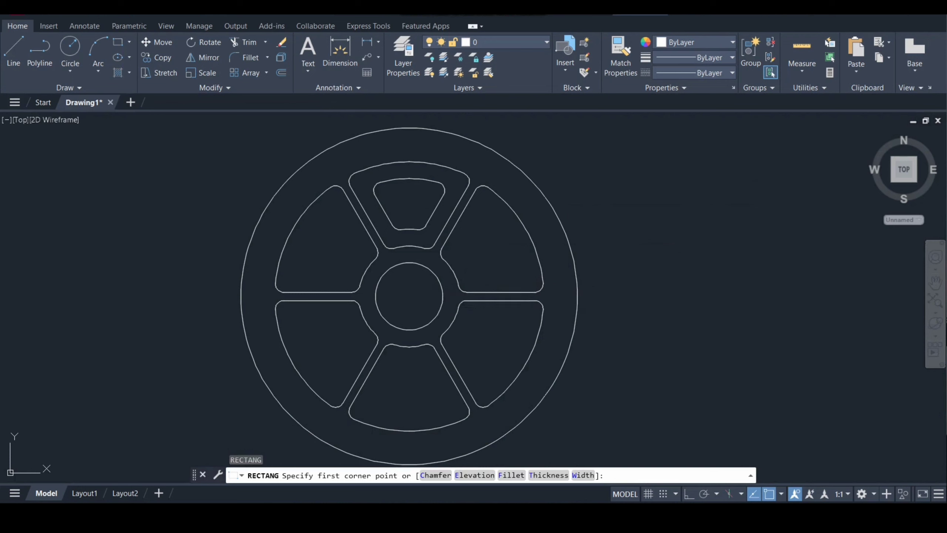
left_click(391, 277)
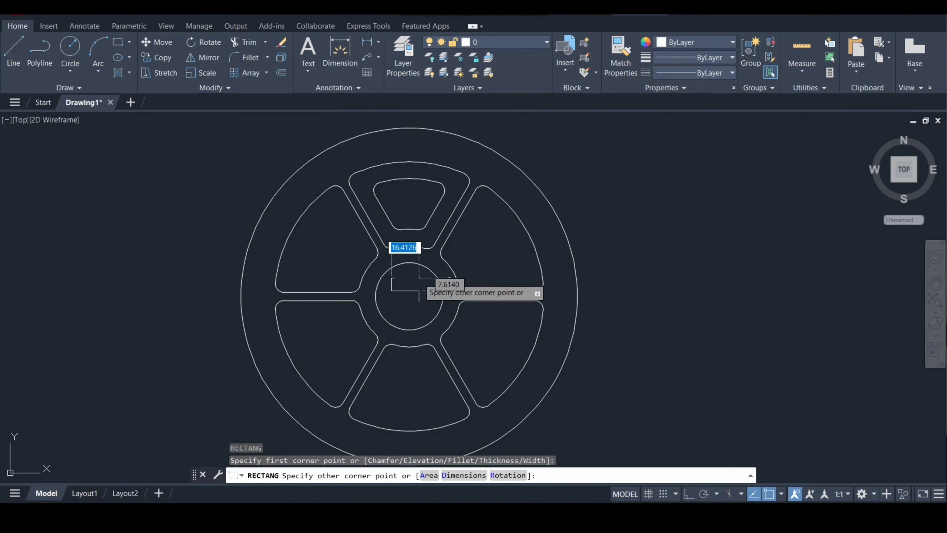
type("d")
key("Return")
type("5")
key("Return")
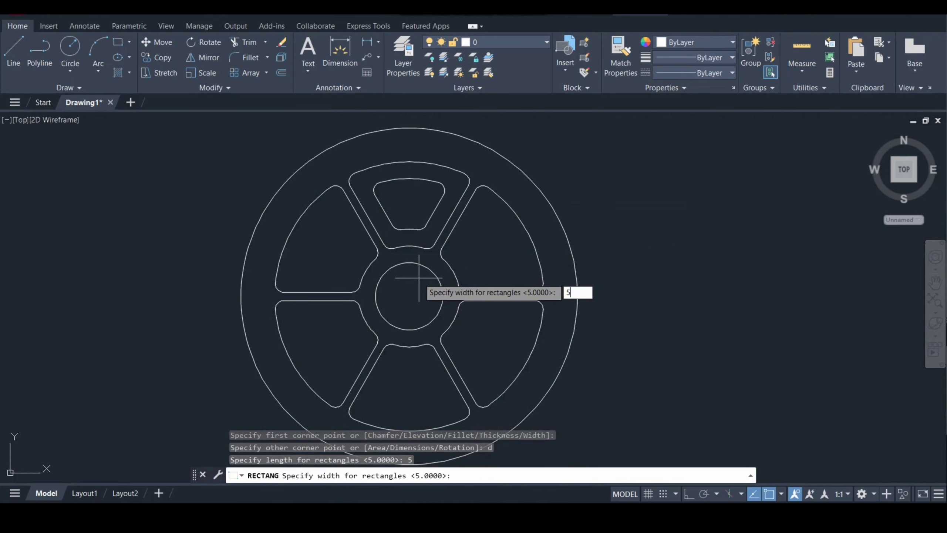
key("Return")
left_click(418, 278)
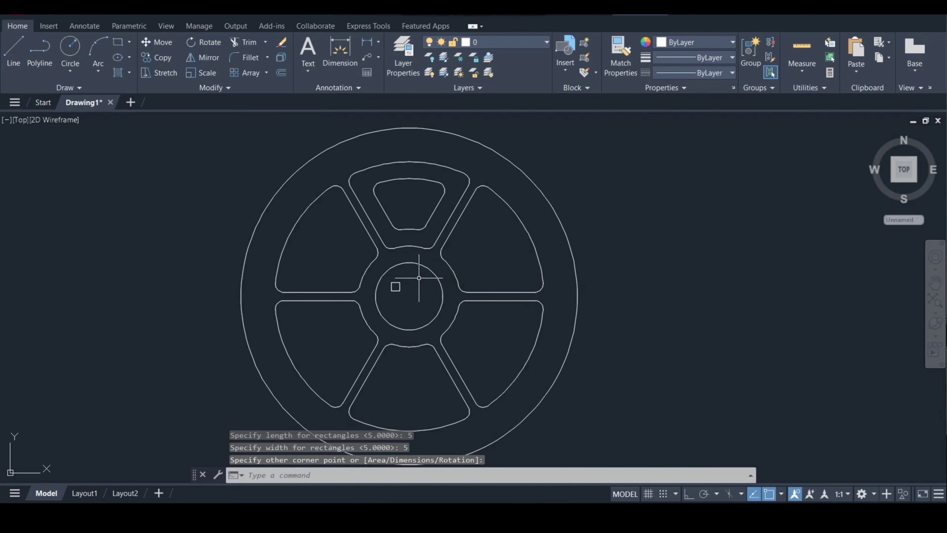
- Move the small square by its centre onto the top quadrant of the central circle
type("m")
key("Return")
left_click(395, 286)
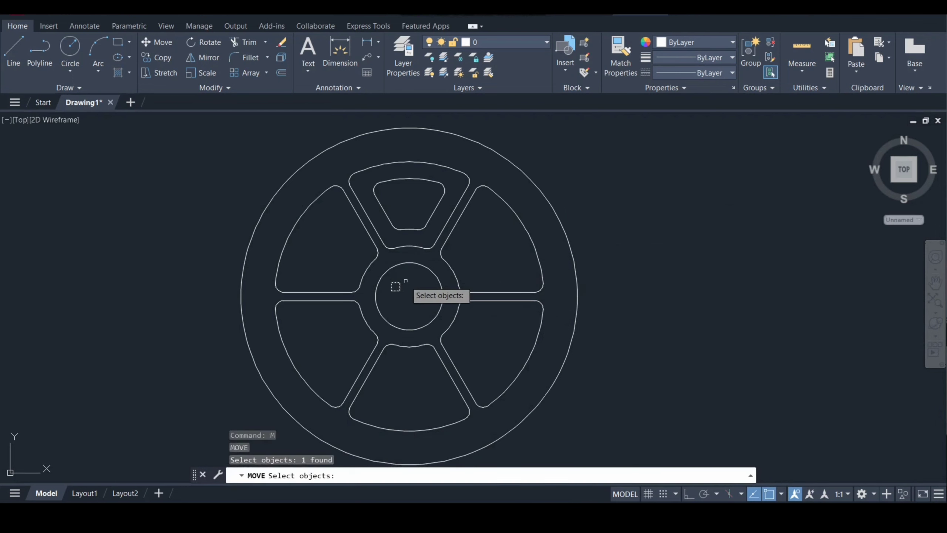
key("Return")
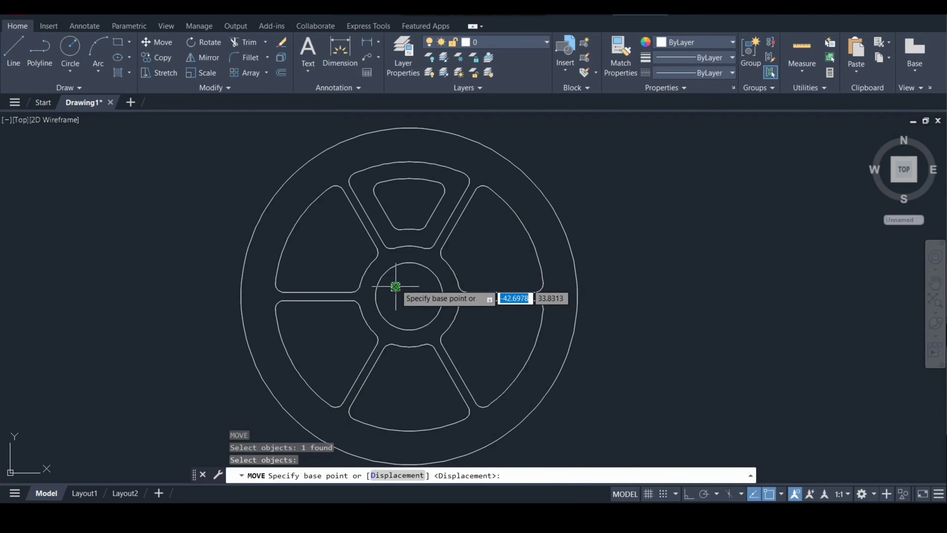
left_click(395, 286)
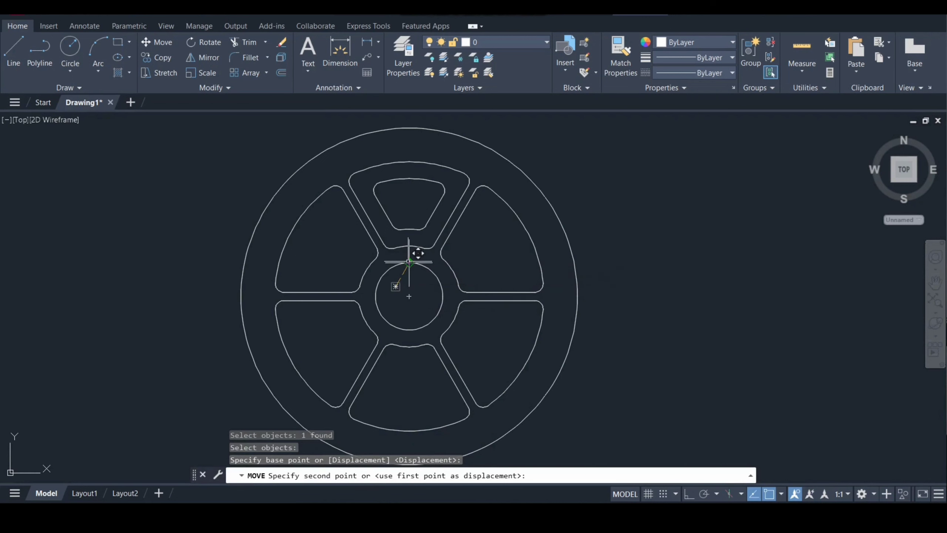
left_click(409, 262)
- Trim the square's part inside the central circle and the arc crossing the square to form an open keyway
scroll(411, 283, "up", 4)
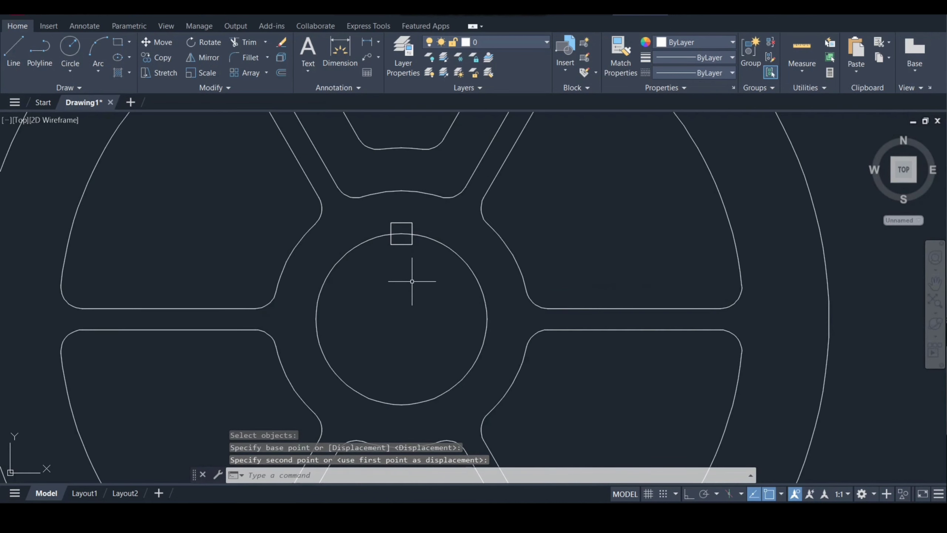
key("Return")
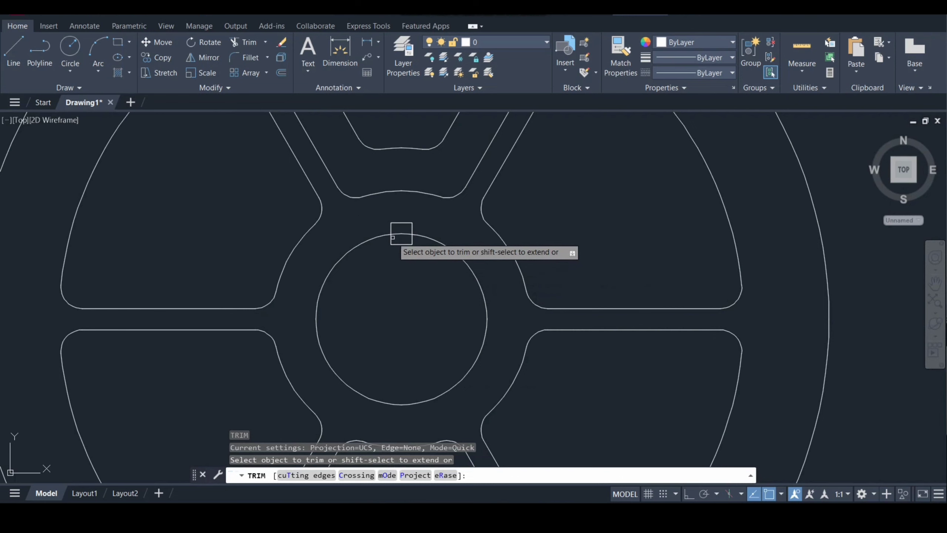
left_click(392, 242)
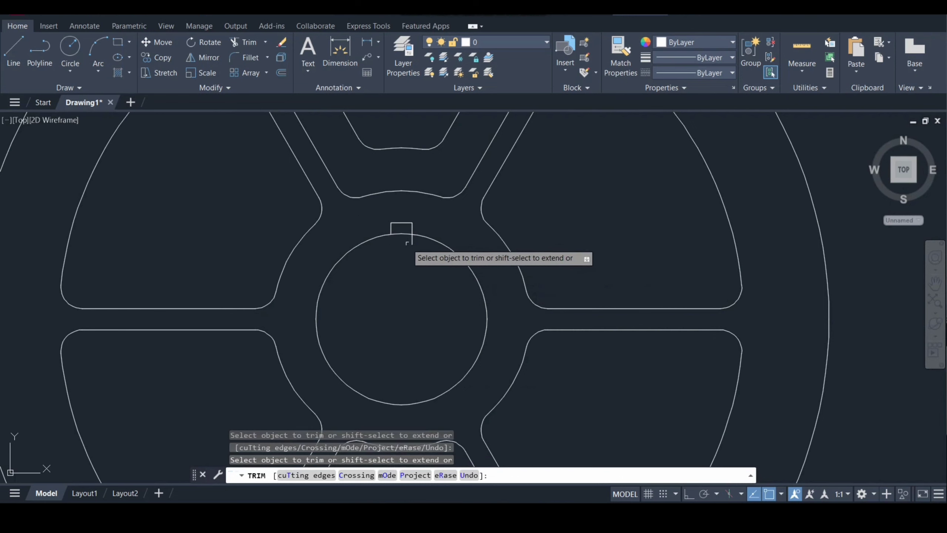
left_click(414, 240)
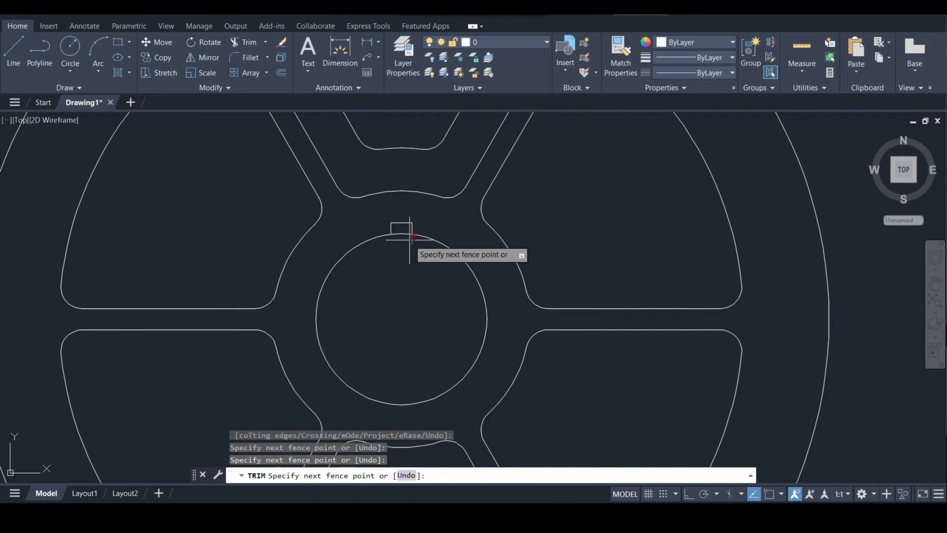
left_click(409, 240)
left_click(402, 235)
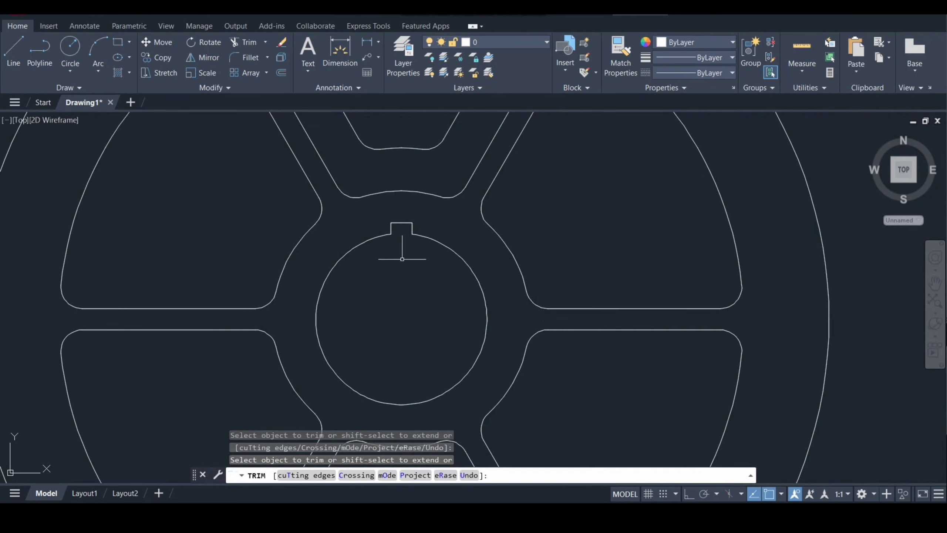
key("Return")
- Join the keyway notch and the central circle's remaining arc into one polyline
type("H")
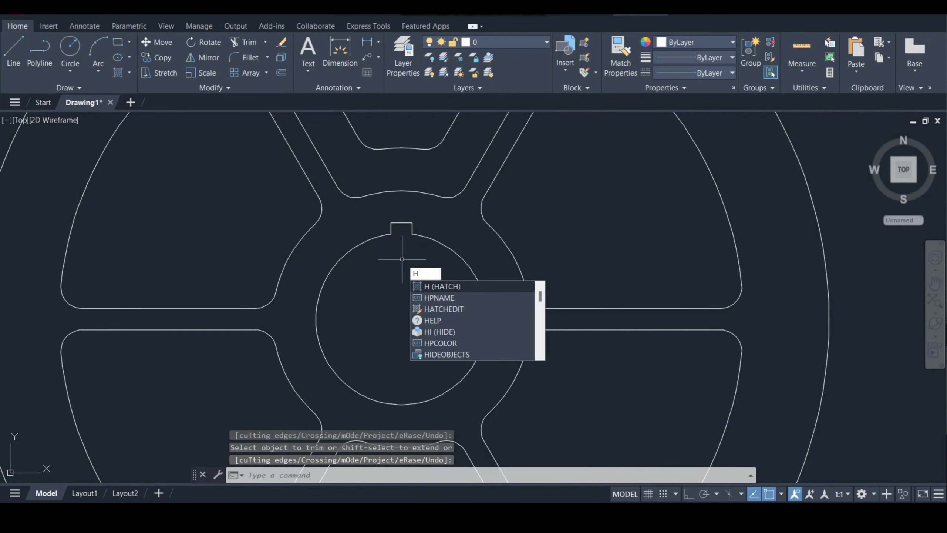
key("Escape")
type("j")
key("Return")
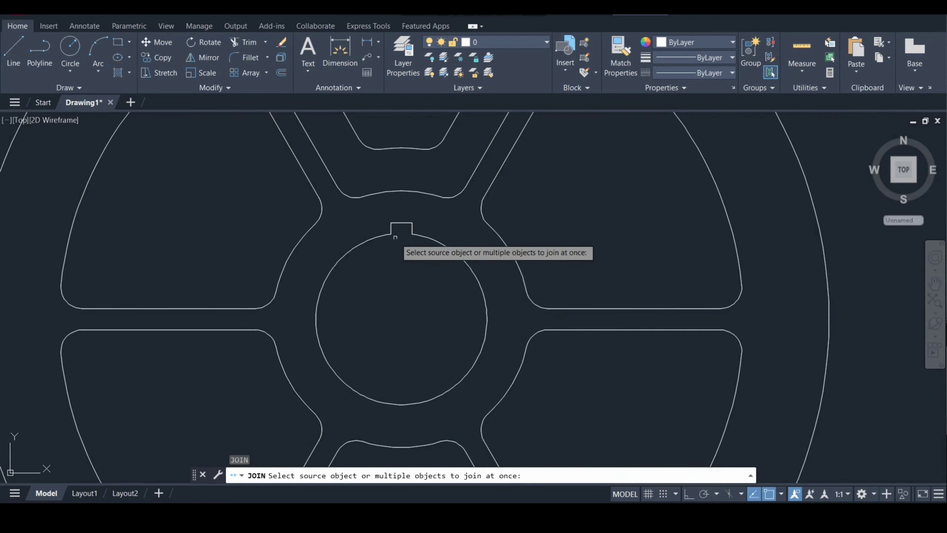
left_click(391, 229)
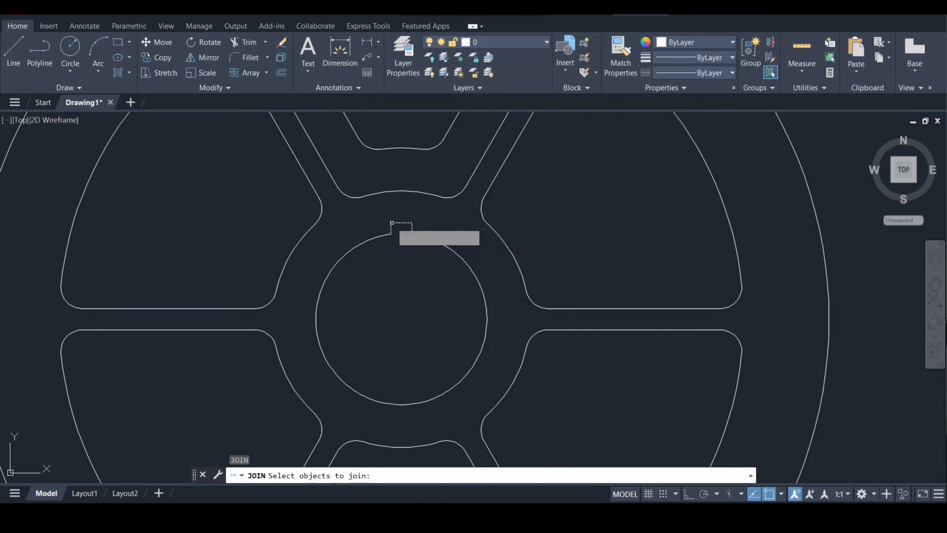
left_click(383, 241)
key("Return")
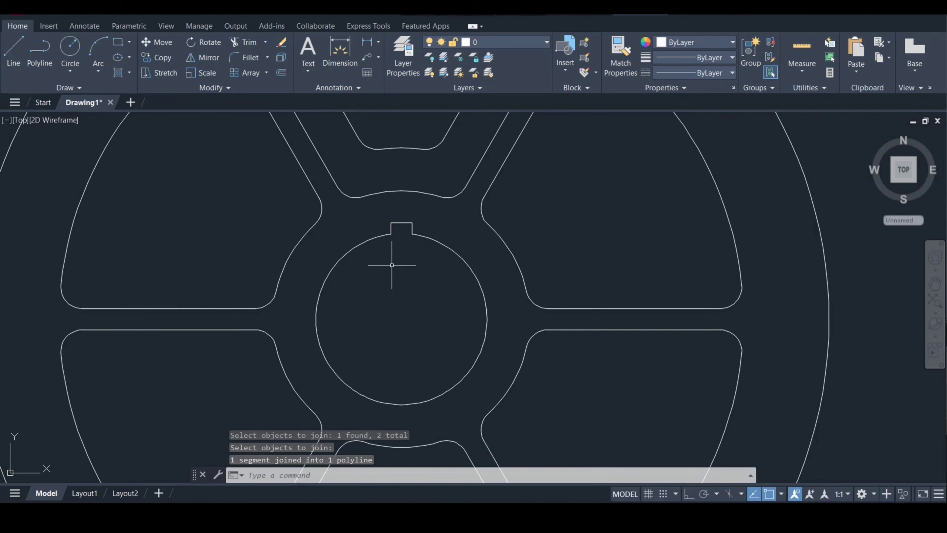
- Draw a circle of radius 30 centred on the wheel's centre
scroll(391, 265, "down", 4)
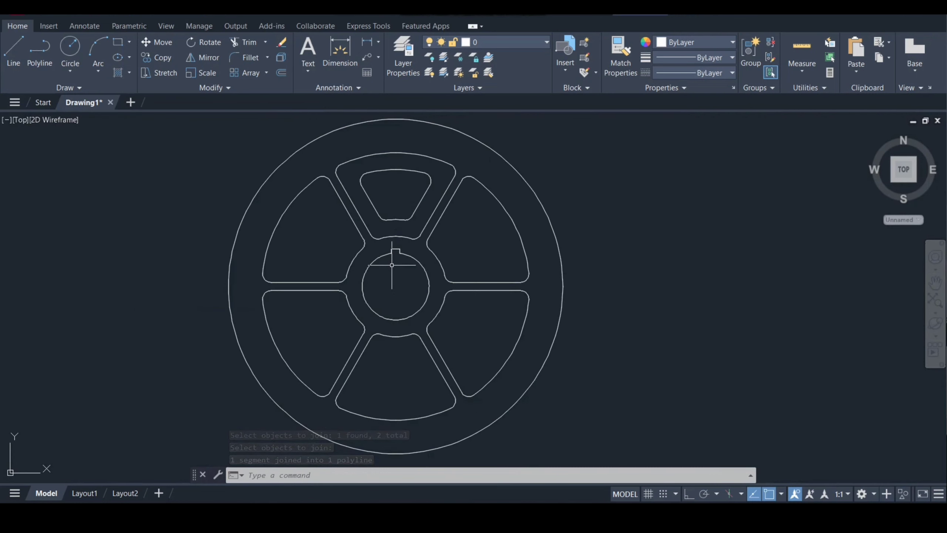
type("c")
key("Return")
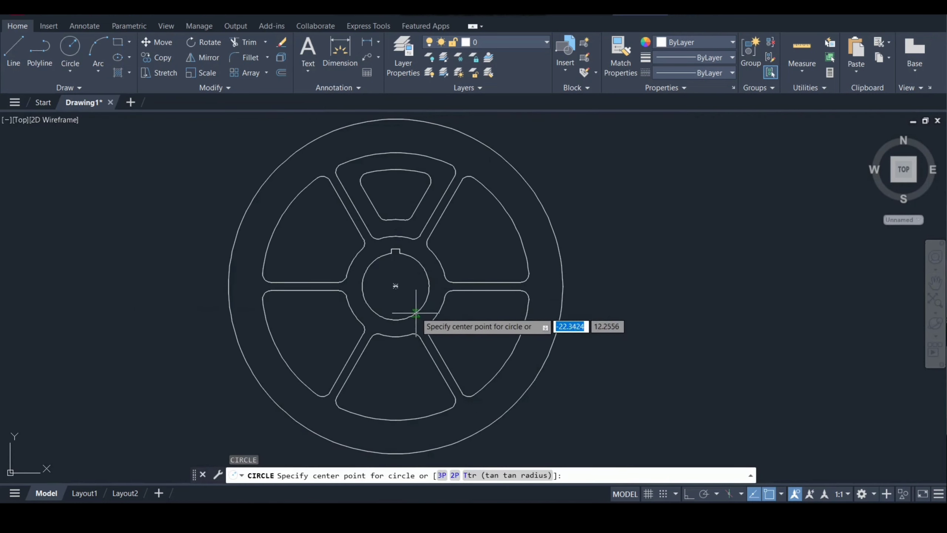
left_click(395, 286)
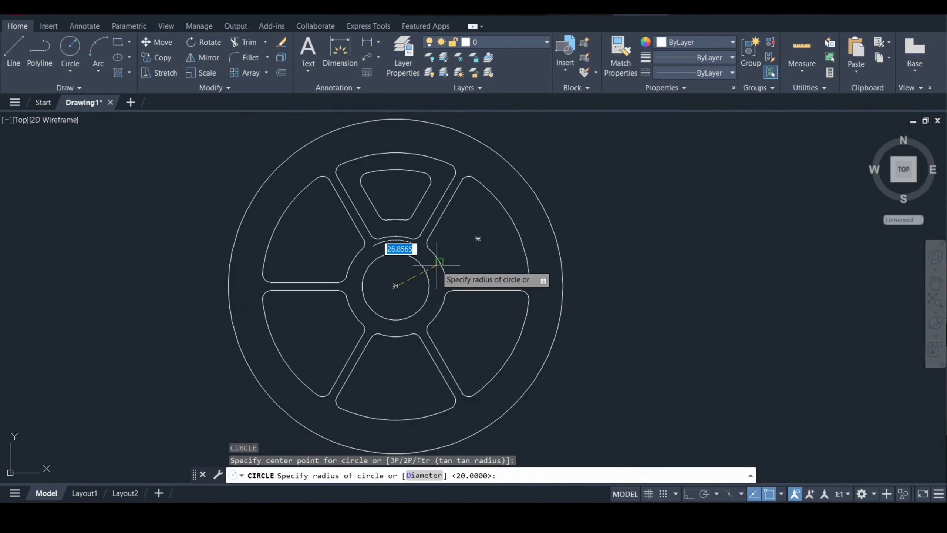
type("30")
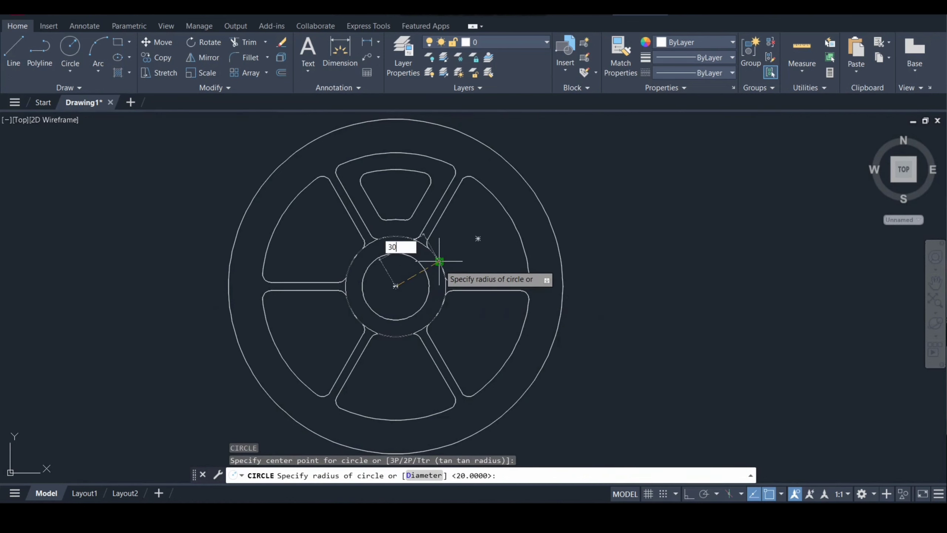
key("Return")
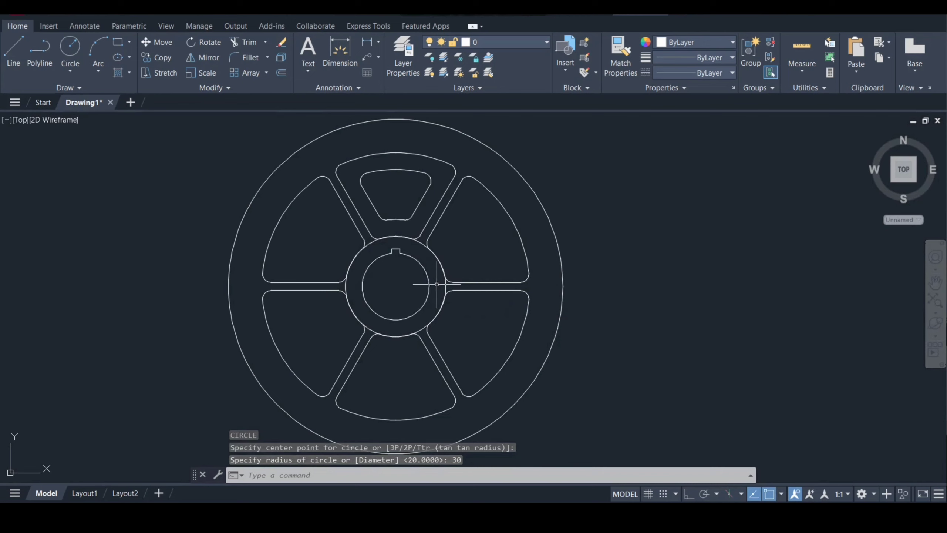
- Draw a circle of radius 80 centred on the wheel's centre, along the wedge cutouts' outer arcs
type("c")
key("Return")
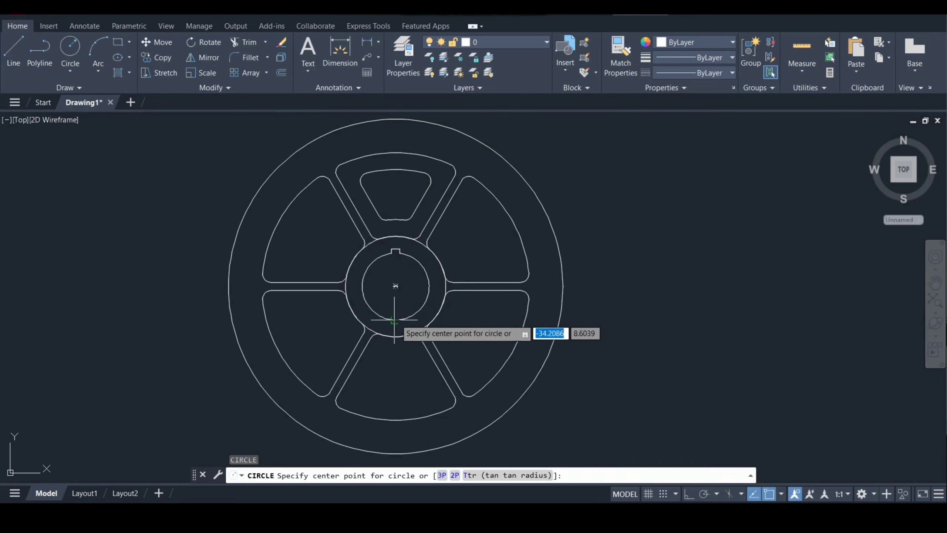
left_click(396, 285)
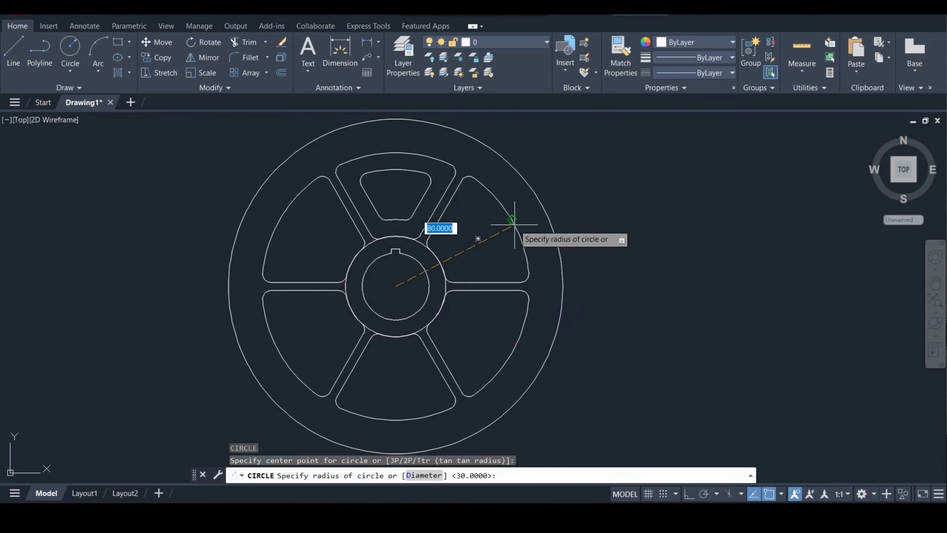
type("80")
key("Return")
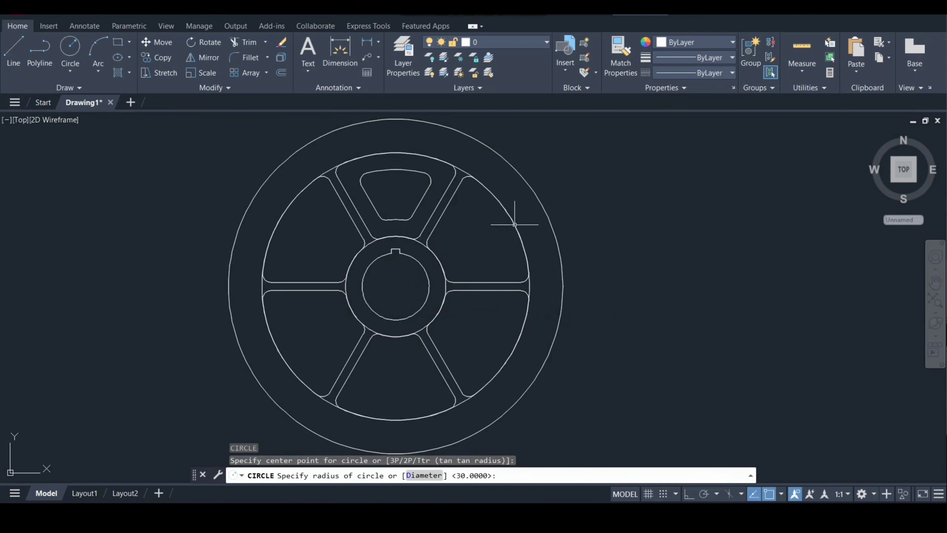
scroll(479, 255, "up", 2)
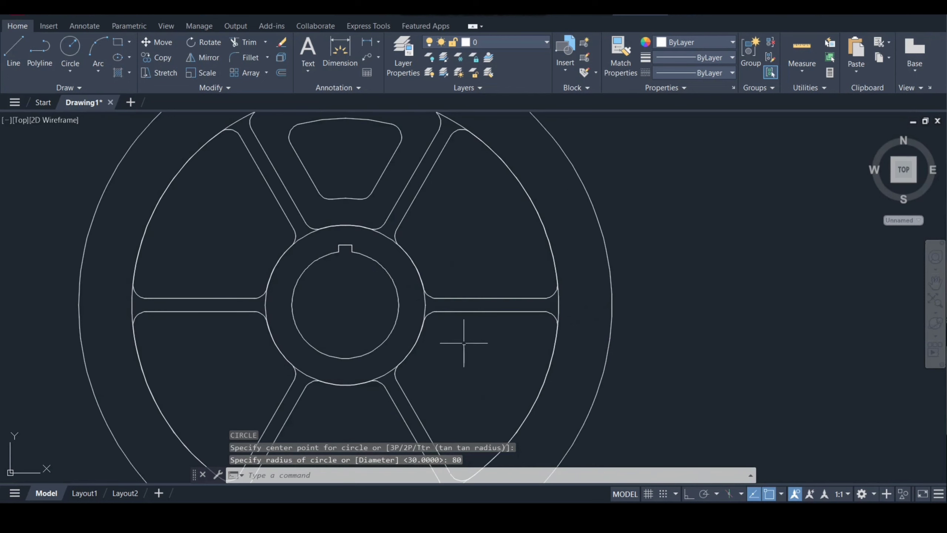
scroll(467, 350, "down", 2)
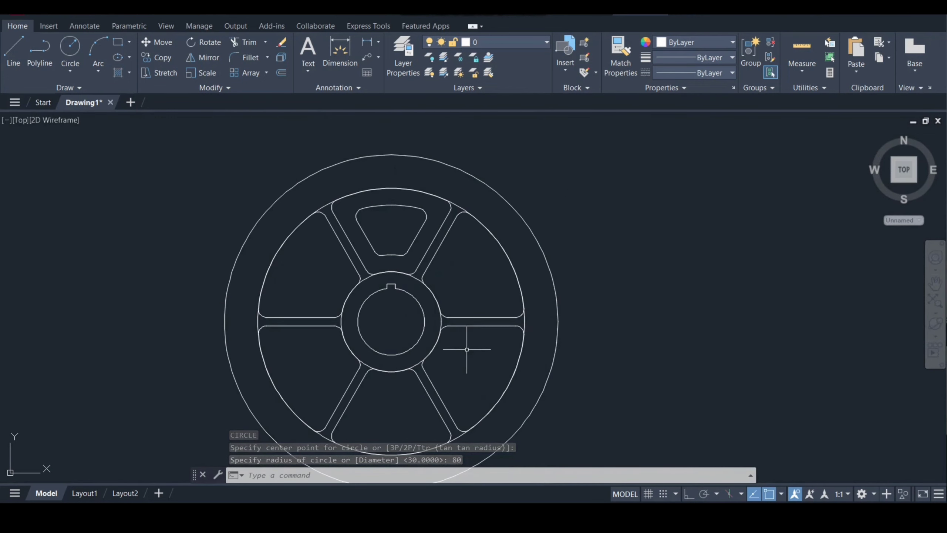
- Explode the array of six wedge cutouts into separate objects
type("x")
key("Return")
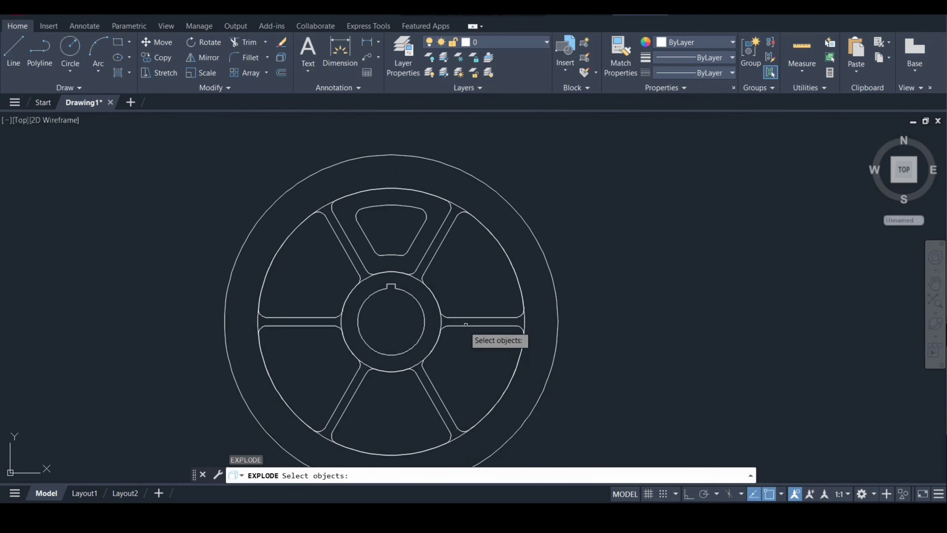
left_click(466, 324)
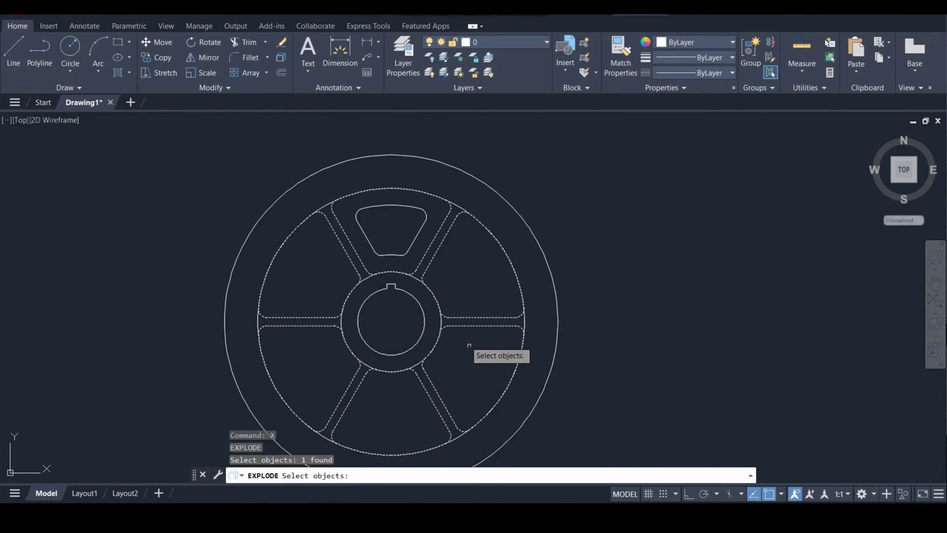
key("Return")
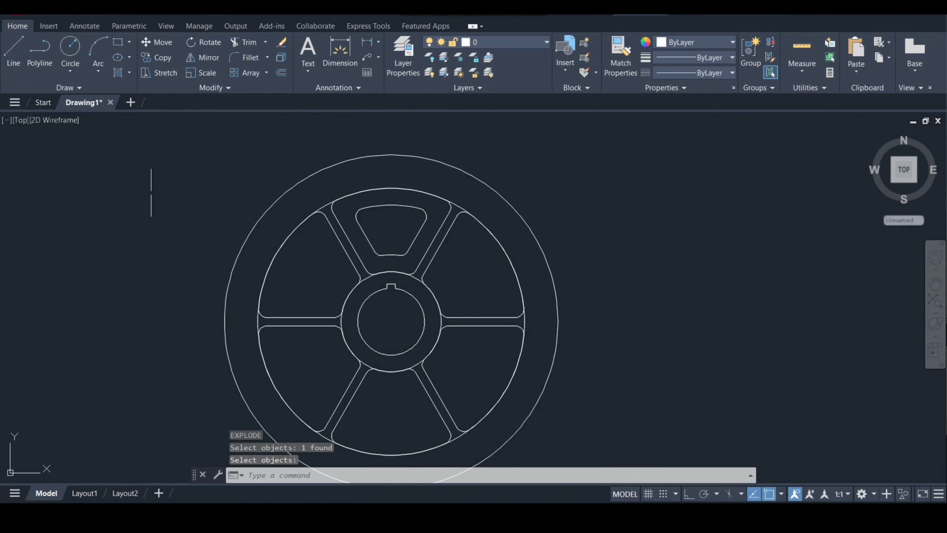
- Show the drawing in the SW Isometric view with the Realistic visual style
left_click(20, 120)
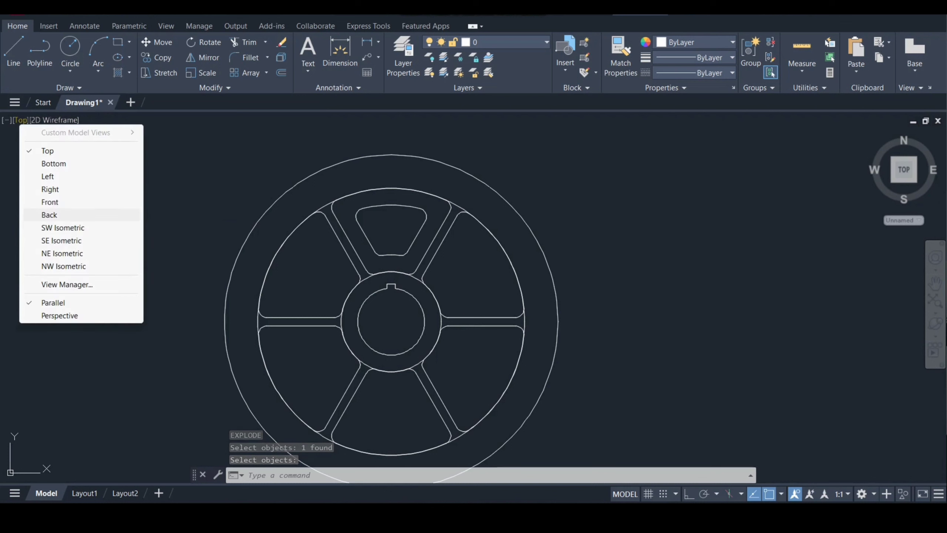
left_click(56, 228)
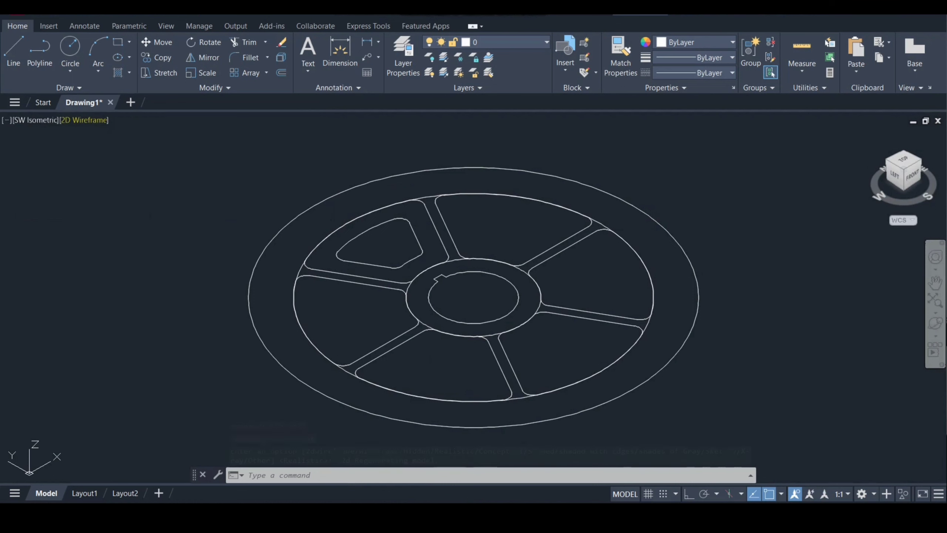
left_click(84, 120)
left_click(149, 190)
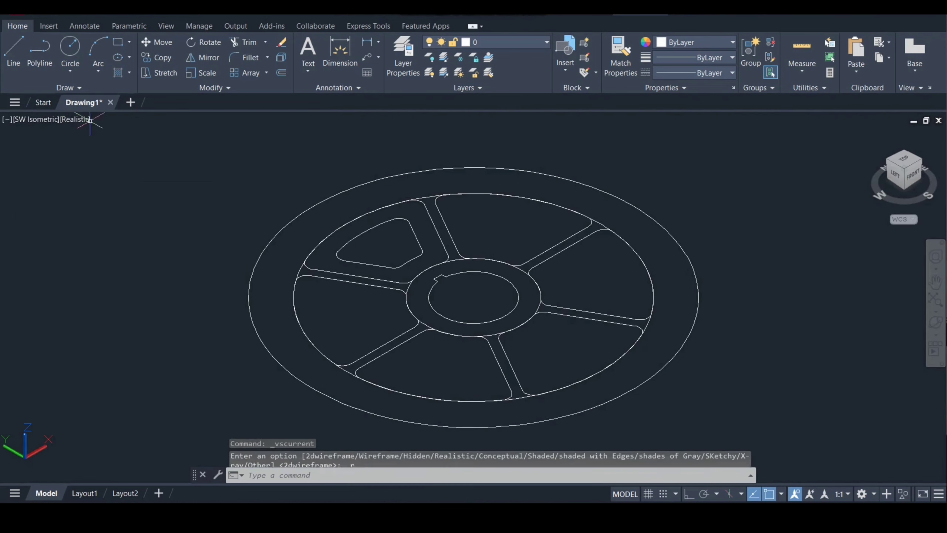
scroll(155, 246, "down", 3)
middle_click_drag(160, 246, 252, 303)
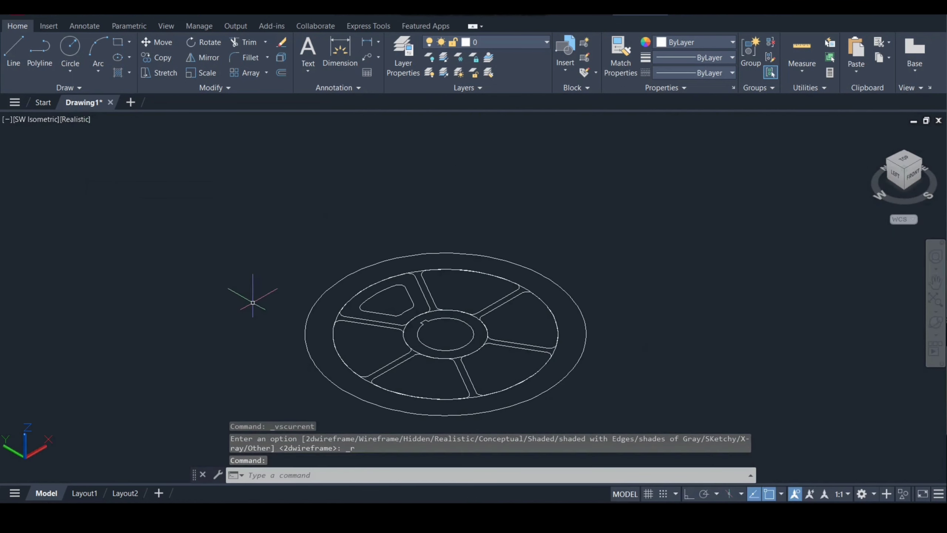
- Presspull the hub area between the keyed bore and the radius 30 circle to a height of 60
type("presspull")
key("Return")
left_click(411, 333)
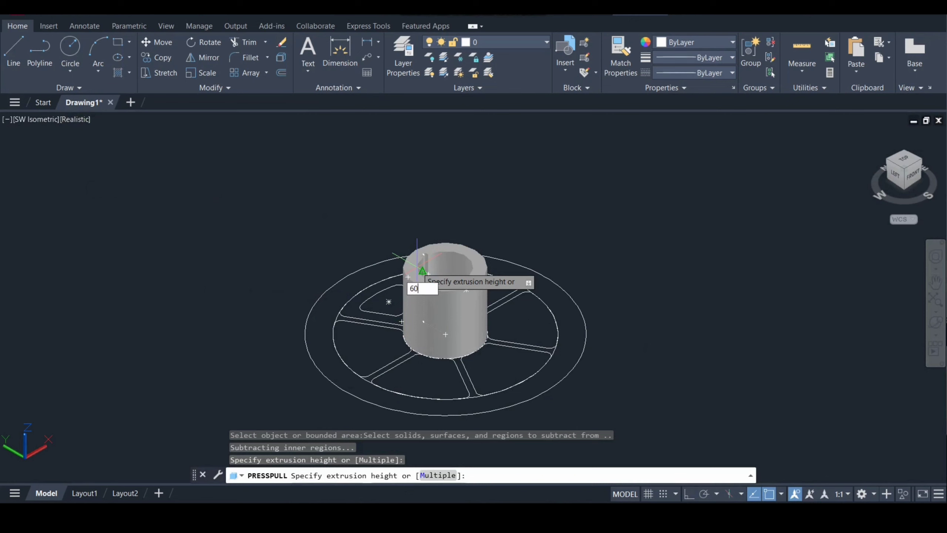
key("Return")
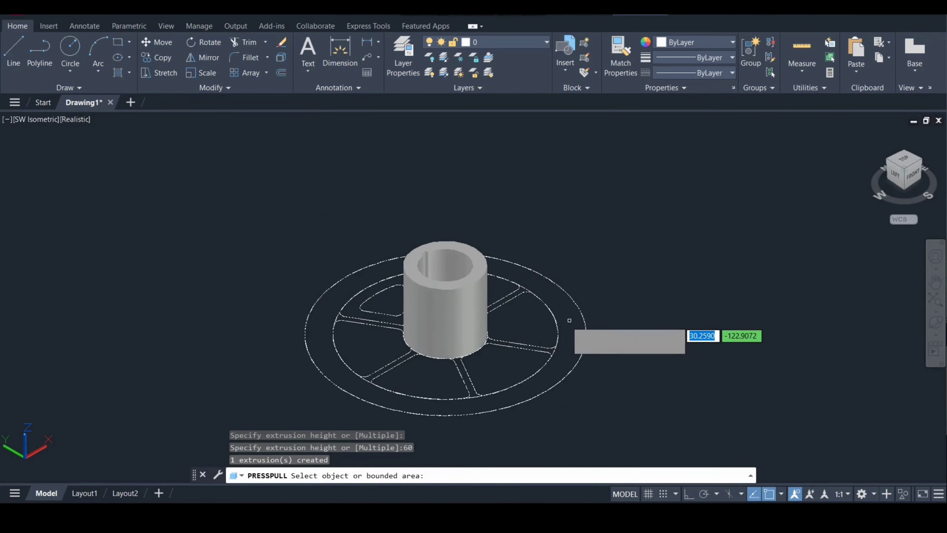
- Presspull the rim area between the radius 80 circle and the outermost circle to a height of 60
left_click(570, 320)
type("6")
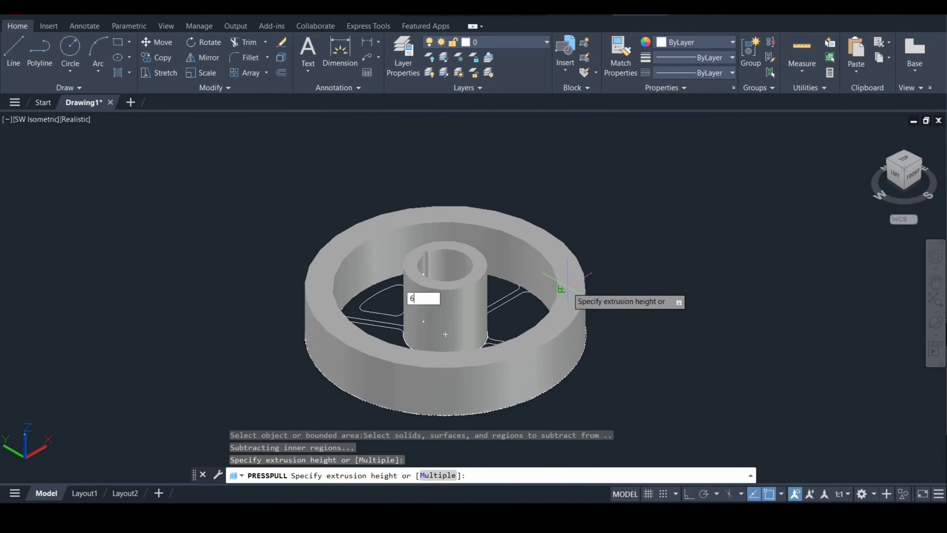
type("0")
key("Return")
key("Return")
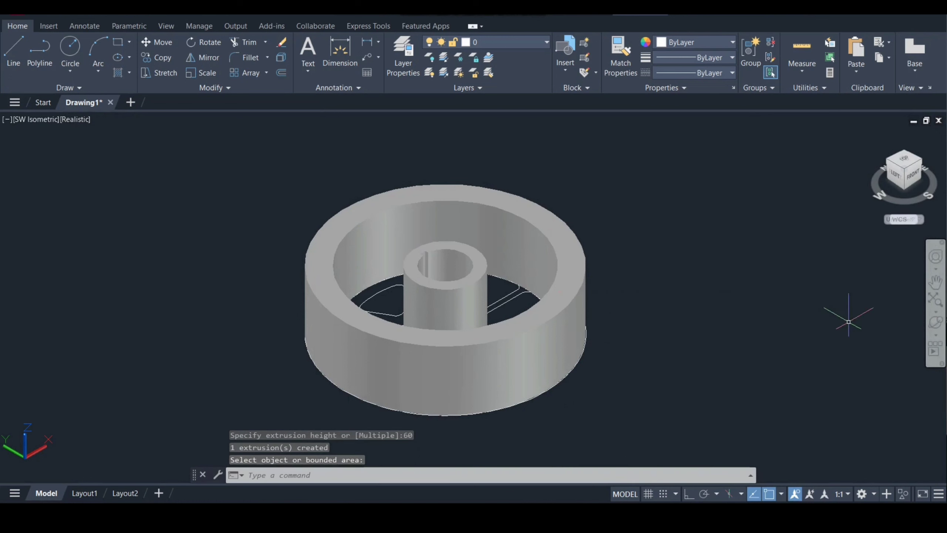
- Presspull the band between the wedge cutout and its inner offset outline to a height of 10
left_click_drag(512, 283, 512, 338)
key("Escape")
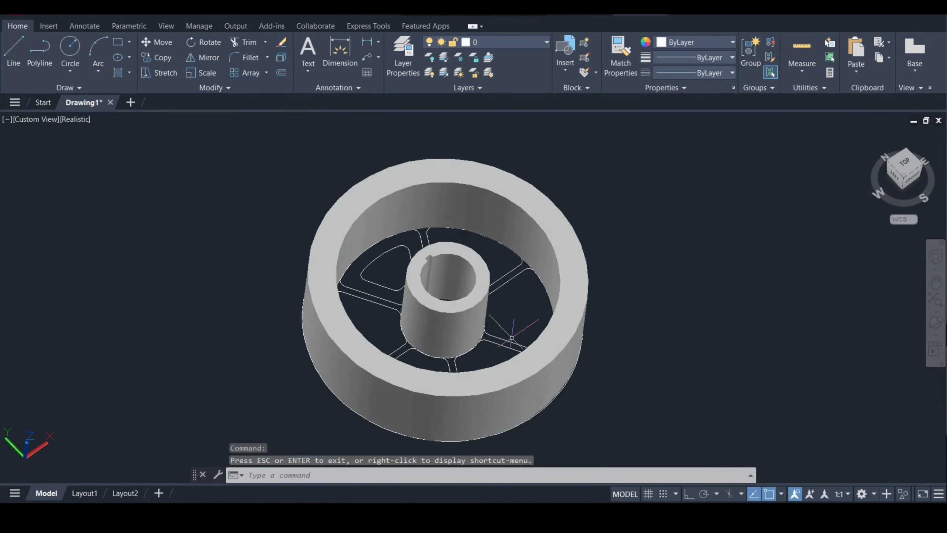
type("presspull")
key("Return")
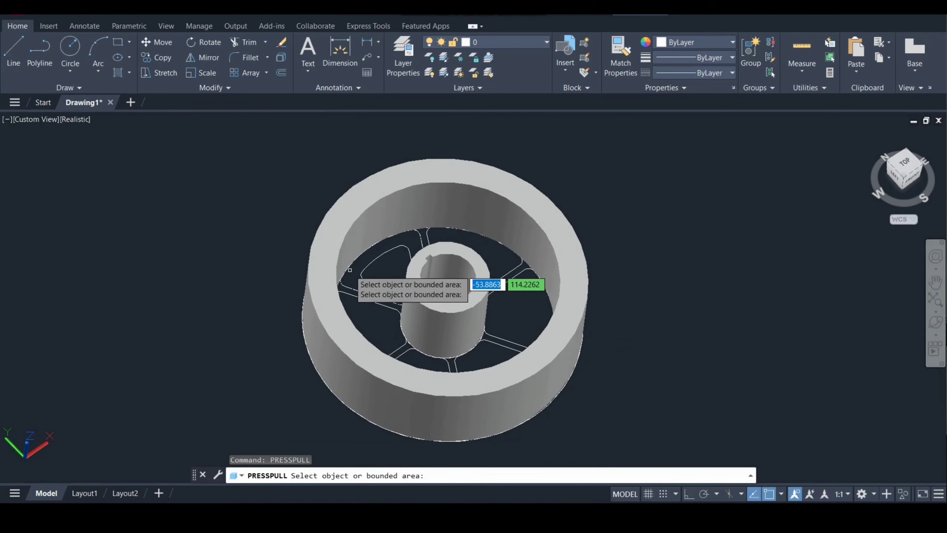
left_click(351, 271)
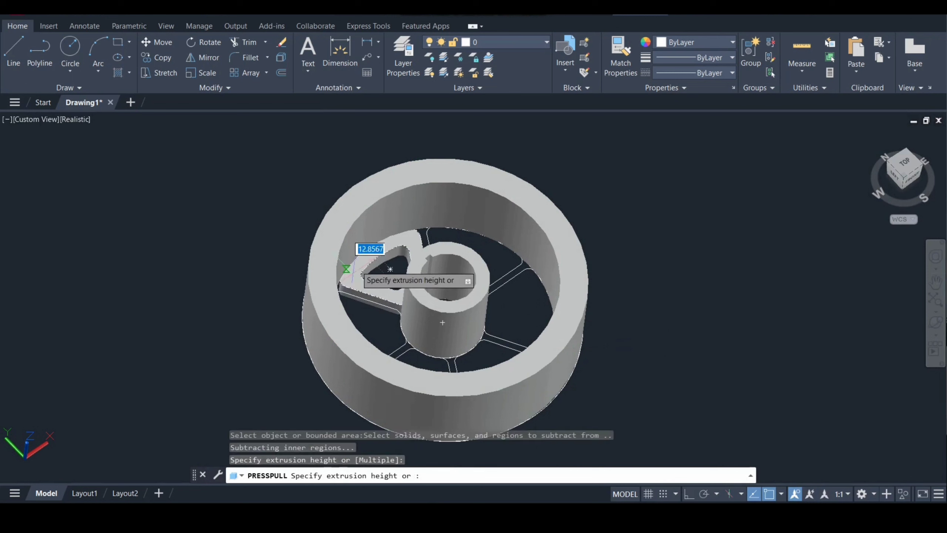
type("1")
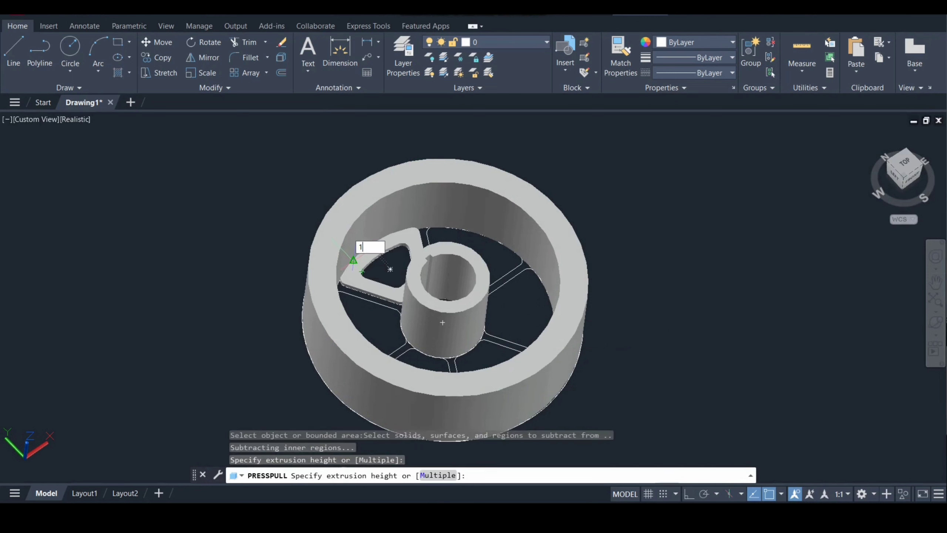
type("0")
key("Return")
key("Return")
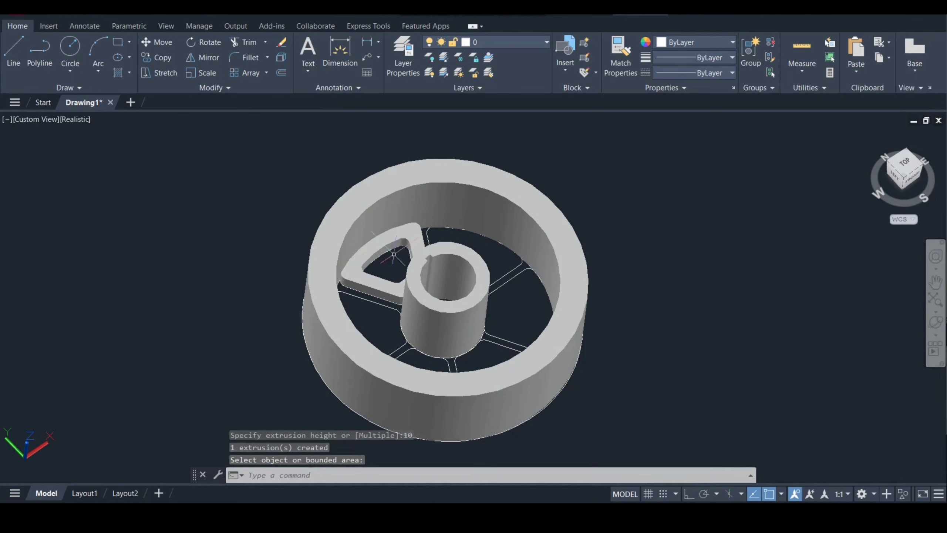
- Hide the extruded hub solid to expose the outlines beneath it
left_click(422, 308)
right_click(423, 309)
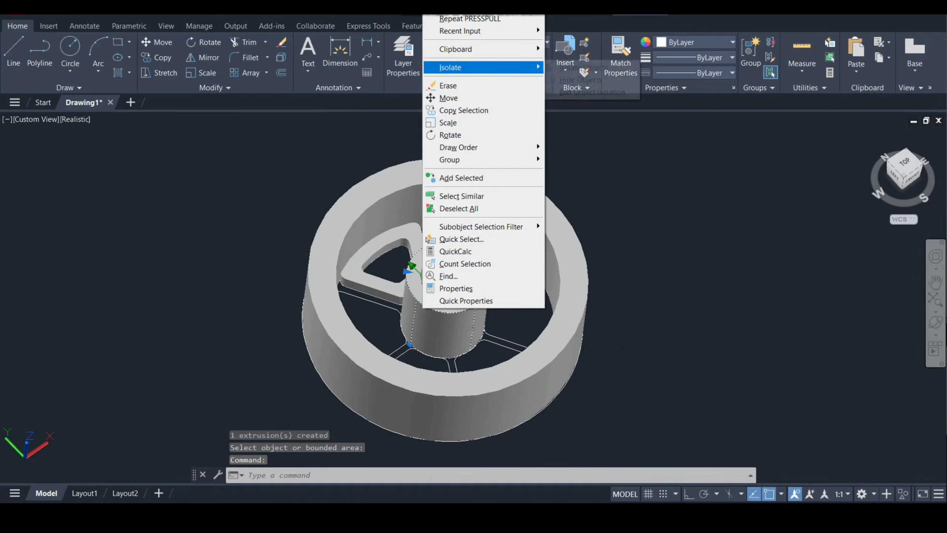
left_click(582, 79)
- Erase the radius 30 circle around the keyed bore
type("e")
key("Return")
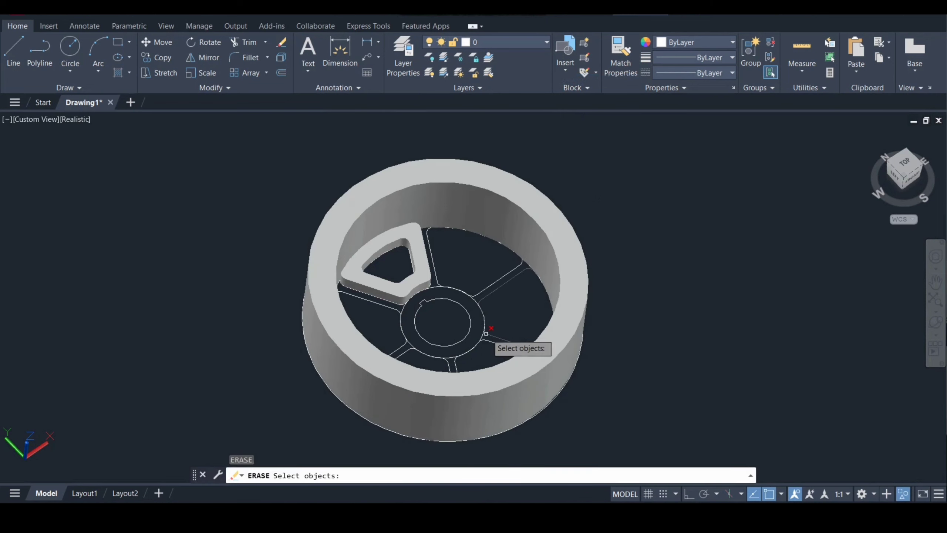
left_click(483, 334)
key("Return")
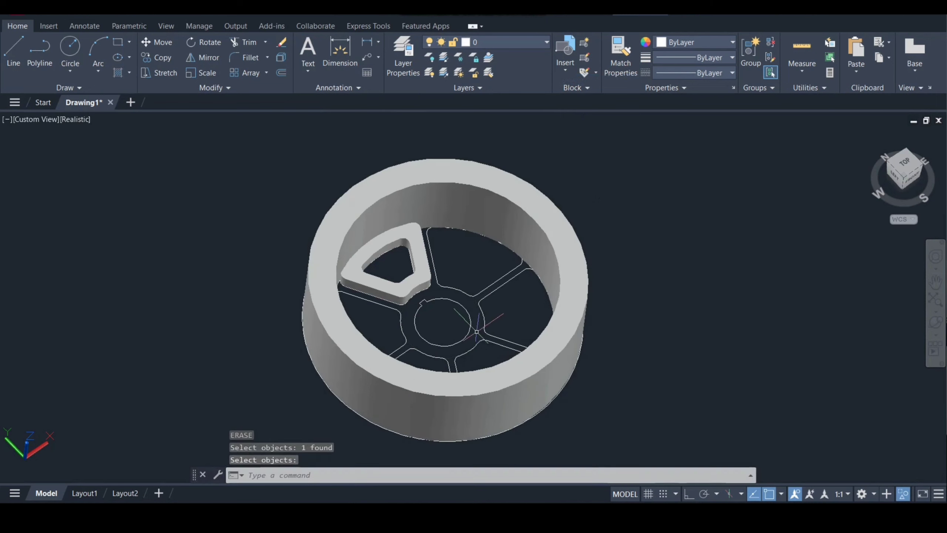
- Presspull the spoke area around the keyed bore and between the wedge cutouts to a height of 50
type("pr")
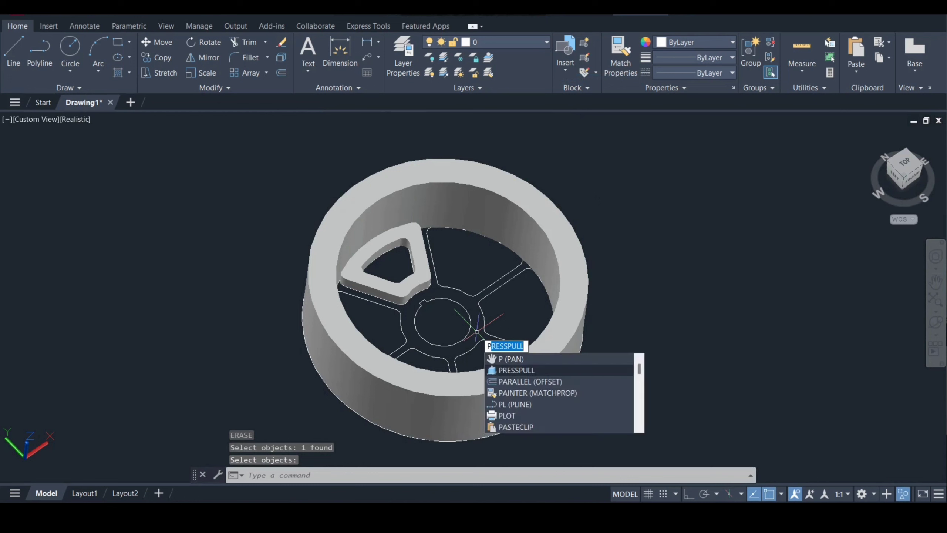
key("Return")
left_click(480, 322)
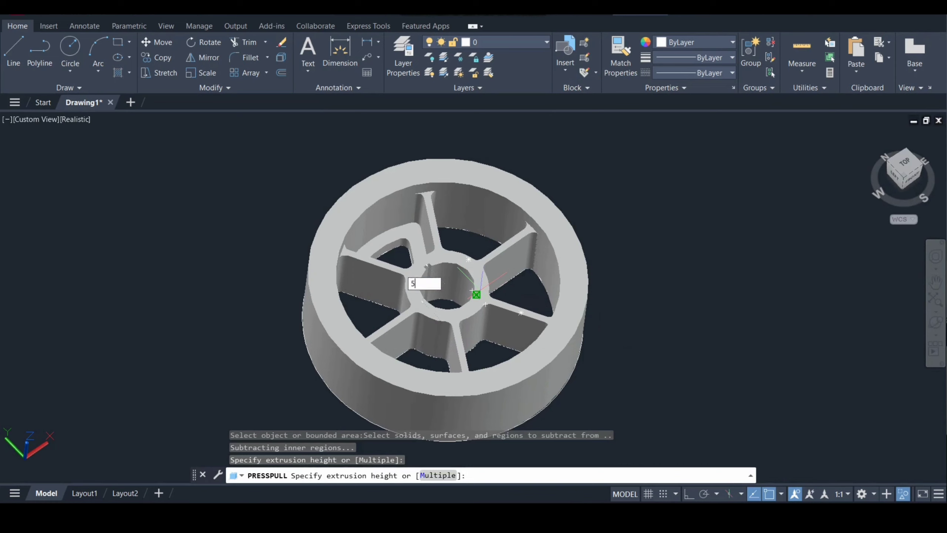
type("50")
key("Return")
key("Return")
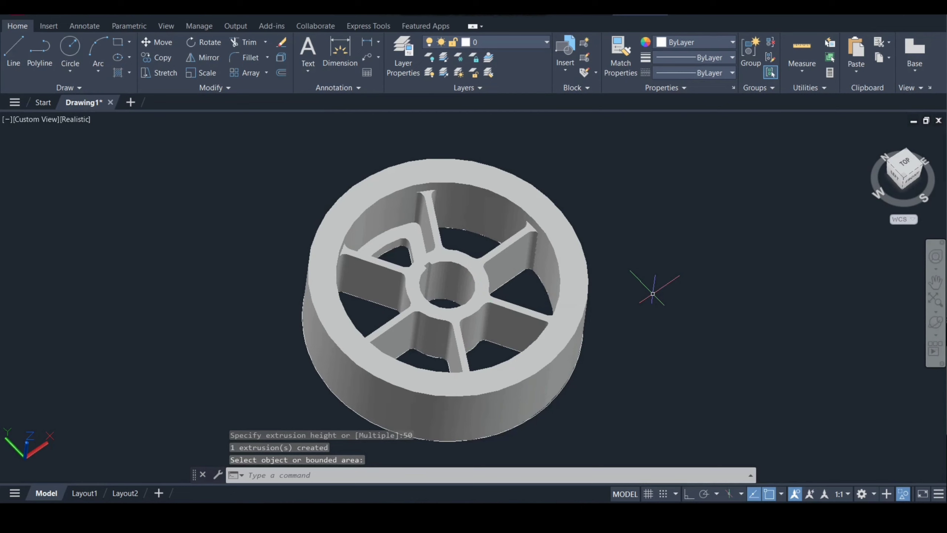
- End object isolation to bring back the hidden hub solid
right_click(630, 188)
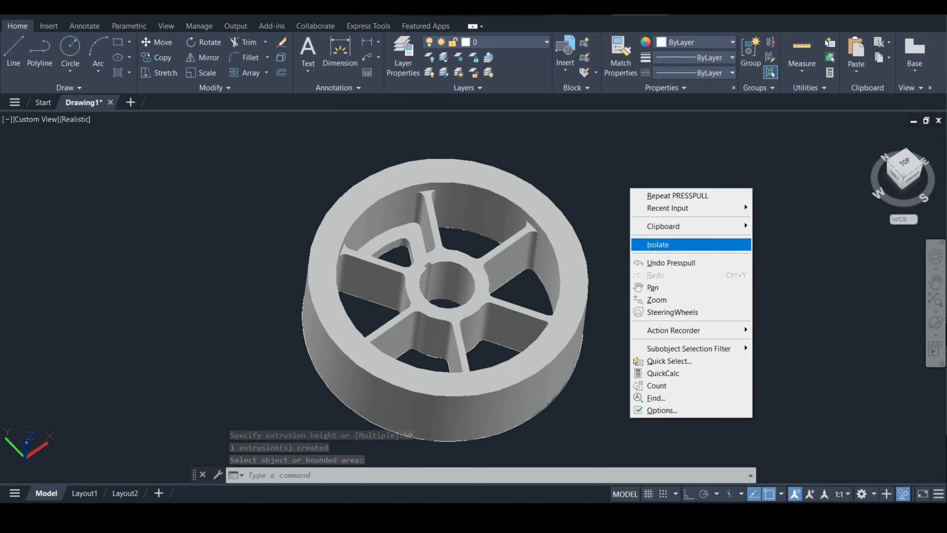
mouse_move(658, 244)
left_click(798, 269)
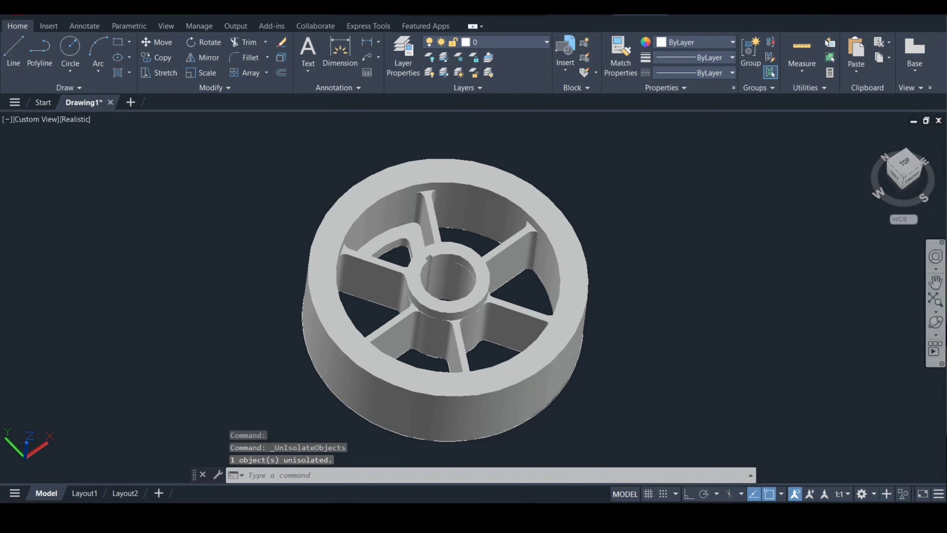
- Move the extruded wedge-shaped band 25 units along the wheel's axis, up between its two spokes
left_click(936, 322)
left_click_drag(511, 258, 443, 343)
key("Escape")
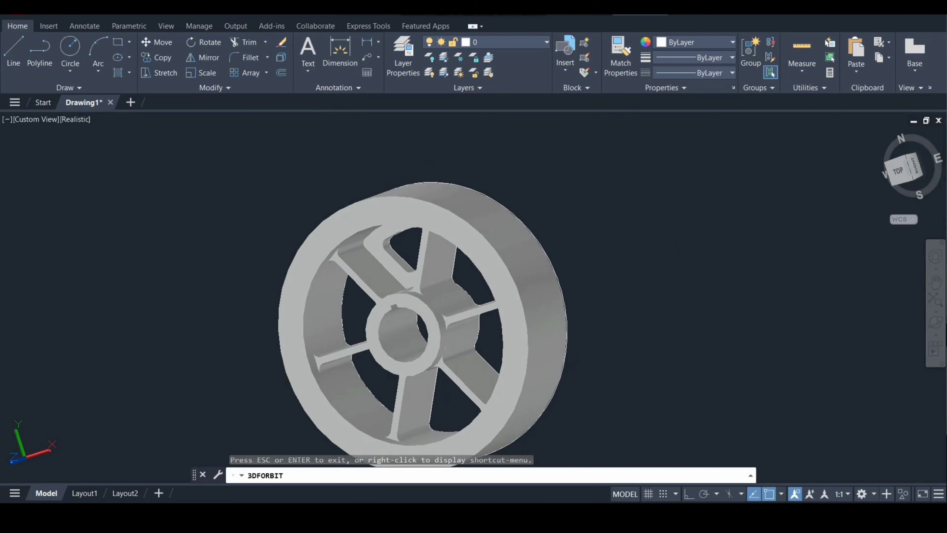
left_click(381, 262)
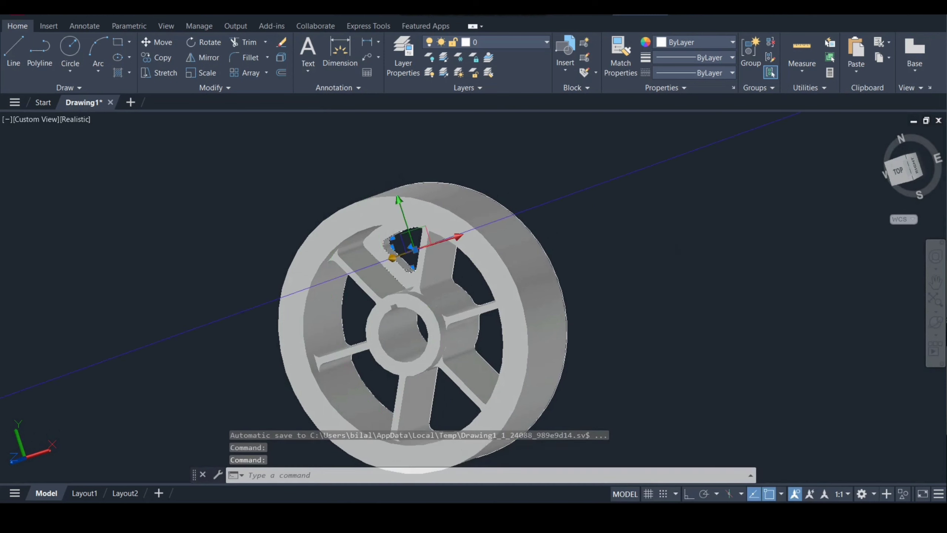
left_click(413, 248)
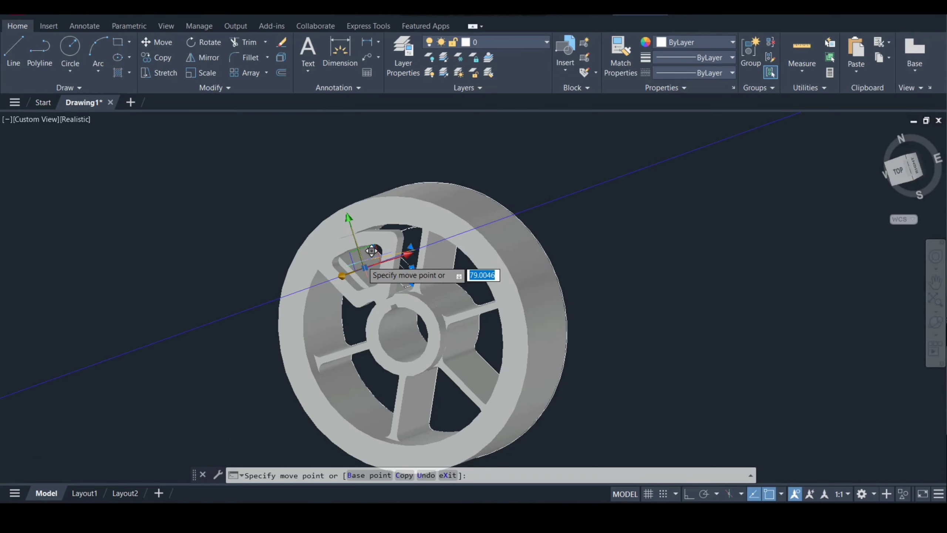
key("Return")
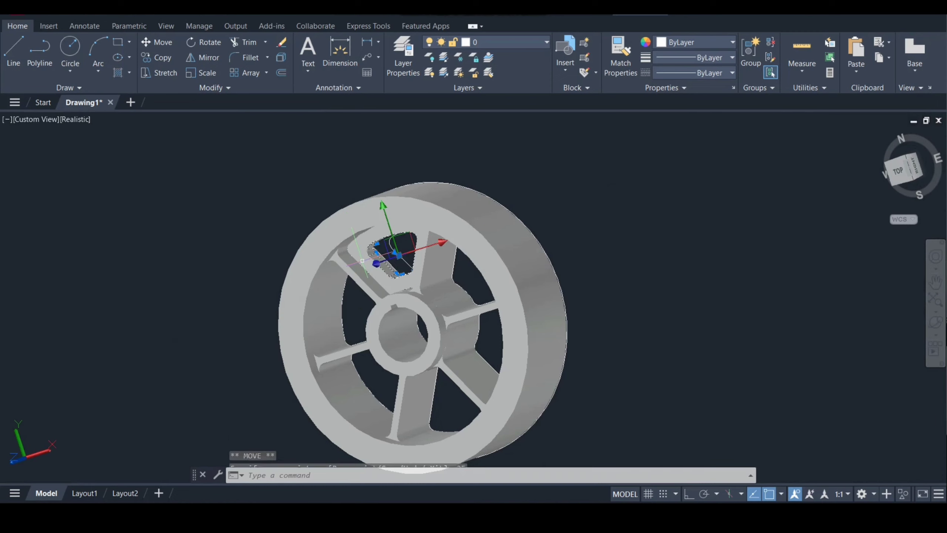
key("Escape")
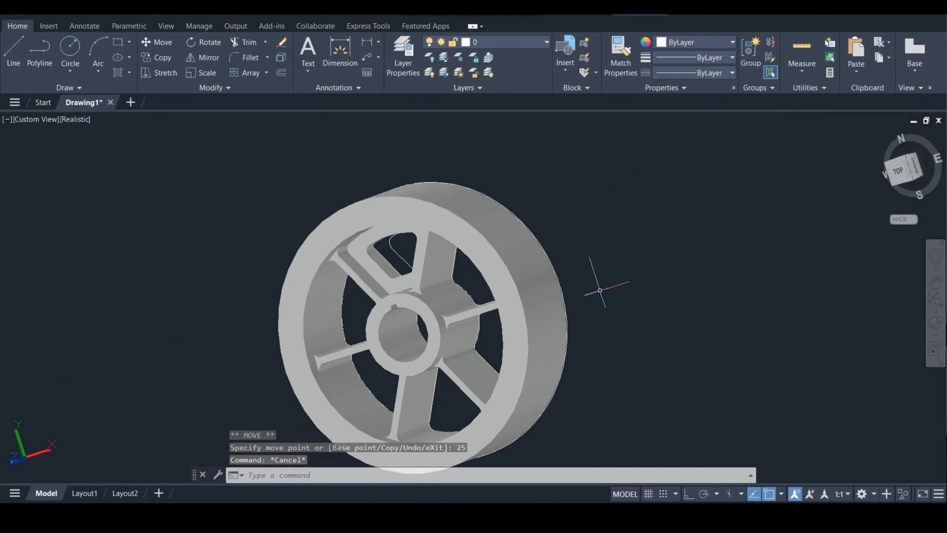
middle_click_drag(612, 309, 448, 371, "shift")
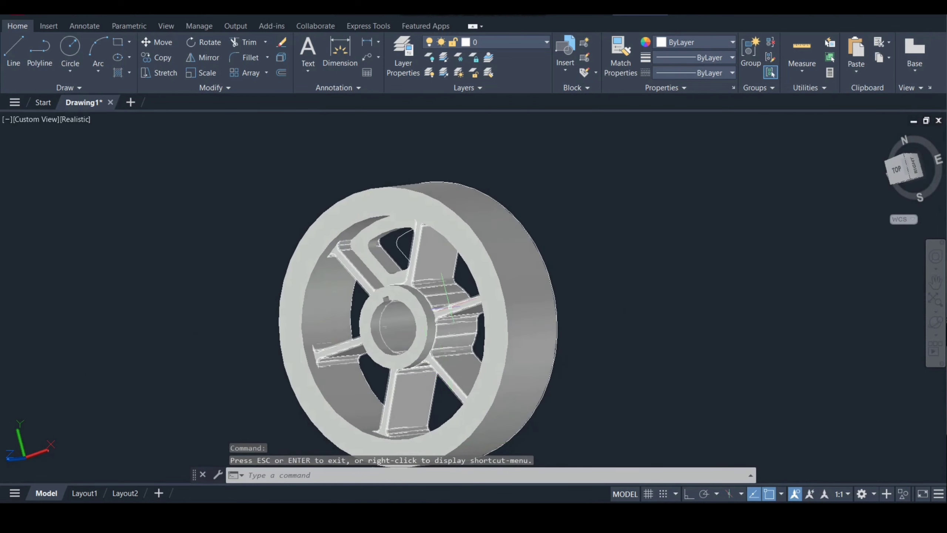
- Move the spoke solid 5 units along the wheel's axis, with orthogonal movement on
key("F8")
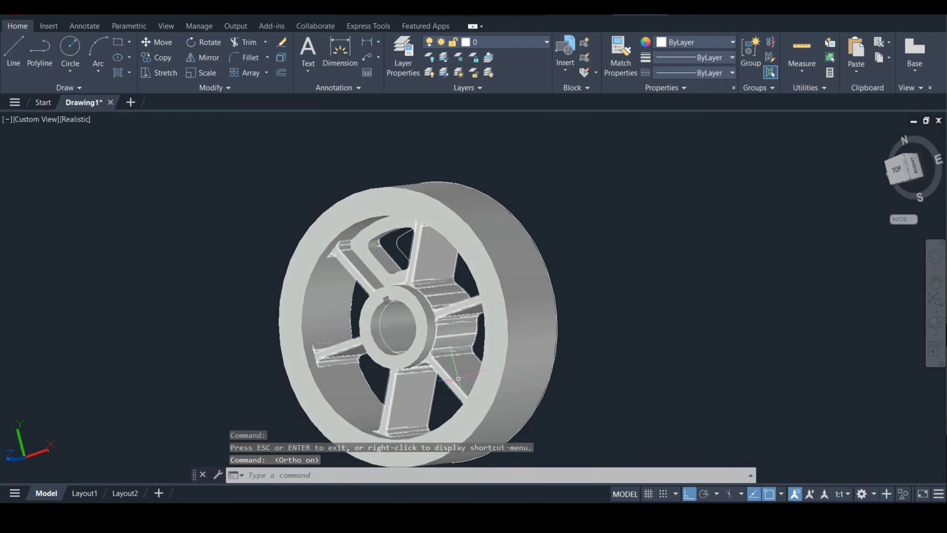
left_click(398, 335)
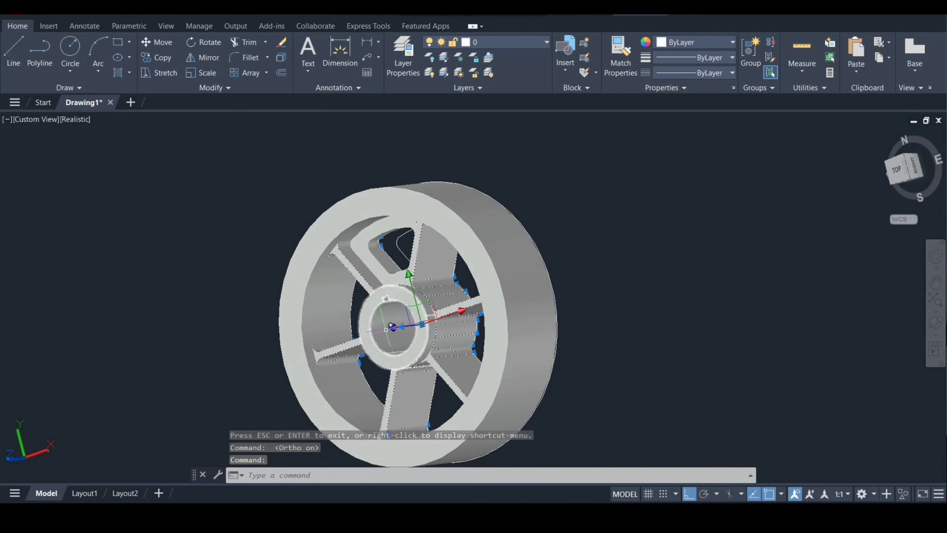
left_click(422, 324)
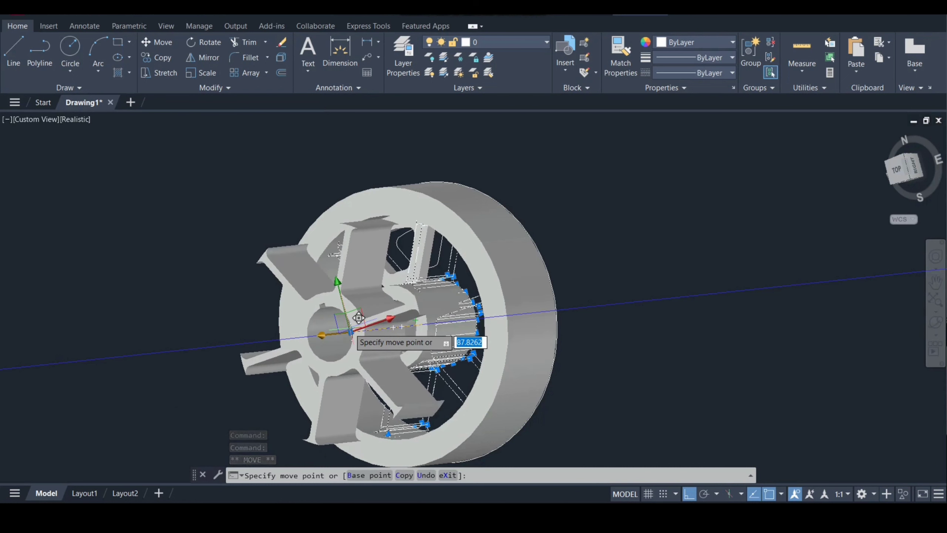
type("5")
key("Return")
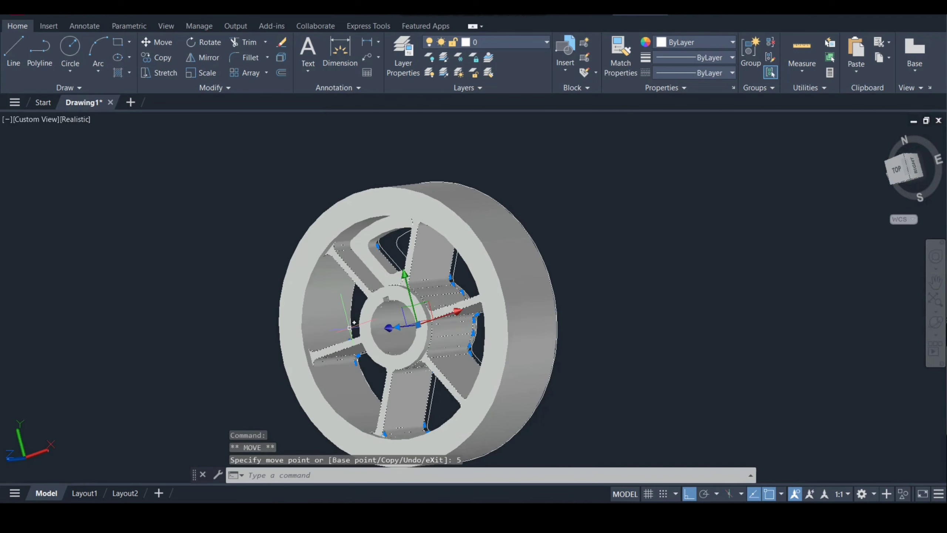
key("Escape")
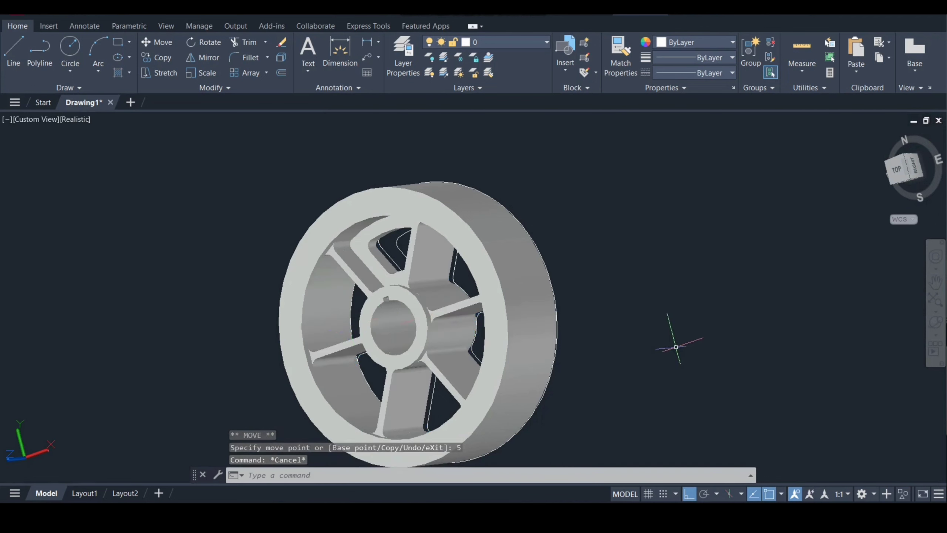
- Create a polar array of the raised wedge-shaped band around the wheel's centre, with 6 items filling 360 degrees
left_click(936, 322)
mouse_move(537, 317)
left_mouse_down()
mouse_move(455, 300)
mouse_move(485, 312)
mouse_move(380, 308)
mouse_move(537, 310)
left_mouse_up()
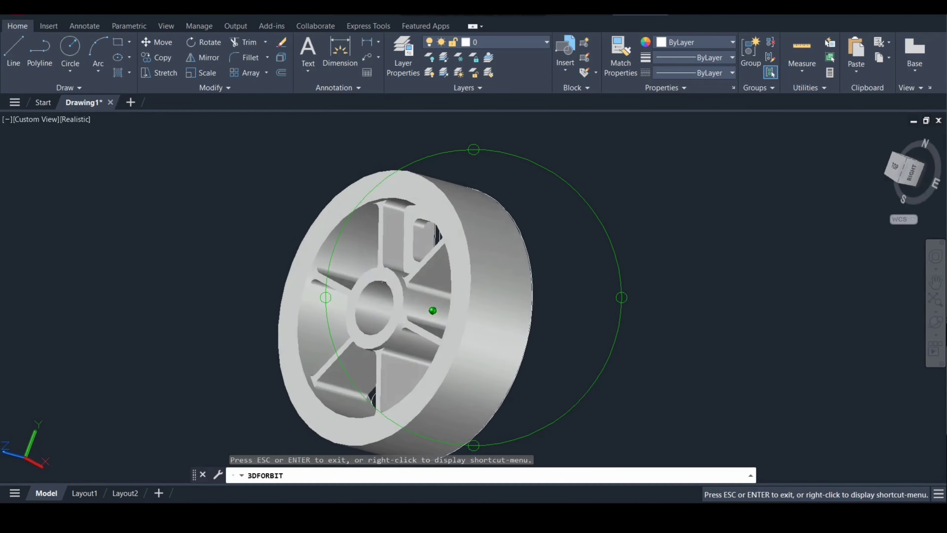
left_click_drag(433, 310, 496, 321)
key("Escape")
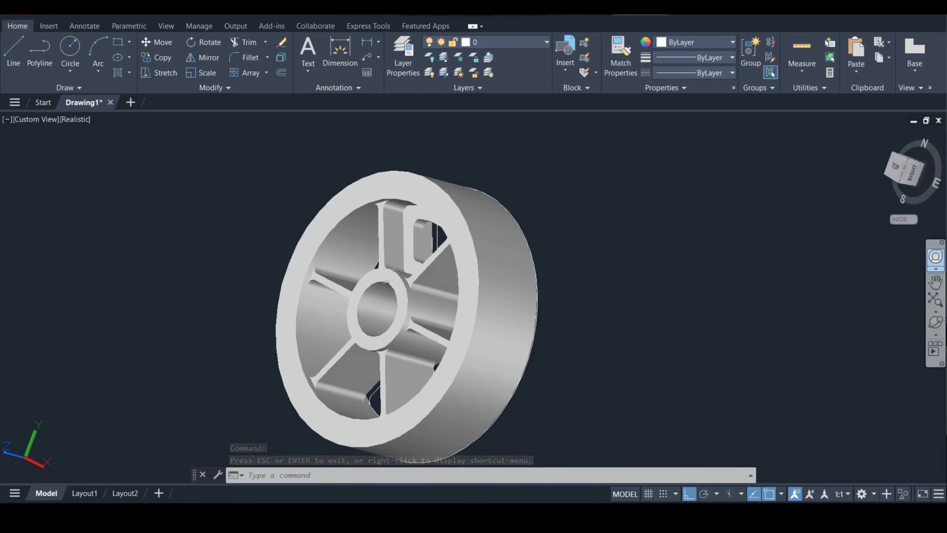
left_click(896, 167)
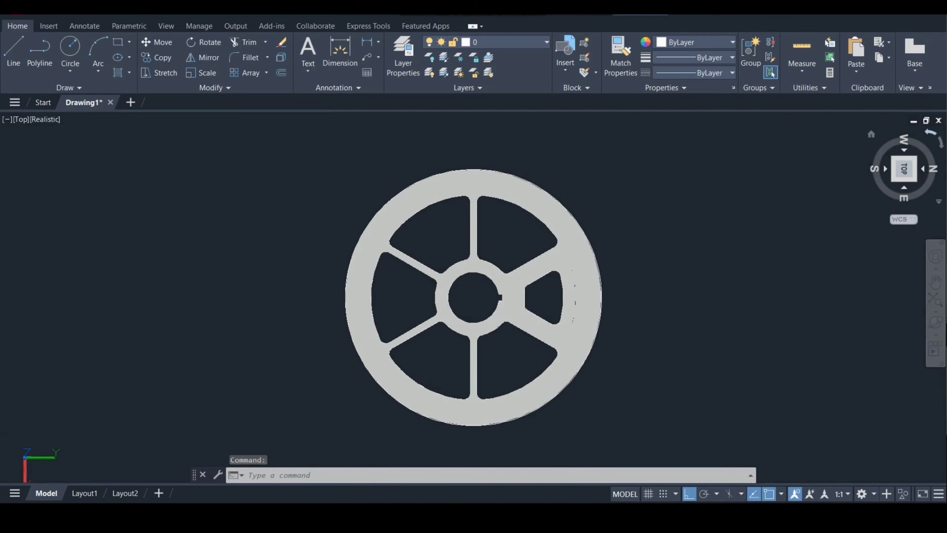
left_click(931, 133)
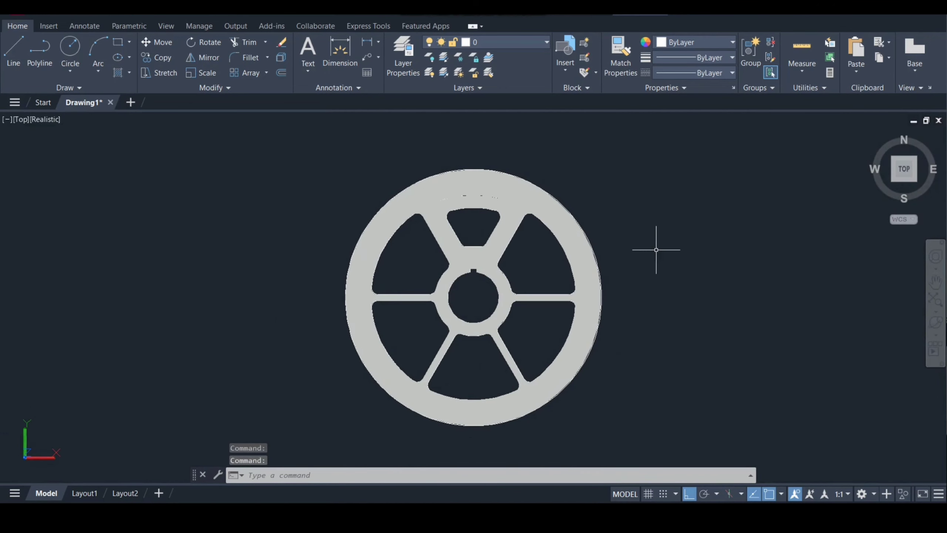
key("Down")
key("Return")
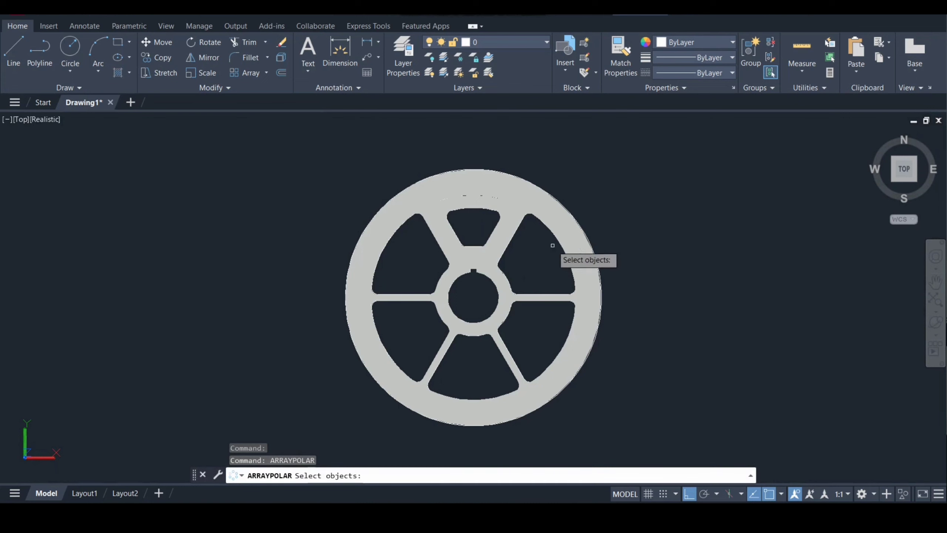
left_click(495, 235)
key("Return")
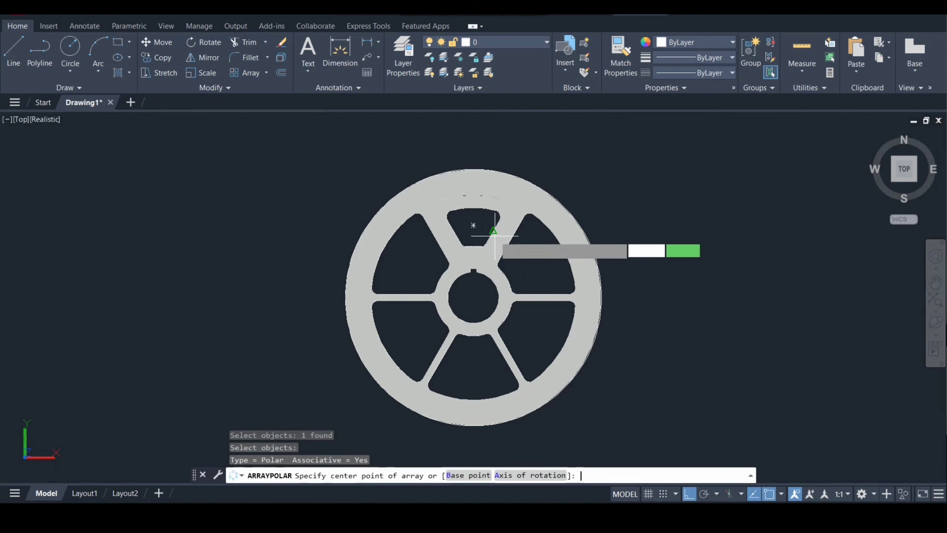
left_click(474, 298)
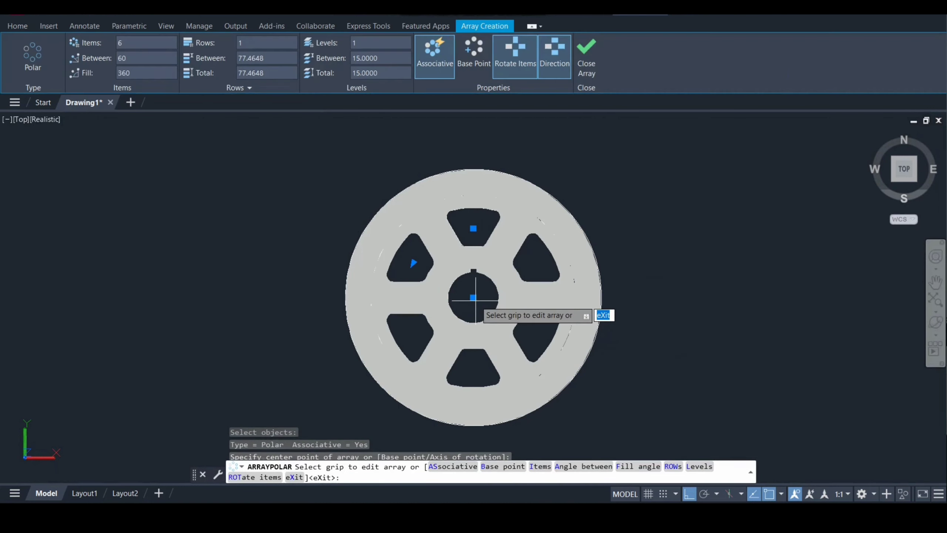
key("Return")
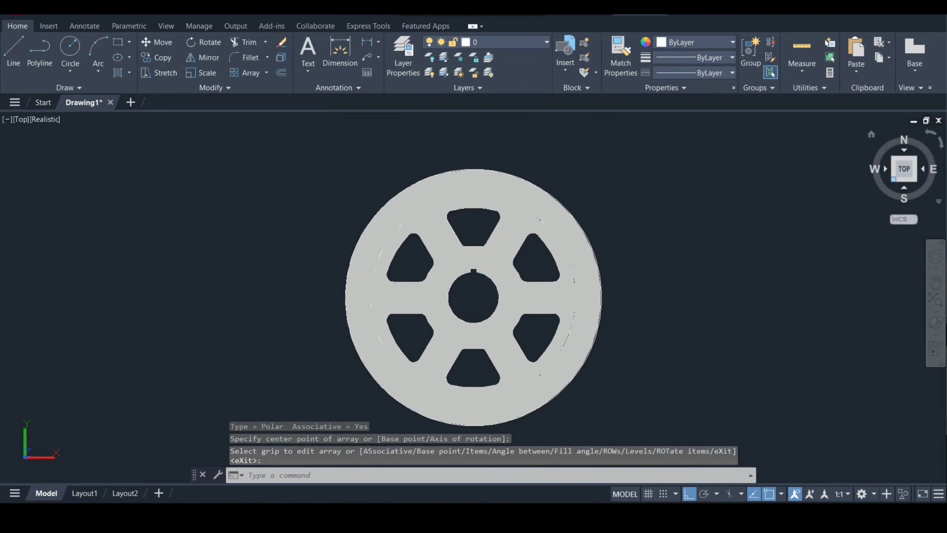
- Combine the wheel's solids with Union, selecting the whole model, and undo the repeated Union
left_click(894, 180)
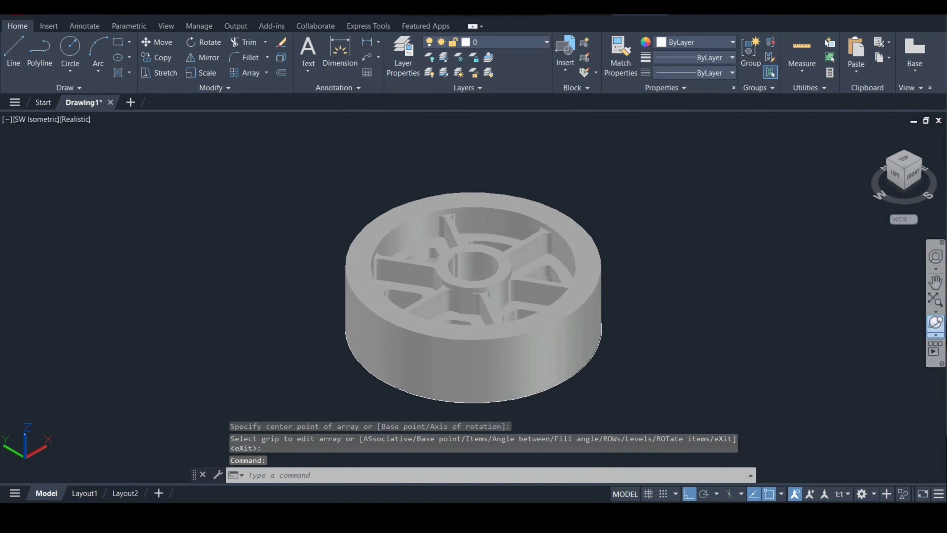
left_click(935, 321)
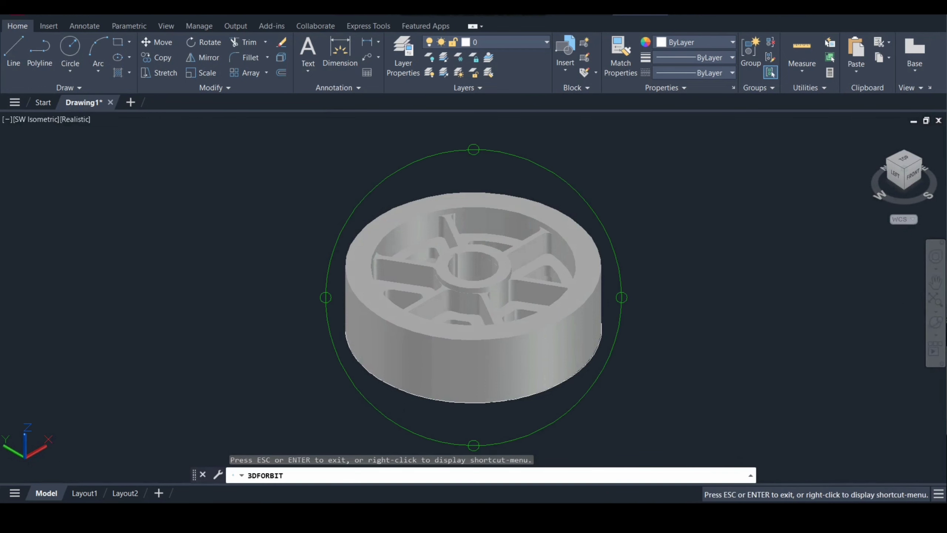
left_click_drag(475, 366, 558, 368)
key("Escape")
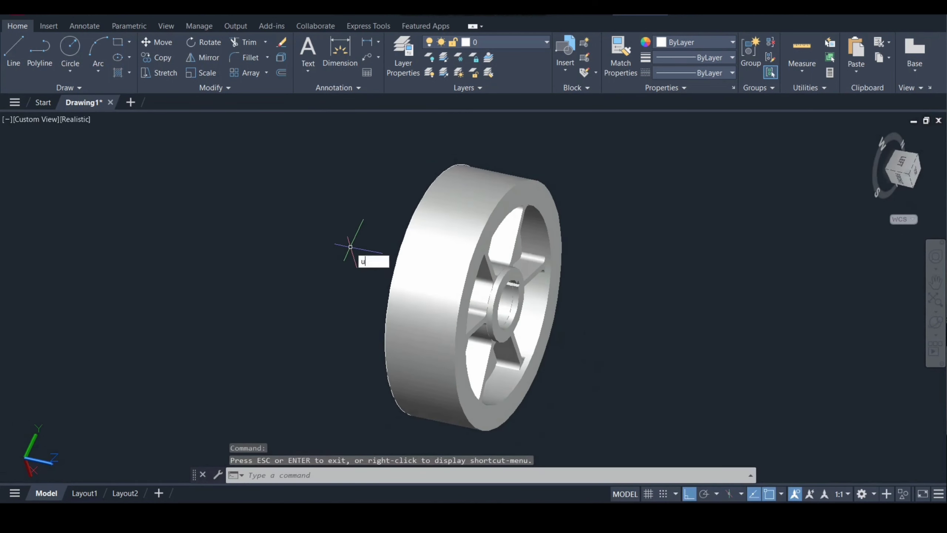
type("uni")
key("Return")
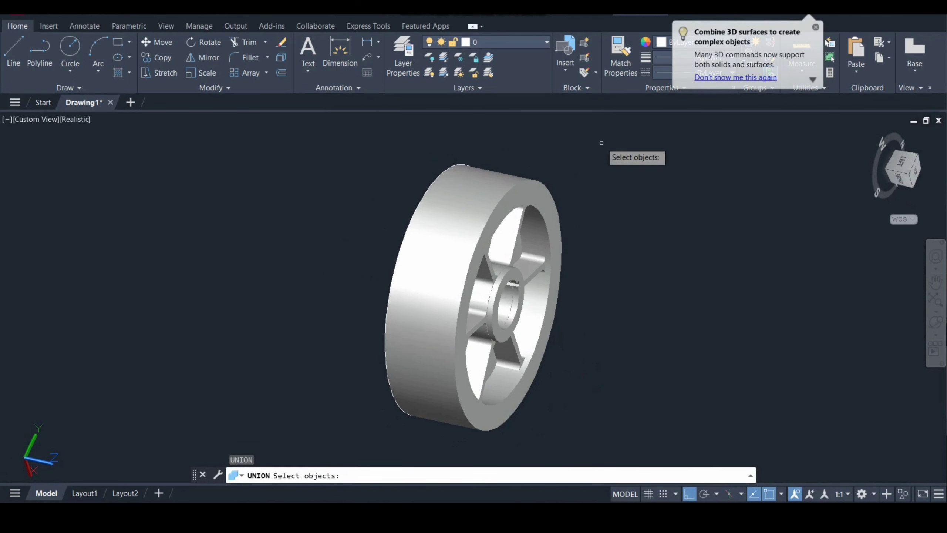
left_click(602, 138)
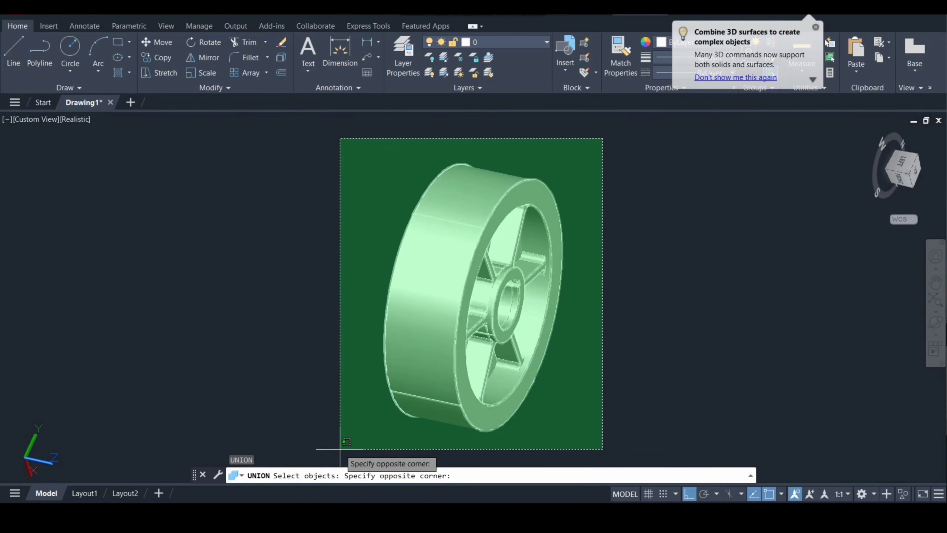
left_click(337, 447)
key("Return")
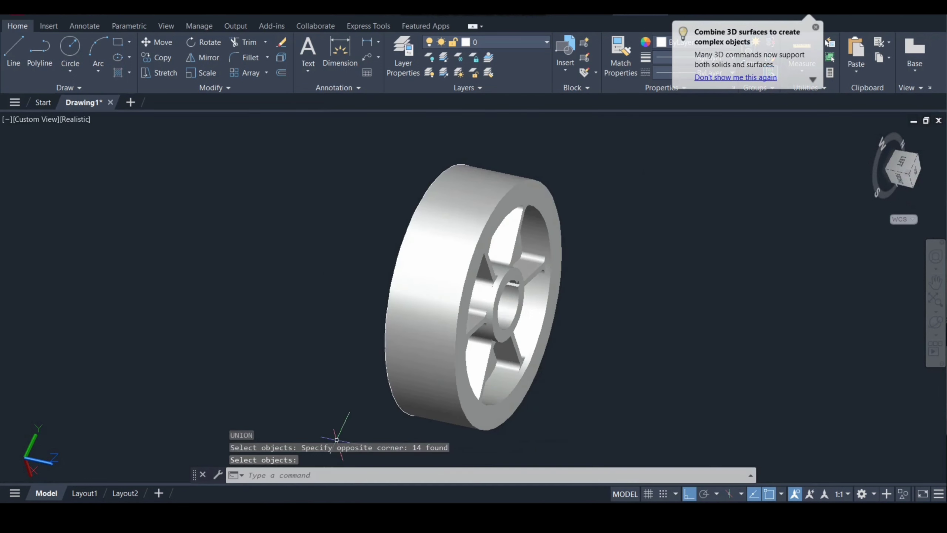
key("Return")
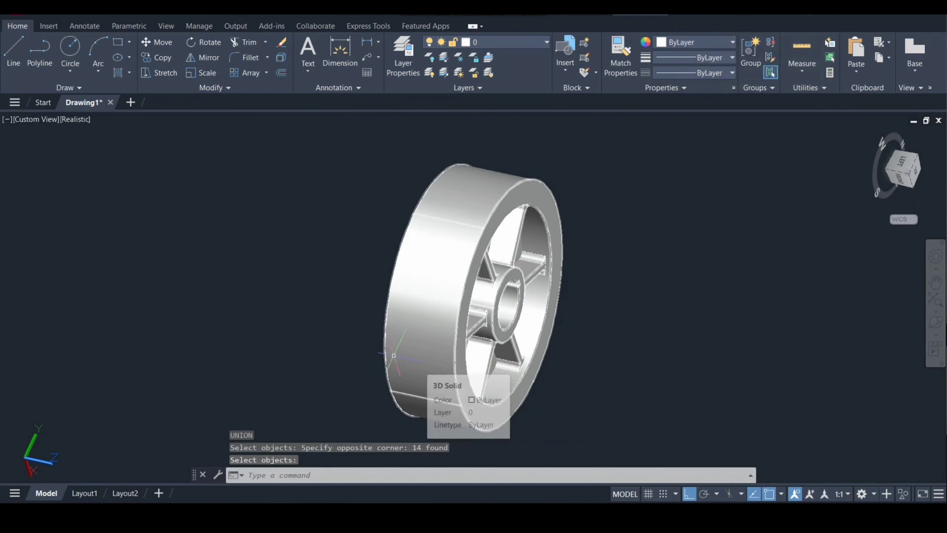
key("ctrl+z")
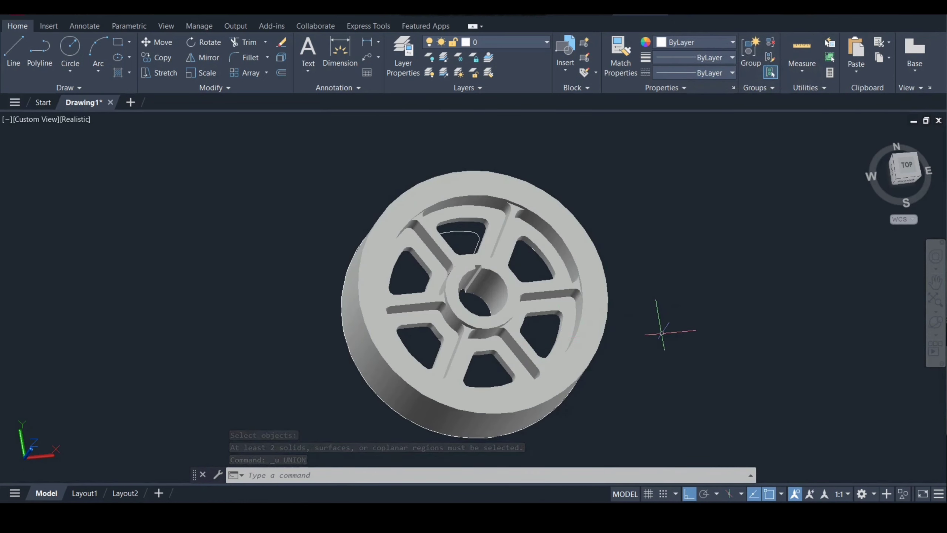
- Move the wheel solid together with the arrayed bands in the negative X direction, clear of the 2D outline
type("m")
key("Return")
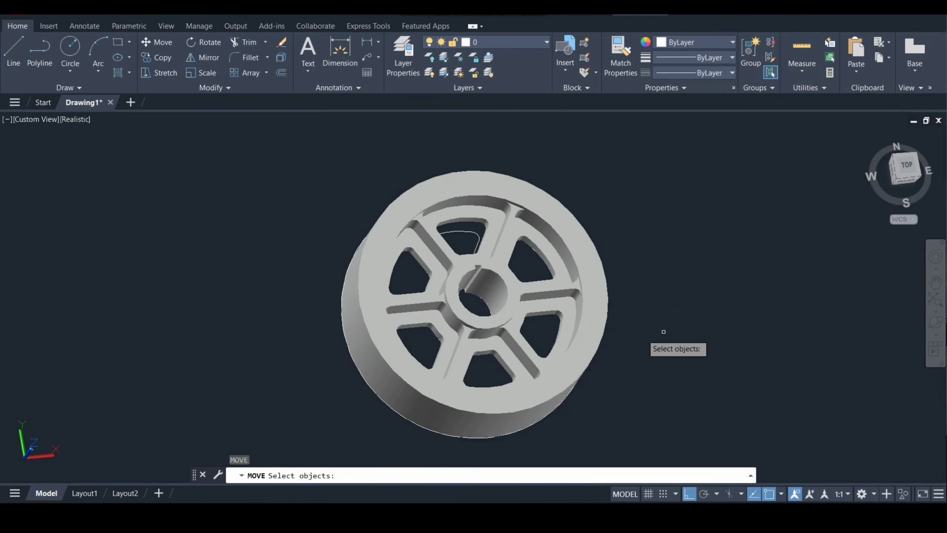
left_click(567, 337)
left_click(568, 336)
key("Return")
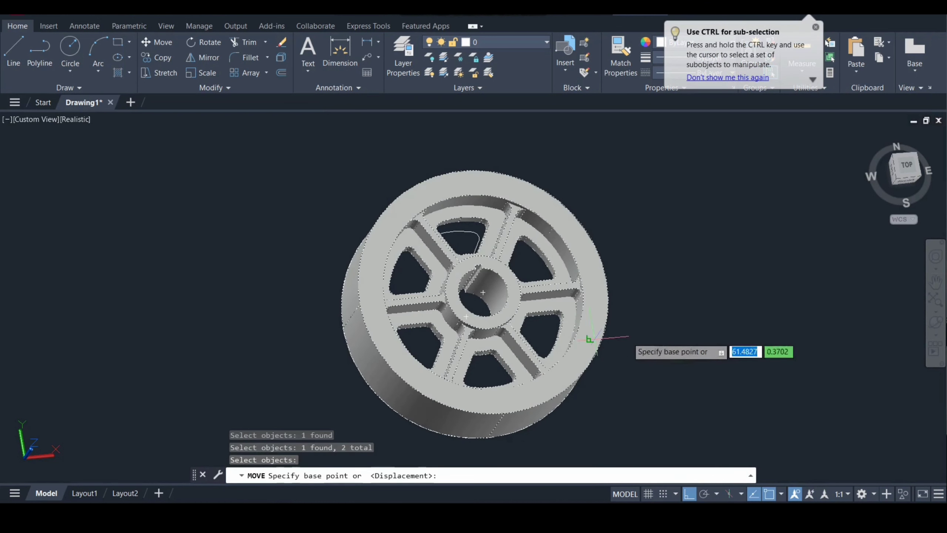
left_click(725, 338)
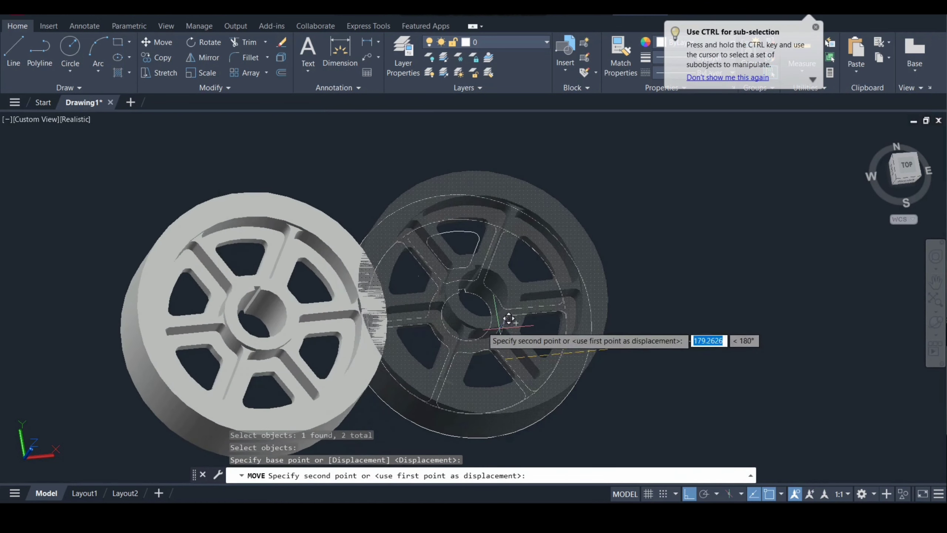
left_click(401, 306)
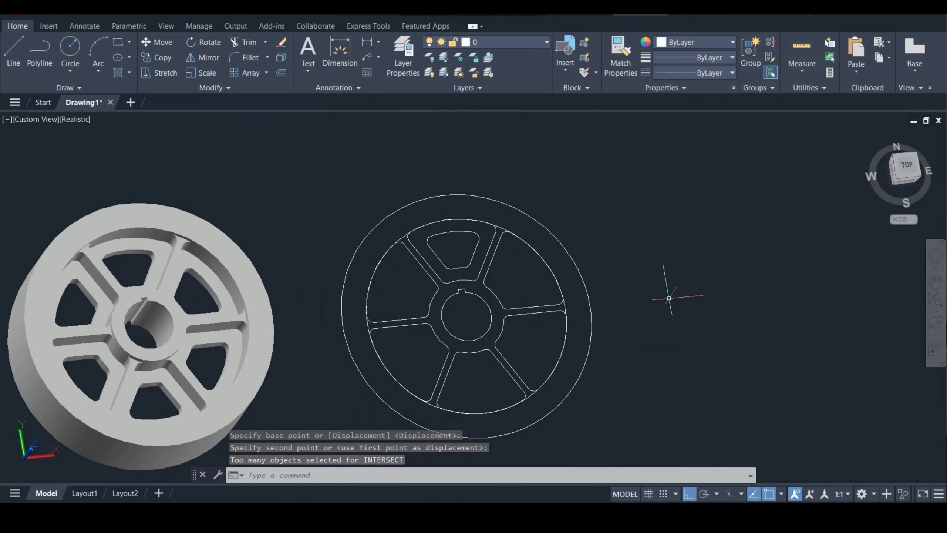
- Erase the entire 2D wheel outline left behind beside the 3D wheel
type("E")
key("Return")
left_click(577, 164)
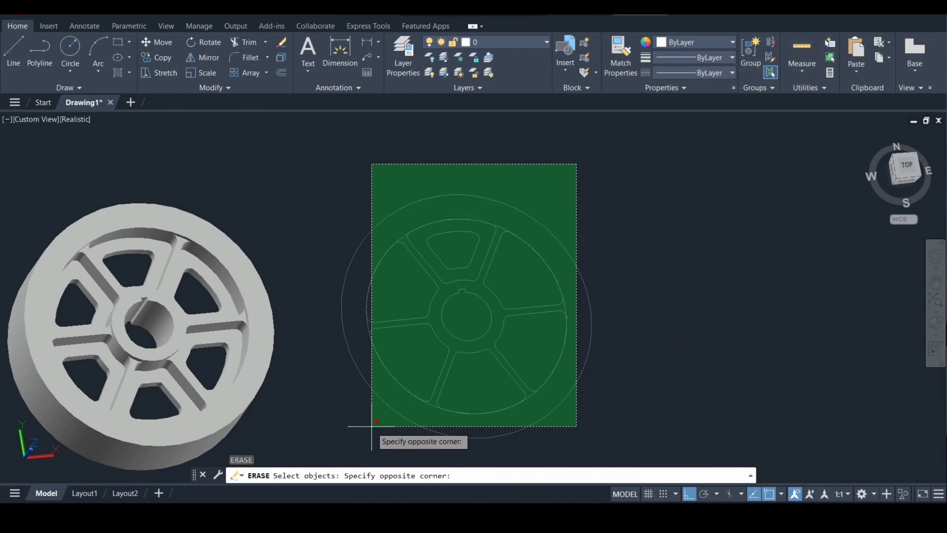
left_click(372, 450)
key("Return")
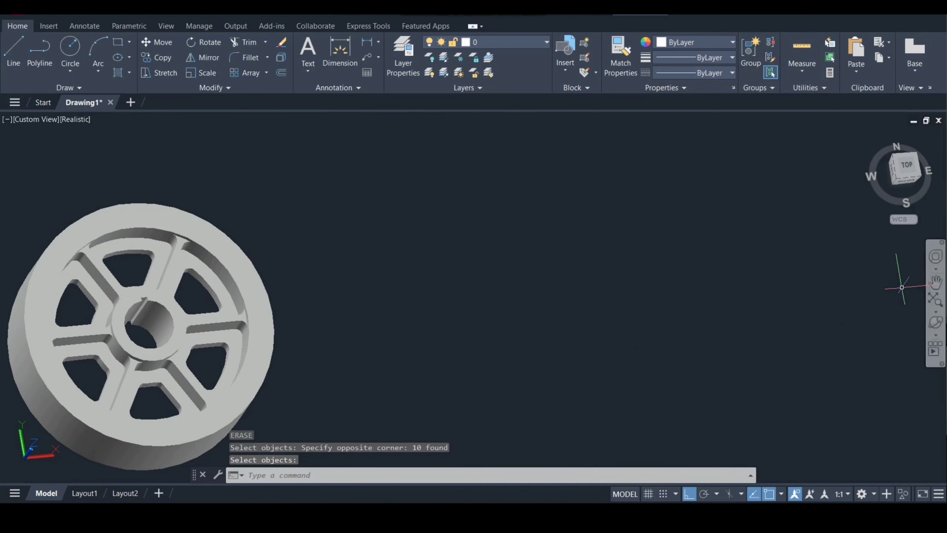
- Start an edge fillet on the wheel with a radius of 5 and select three adjacent spoke-to-hub edges
left_click(935, 283)
left_click_drag(209, 352, 514, 316)
key("Escape")
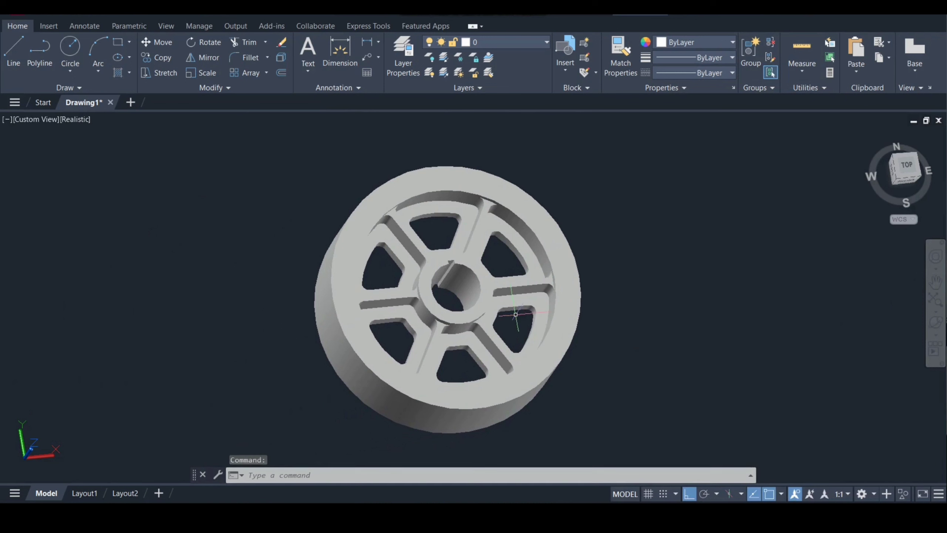
scroll(761, 288, "up", 4)
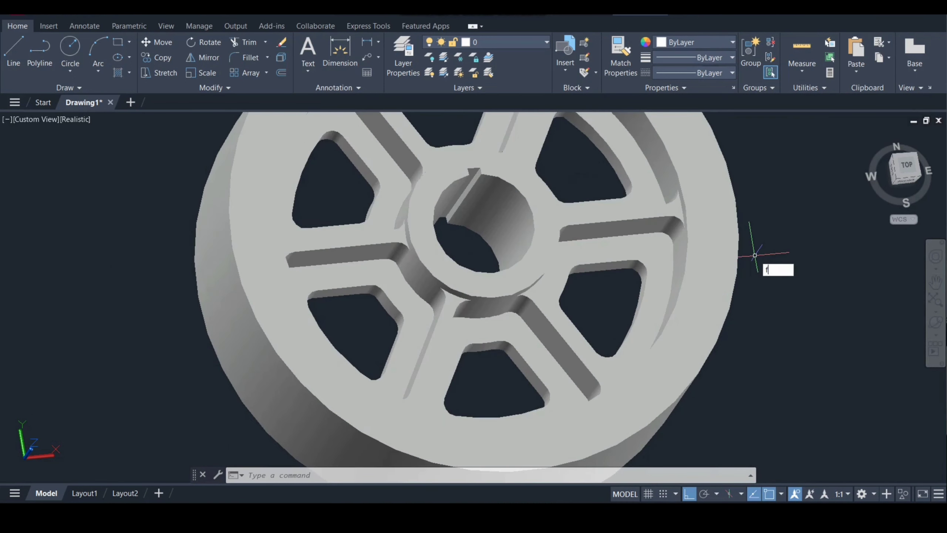
key("Down")
key("Return")
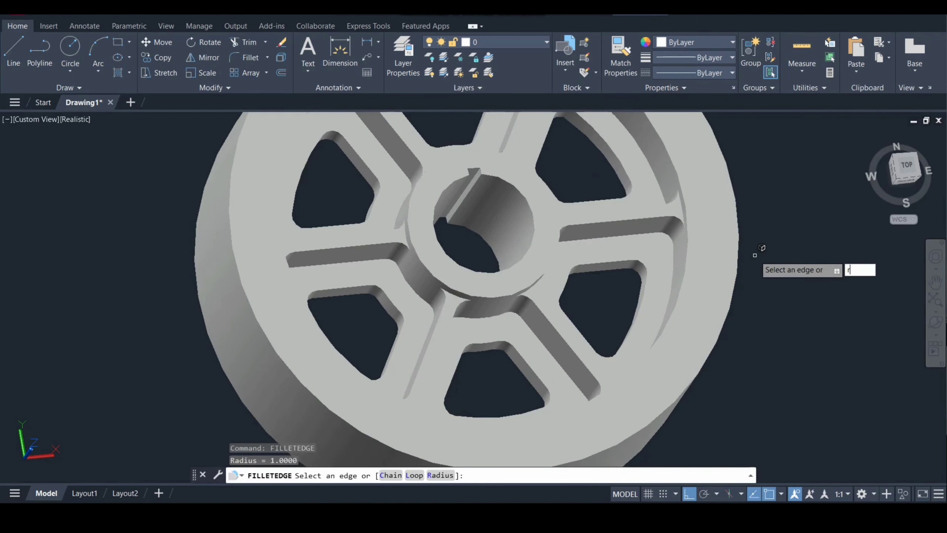
type("r")
key("Return")
type("5")
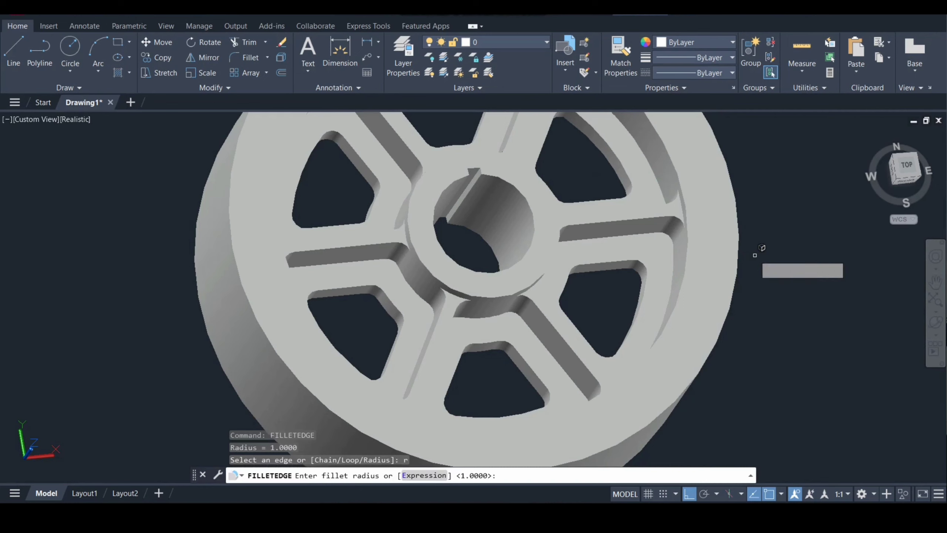
key("Return")
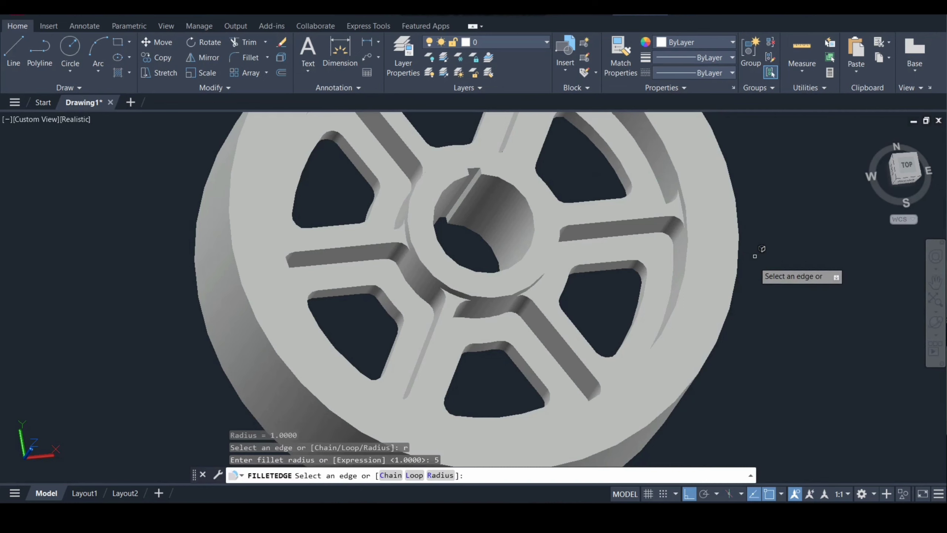
left_click(453, 293)
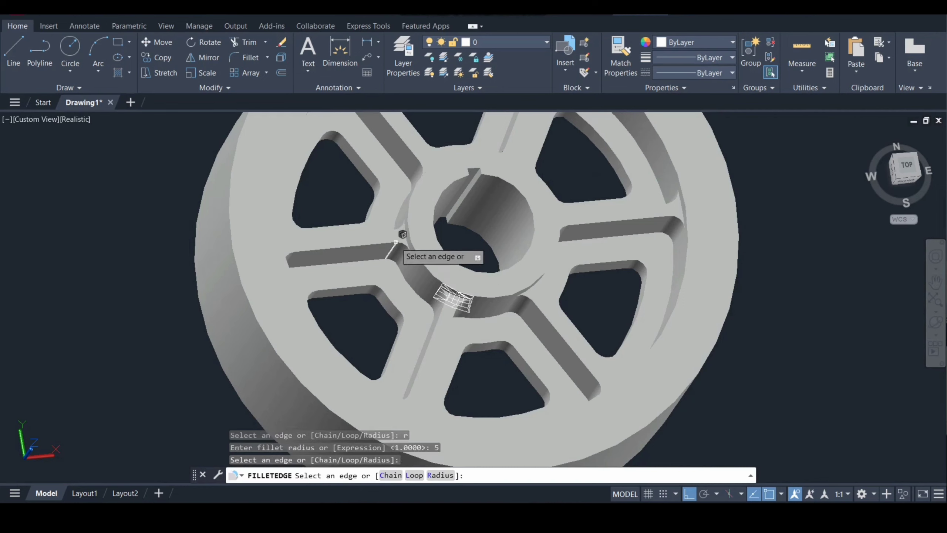
scroll(407, 234, "up", 5)
left_click(435, 222)
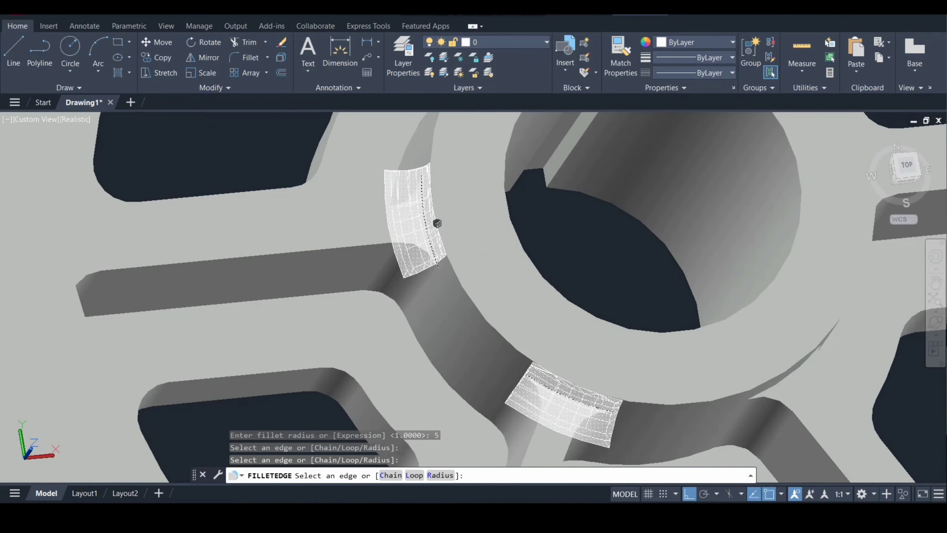
left_click(798, 363)
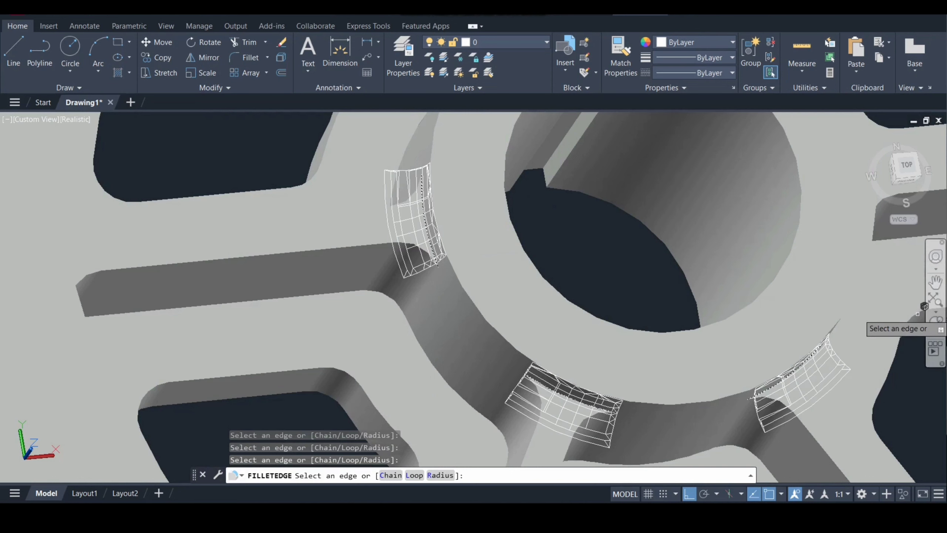
- Add two more spoke-to-hub edges on the far side of the hub to the fillet selection
left_click(935, 282)
left_click_drag(892, 290, 526, 299)
key("Escape")
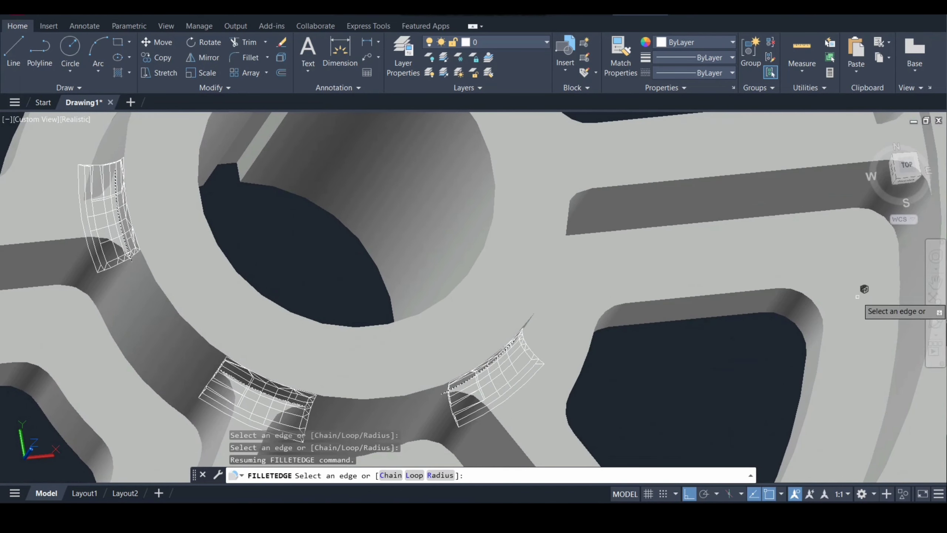
left_click(936, 323)
left_click_drag(574, 318, 331, 307)
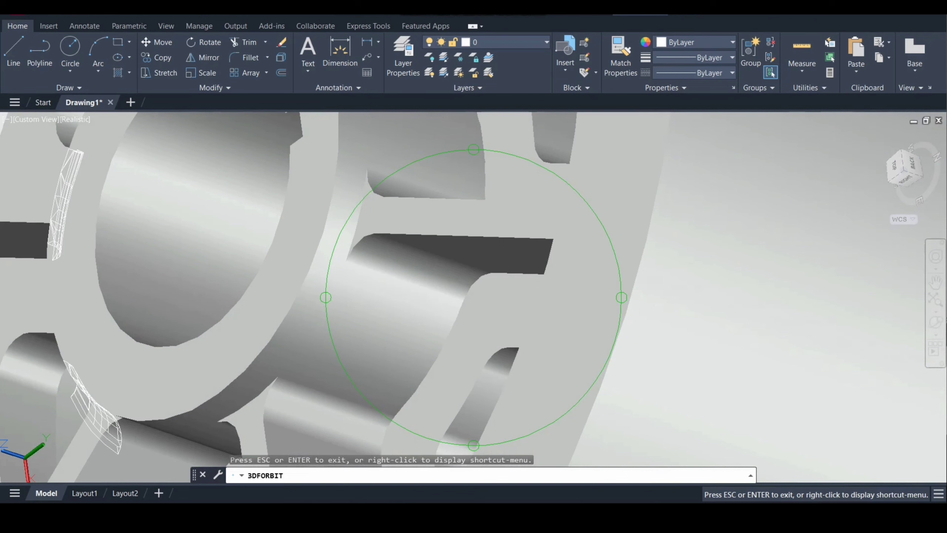
key("Escape")
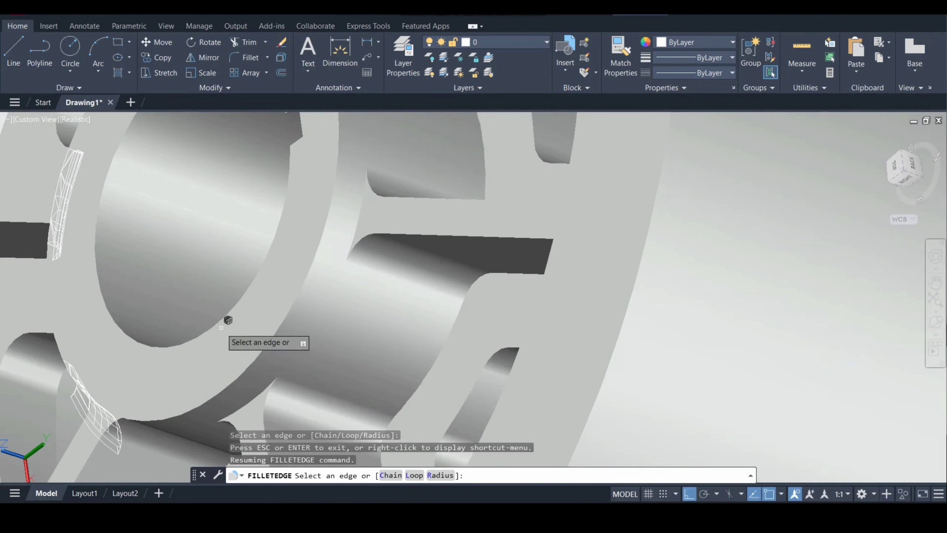
left_click(264, 390)
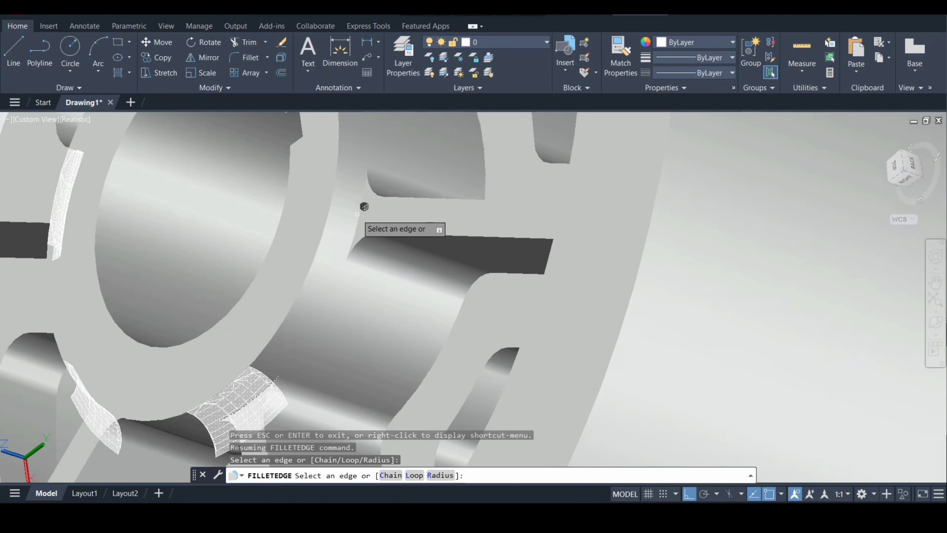
left_click(367, 210)
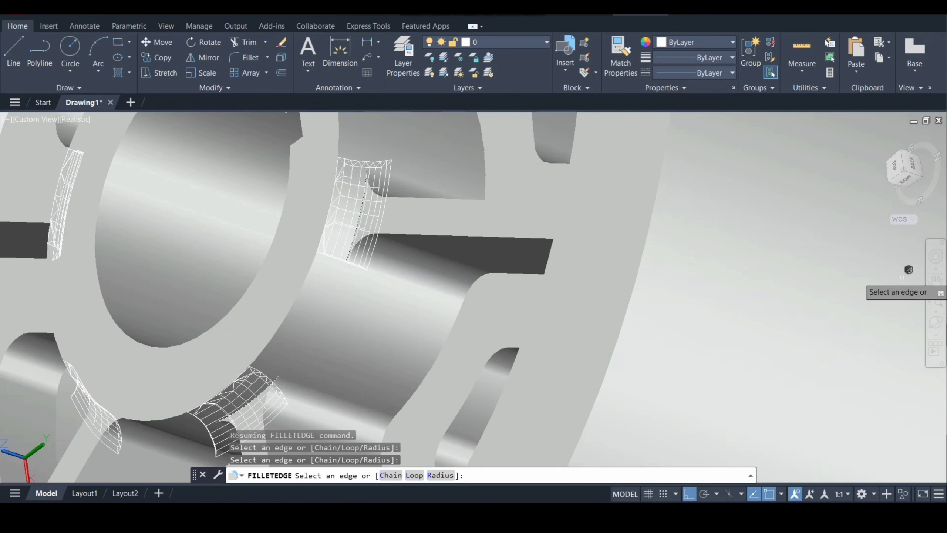
- Select the sixth spoke-to-hub edge and apply the fillet to all six edges
left_click(936, 279)
left_click_drag(481, 193, 533, 343)
key("Escape")
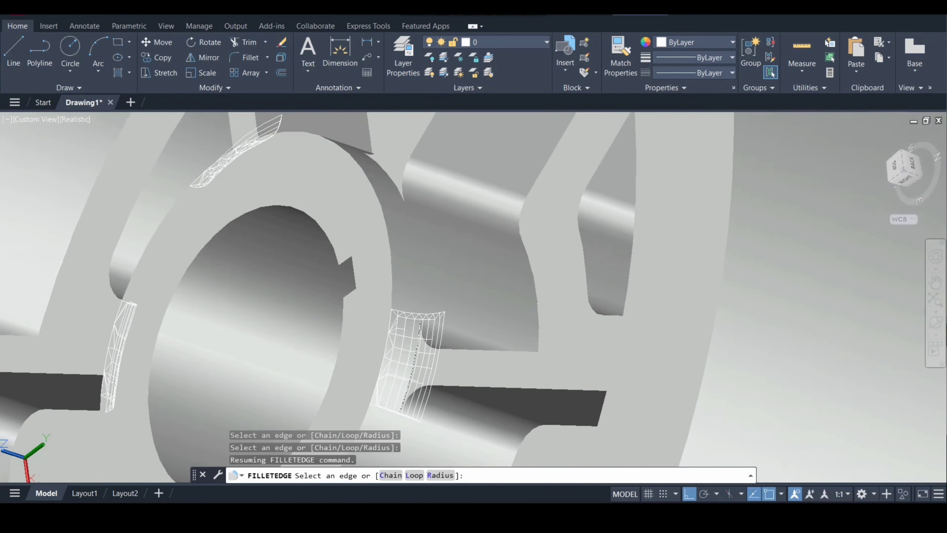
left_click(387, 176)
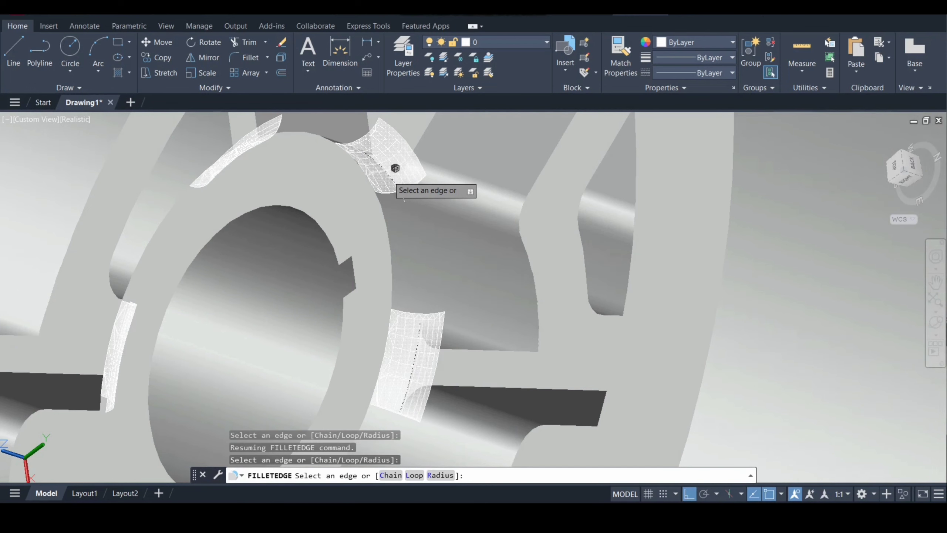
scroll(447, 214, "down", 5)
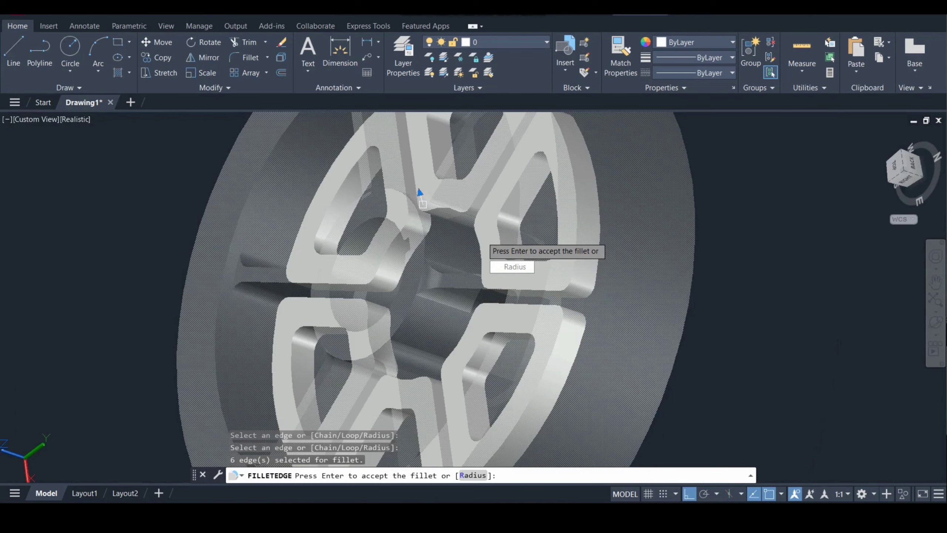
key("Return")
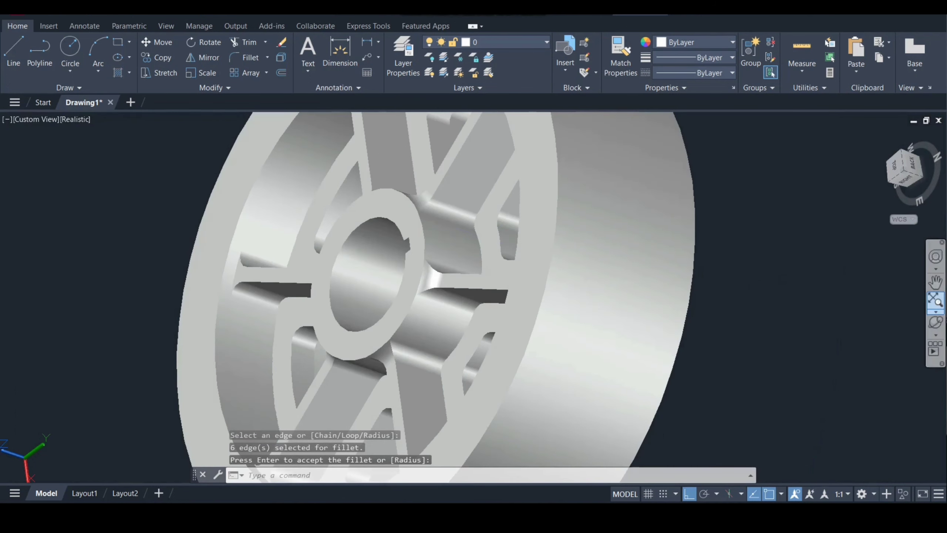
- Start another edge fillet with the same radius of 5 and select the edges where two neighbouring spokes meet the rim
scroll(507, 291, "down", 3)
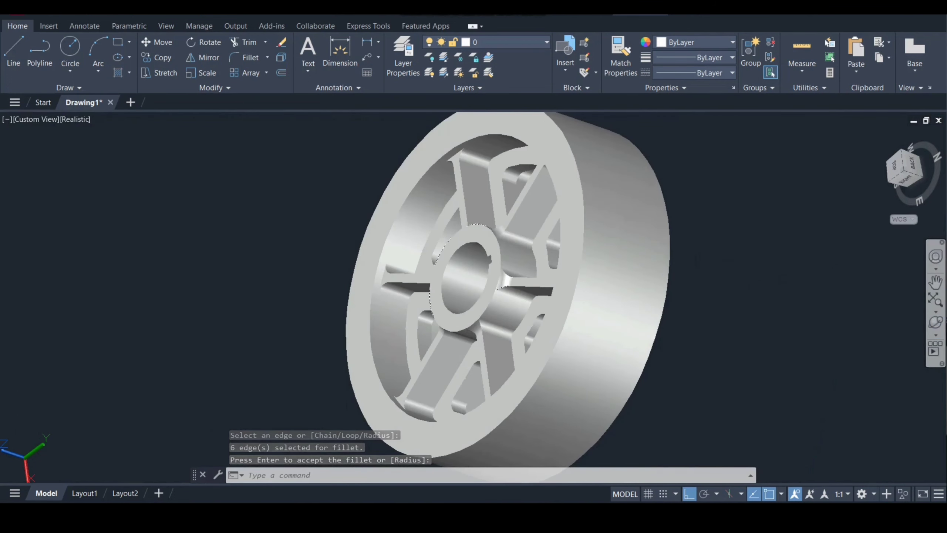
left_click(935, 321)
mouse_move(508, 292)
left_mouse_down()
mouse_move(508, 355)
mouse_move(508, 310)
mouse_move(485, 283)
mouse_move(510, 293)
left_mouse_up()
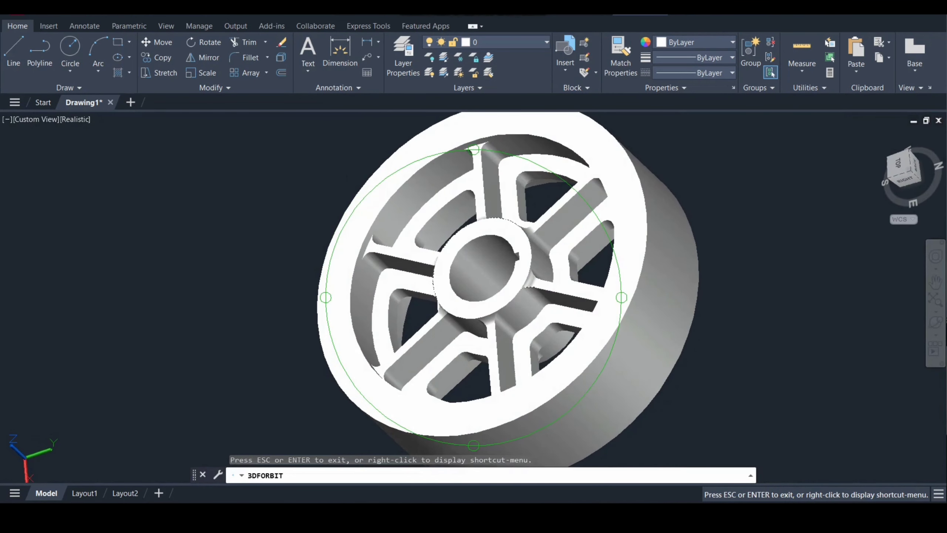
key("Escape")
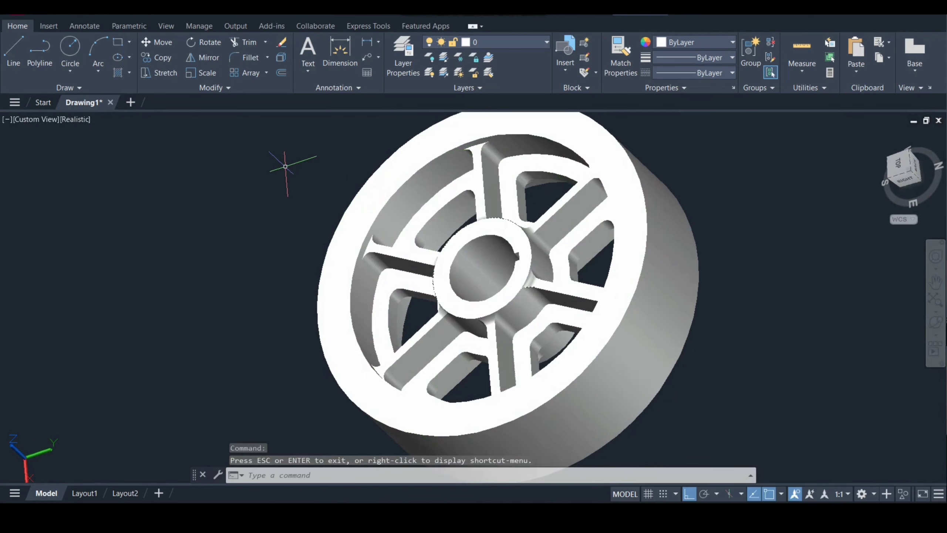
key("ctrl+a")
key("Escape")
scroll(130, 187, "up", 3)
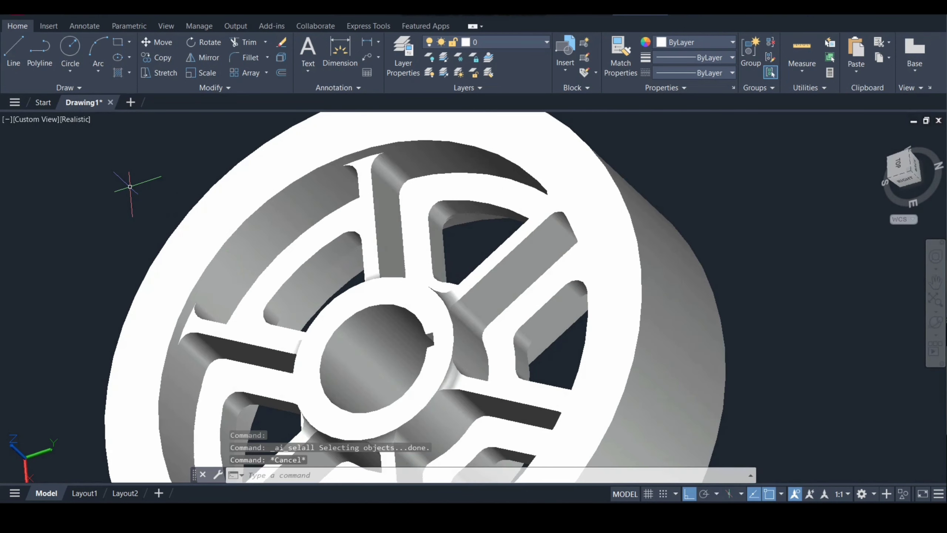
type("filletedge")
key("Return")
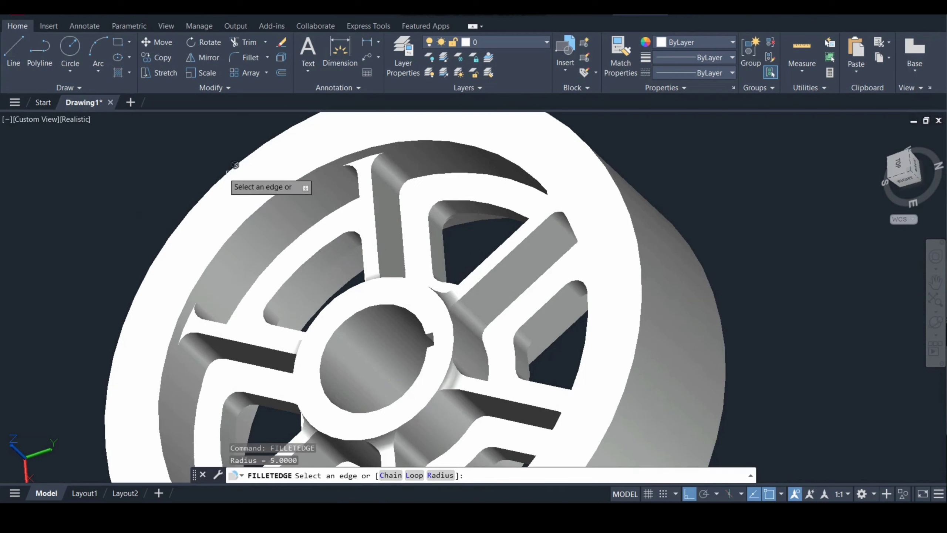
left_click(373, 151)
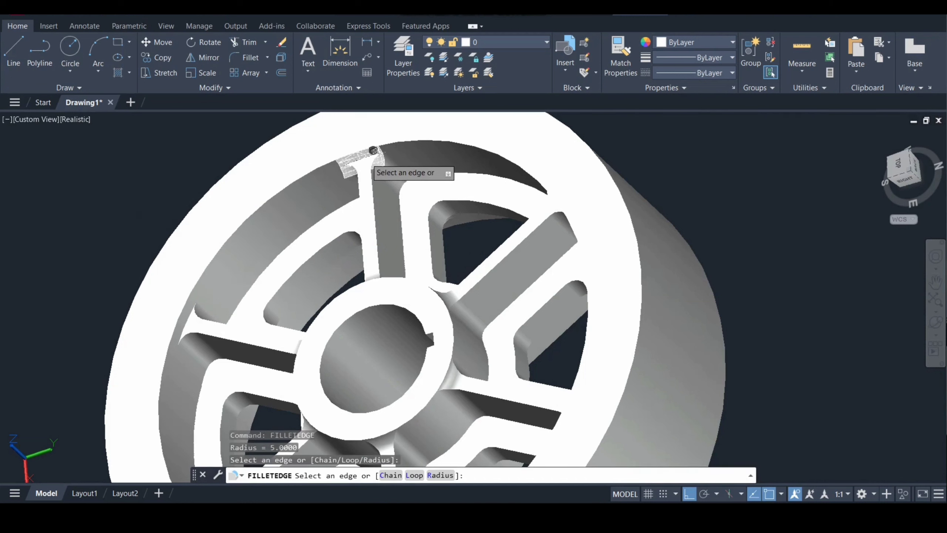
left_click(193, 315)
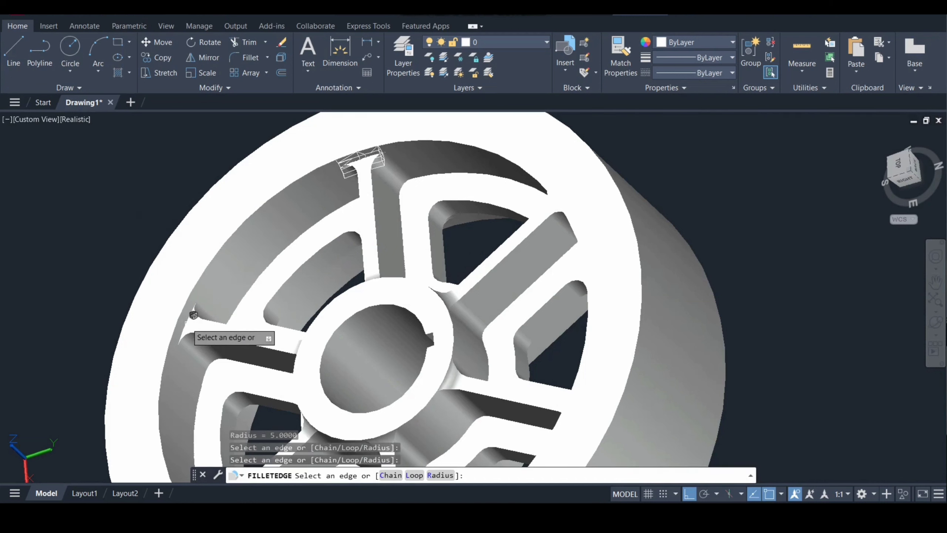
scroll(195, 315, "up", 3)
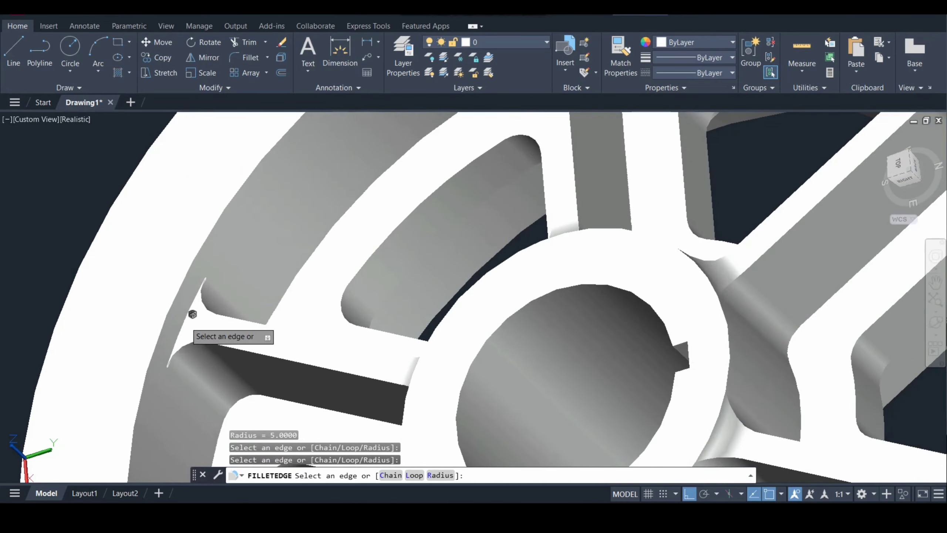
left_click(192, 314)
scroll(339, 295, "down", 3)
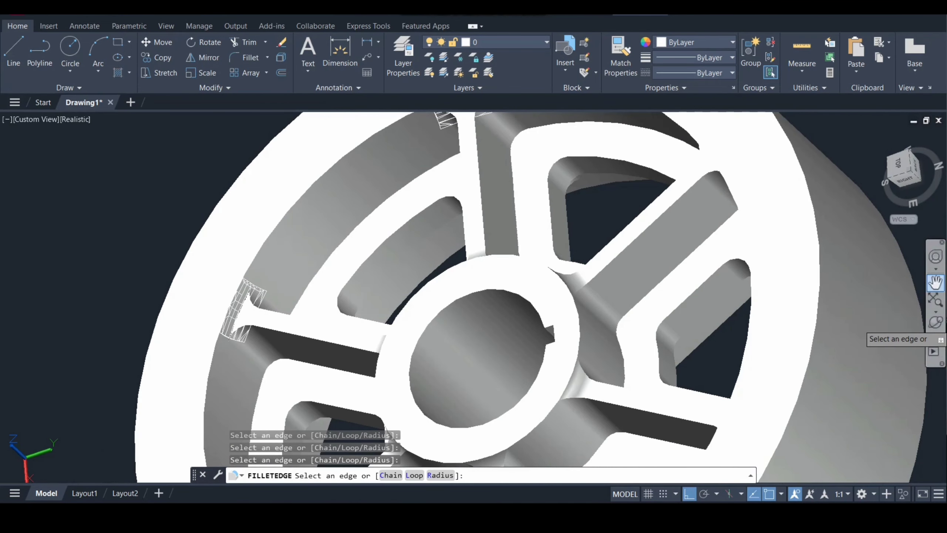
- Add the spoke-to-rim edges of two more spokes to the fillet selection
left_click(935, 282)
left_click_drag(581, 376, 596, 178)
key("Escape")
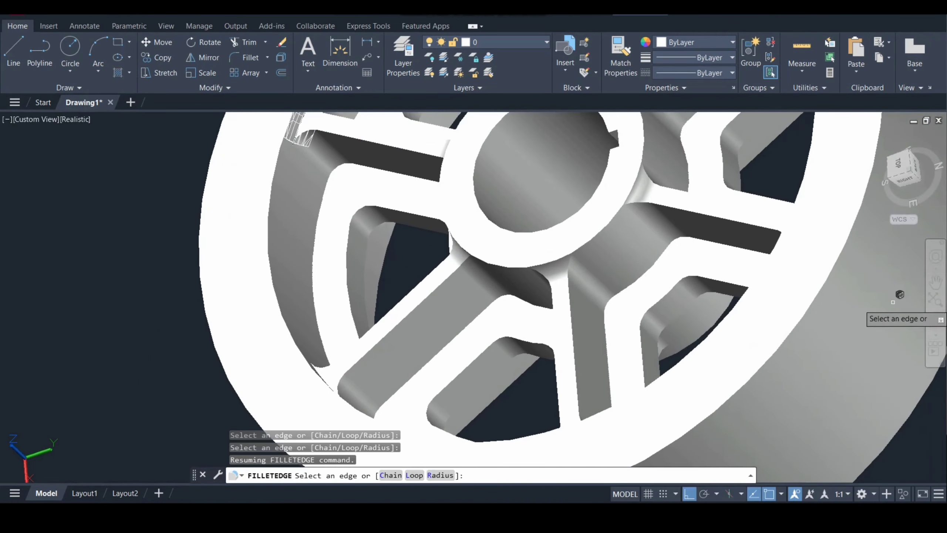
left_click(936, 322)
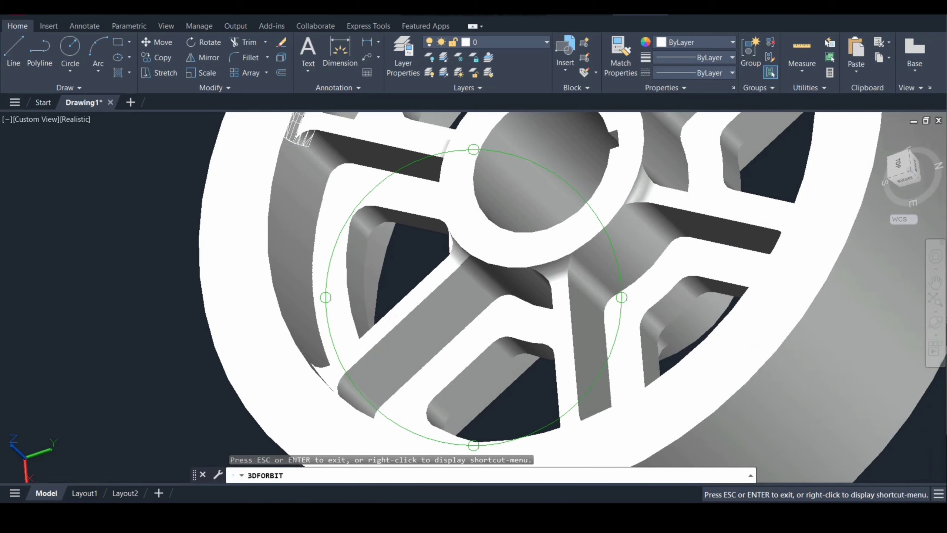
left_click_drag(485, 261, 625, 271)
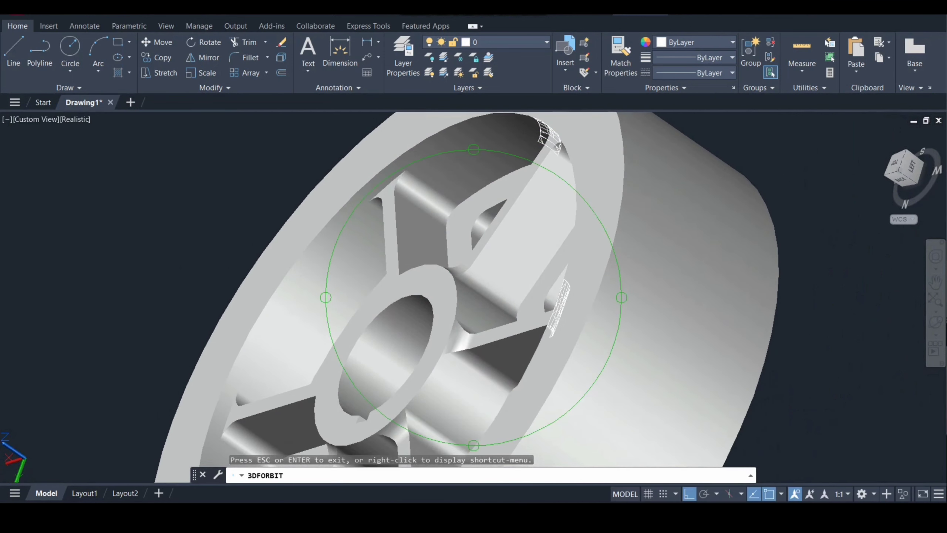
key("Escape")
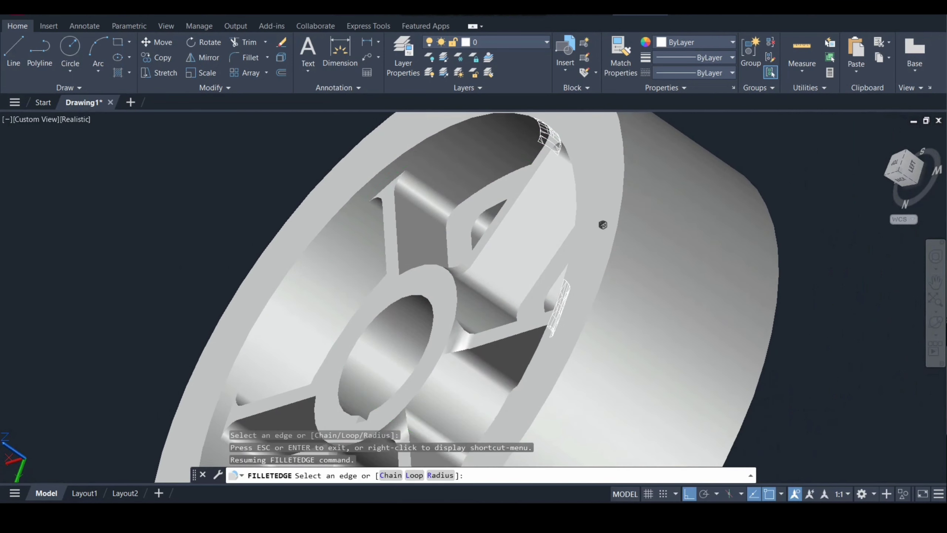
left_click(393, 179)
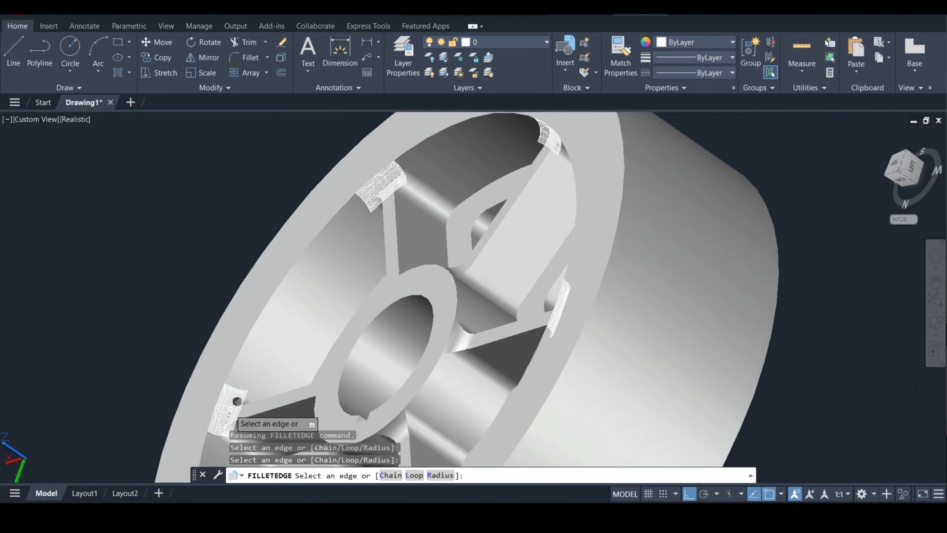
scroll(754, 280, "down", 2)
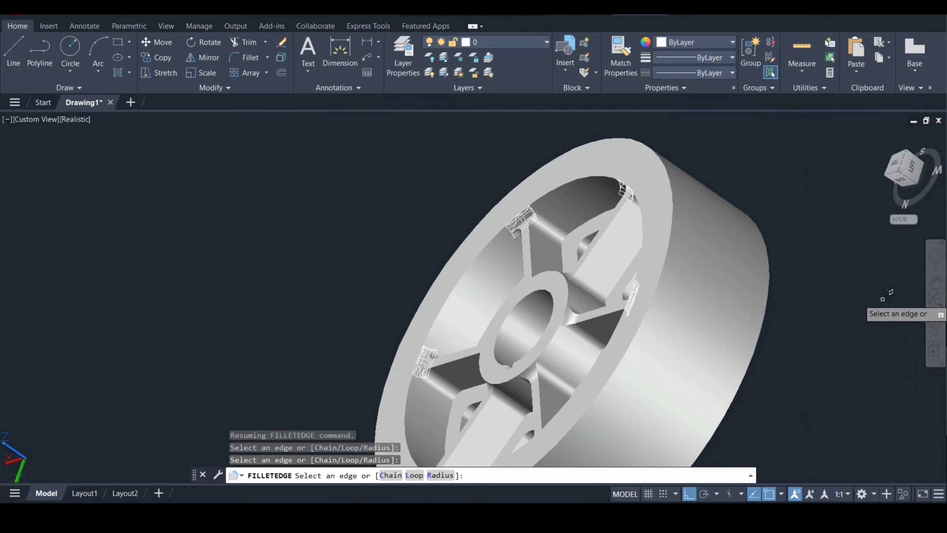
- Add the fifth spoke-to-rim edge, on a spoke not yet picked, to the fillet selection
left_click(936, 321)
left_click_drag(582, 366, 600, 312)
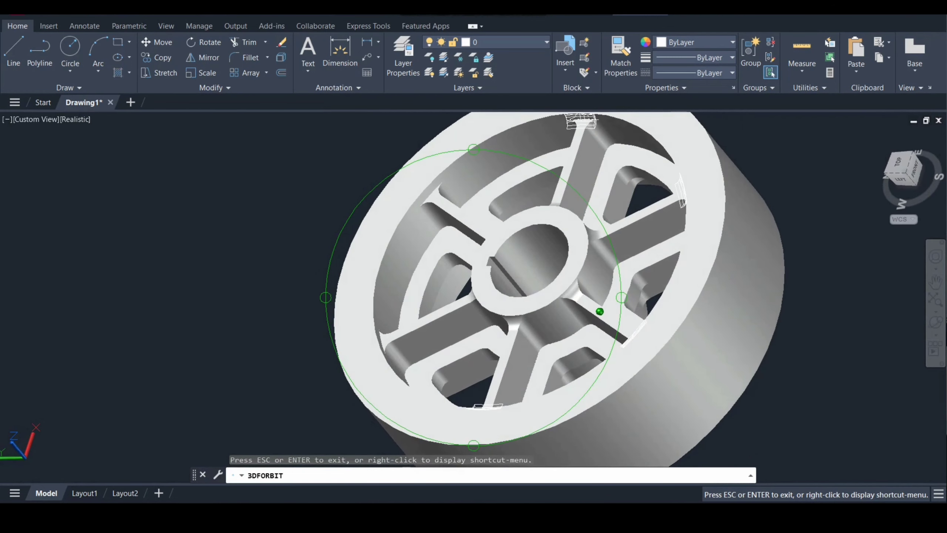
key("Escape")
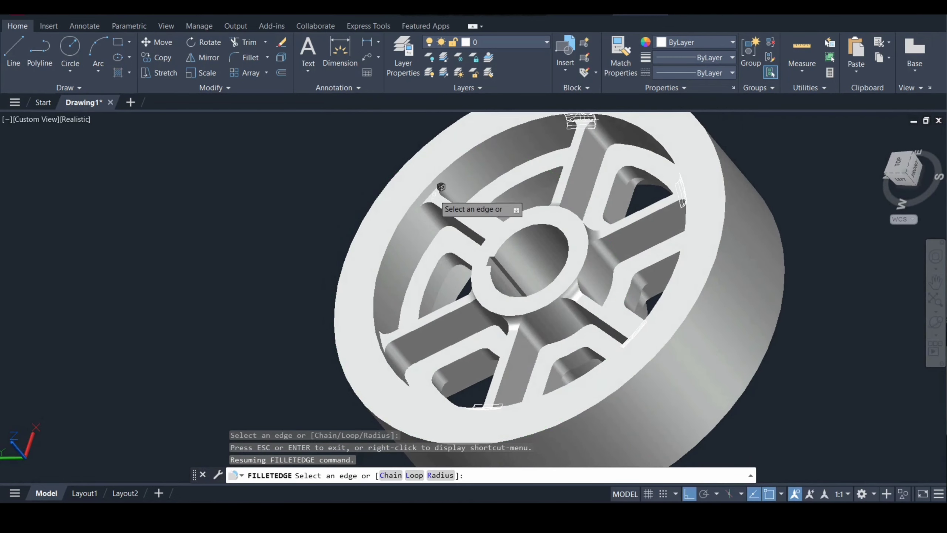
scroll(439, 186, "up", 2)
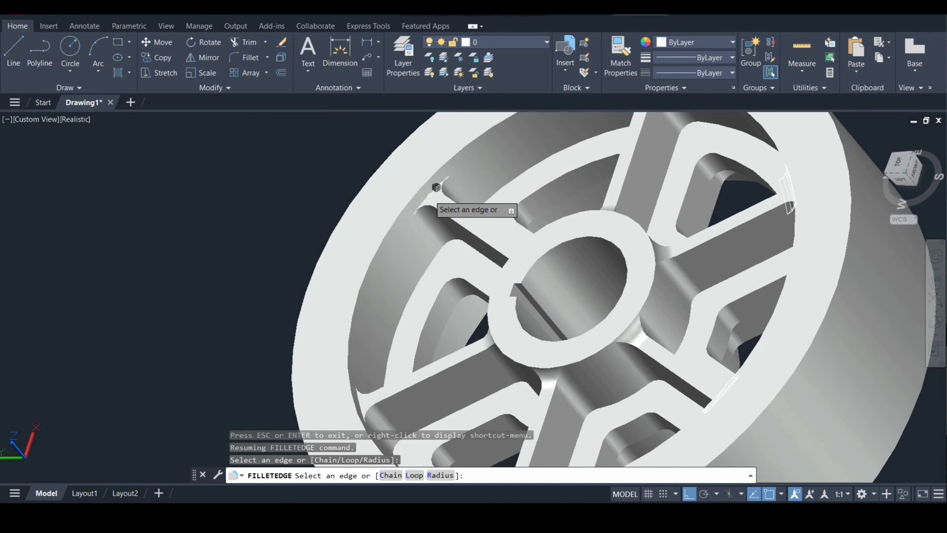
scroll(436, 186, "up", 3)
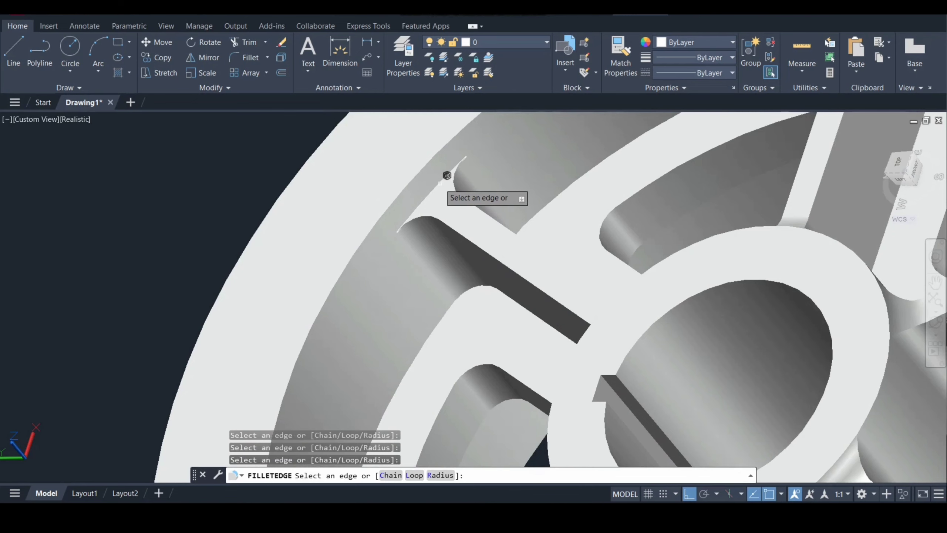
left_click(440, 183)
scroll(439, 206, "down", 2)
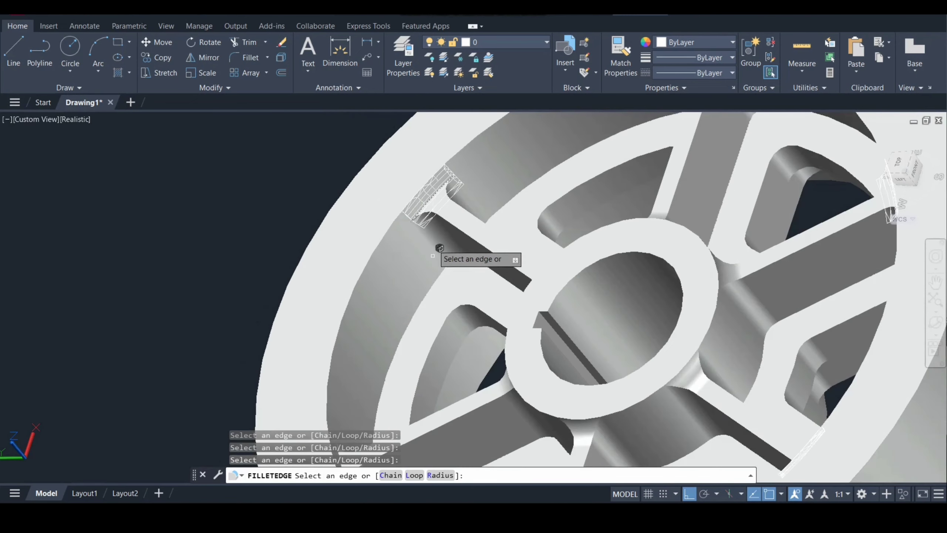
- Select the sixth spoke-to-rim edge and apply the fillet to all six edges
middle_click_drag(434, 271, 432, 144)
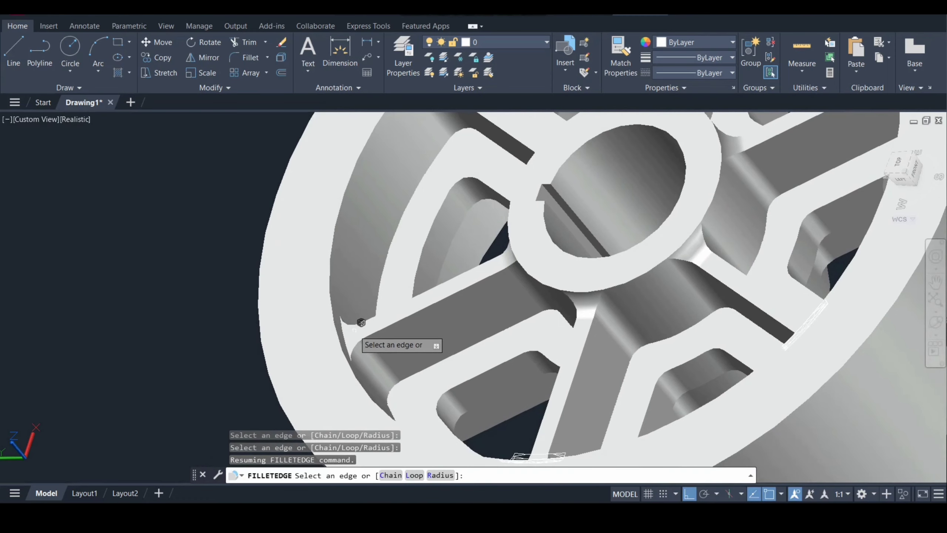
left_click(342, 333)
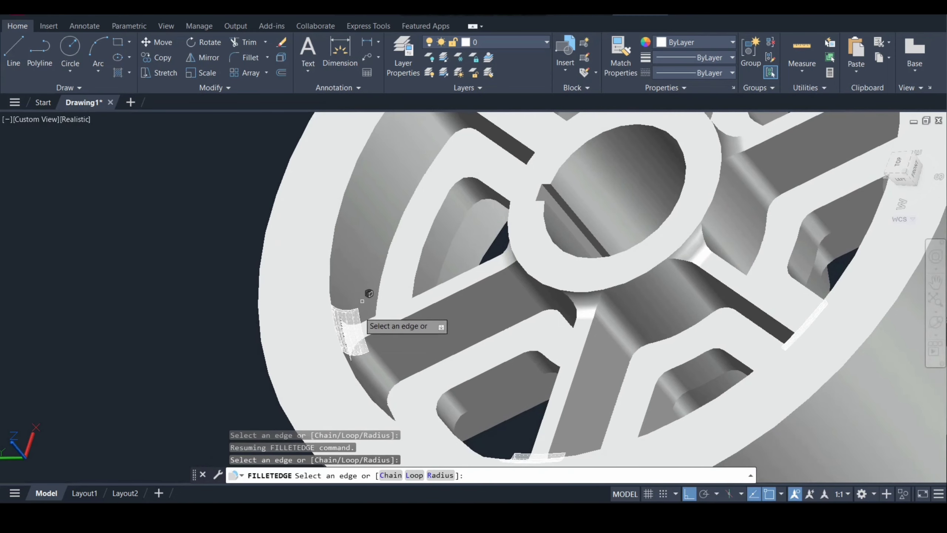
key("Return")
scroll(208, 271, "down", 3)
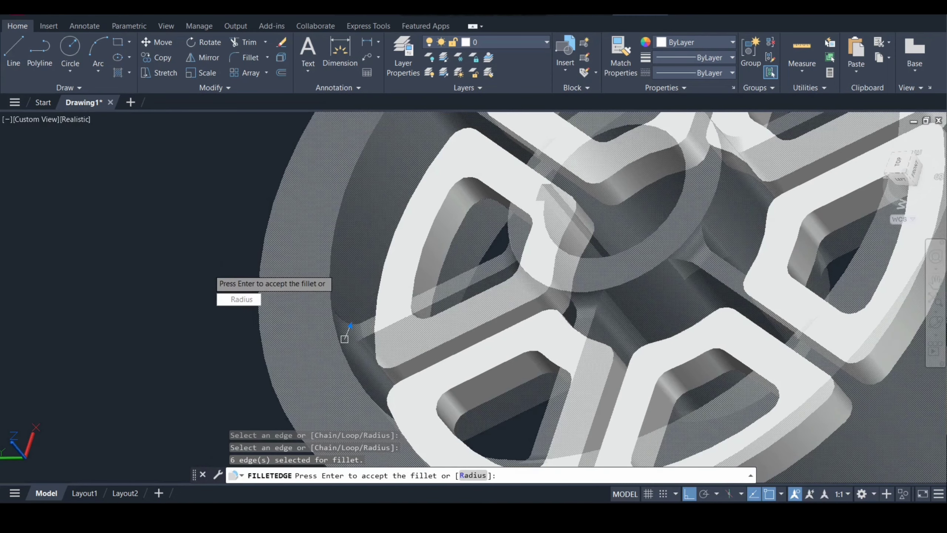
key("Return")
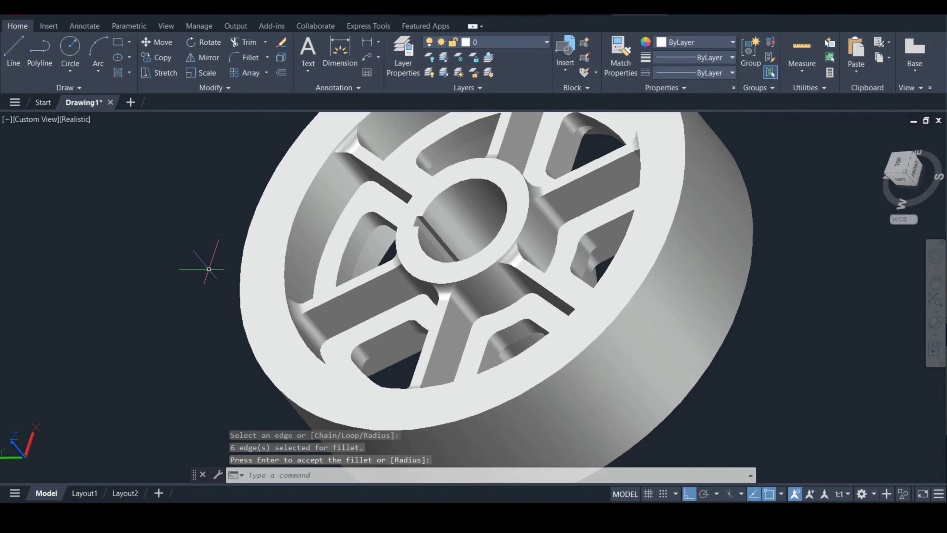
- Start an edge fillet with radius 5 on the wheel's opposite face and select the spoke-to-hub edges of three neighbouring spokes
scroll(209, 269, "down", 2)
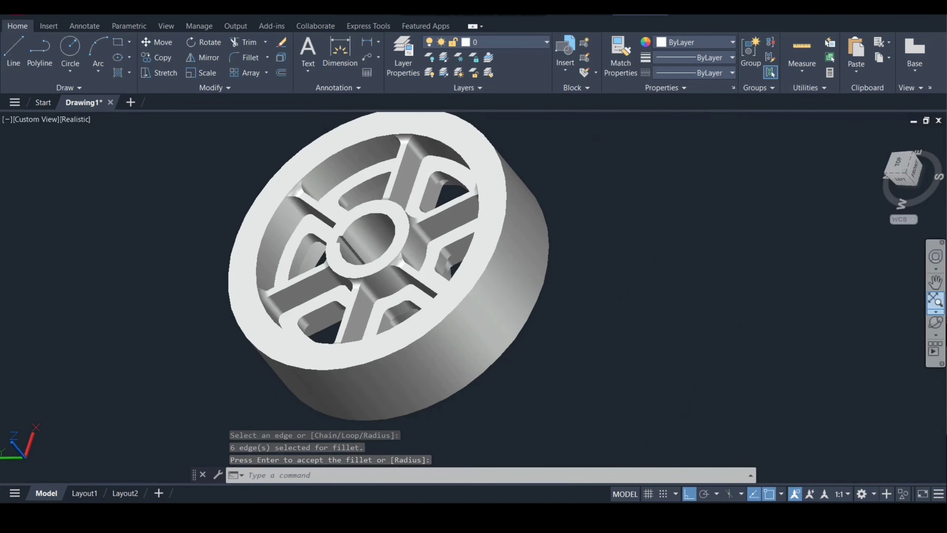
left_click(935, 282)
left_click_drag(427, 260, 547, 286)
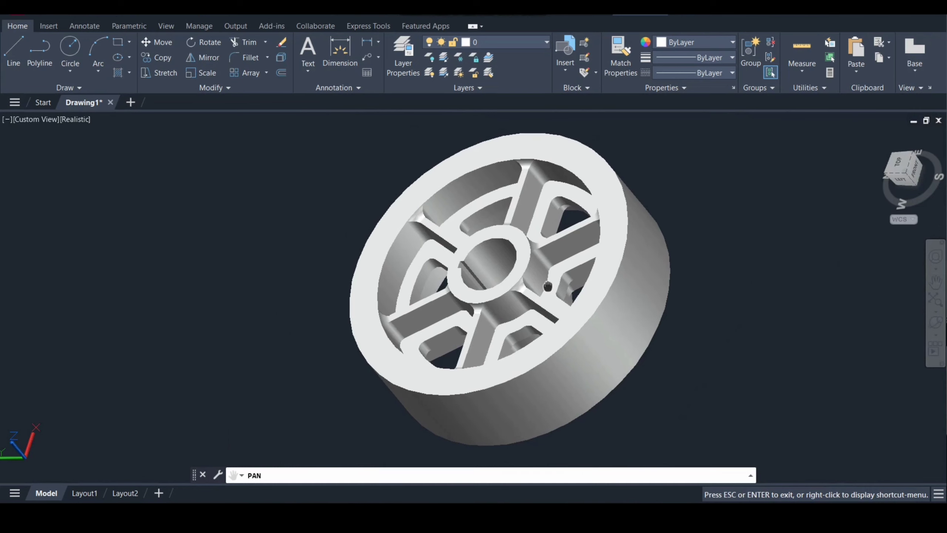
key("Escape")
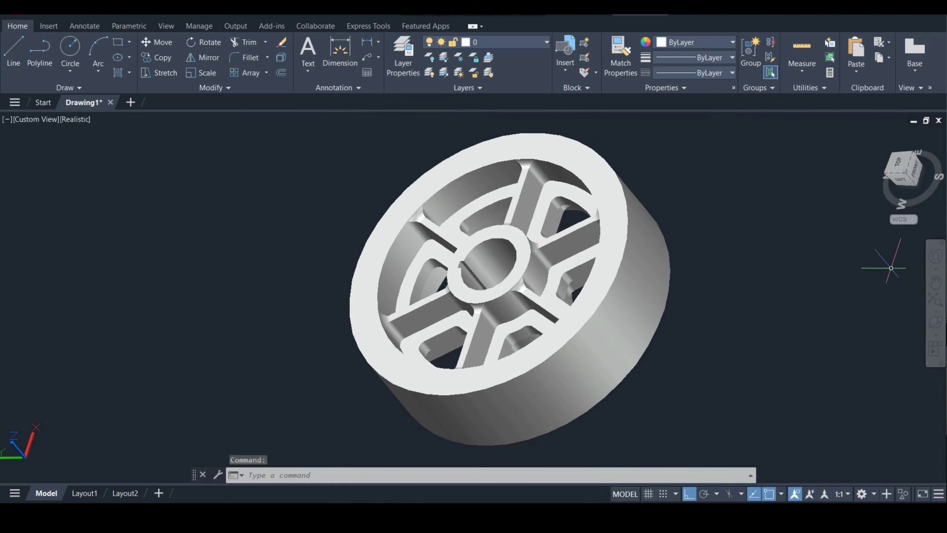
left_click(935, 322)
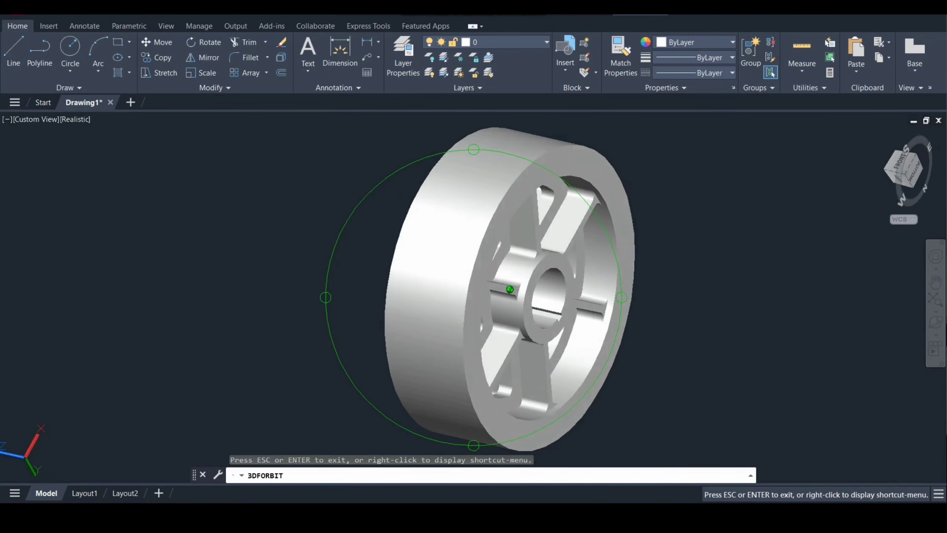
key("Escape")
scroll(215, 266, "up", 5)
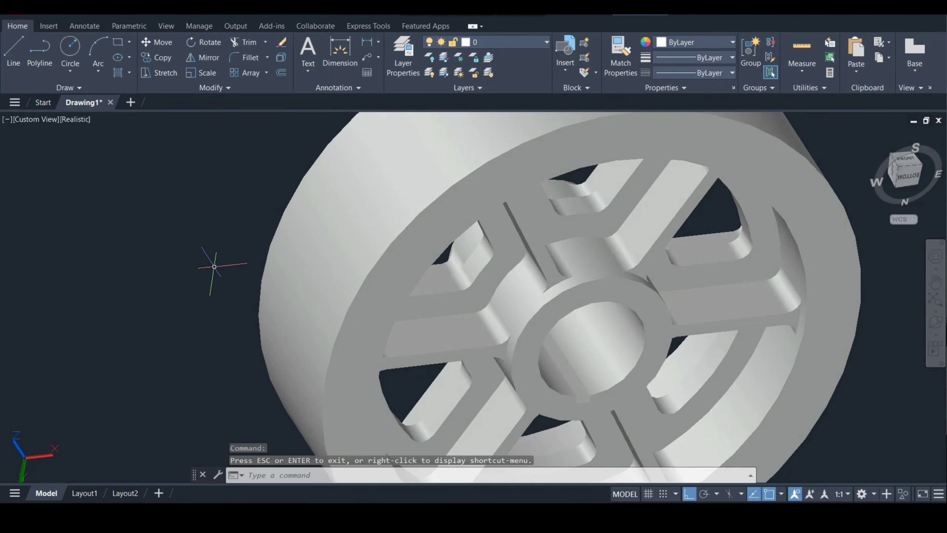
type("filletedge")
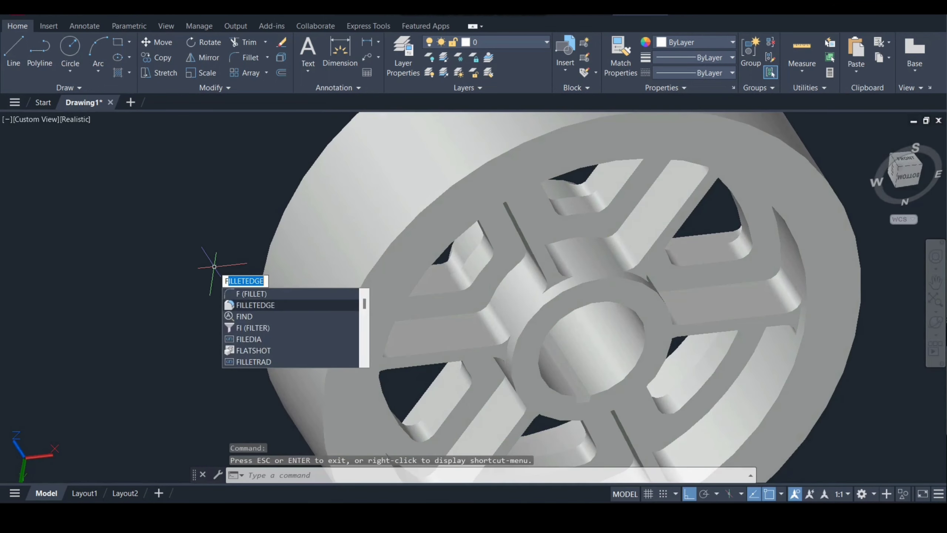
key("Return")
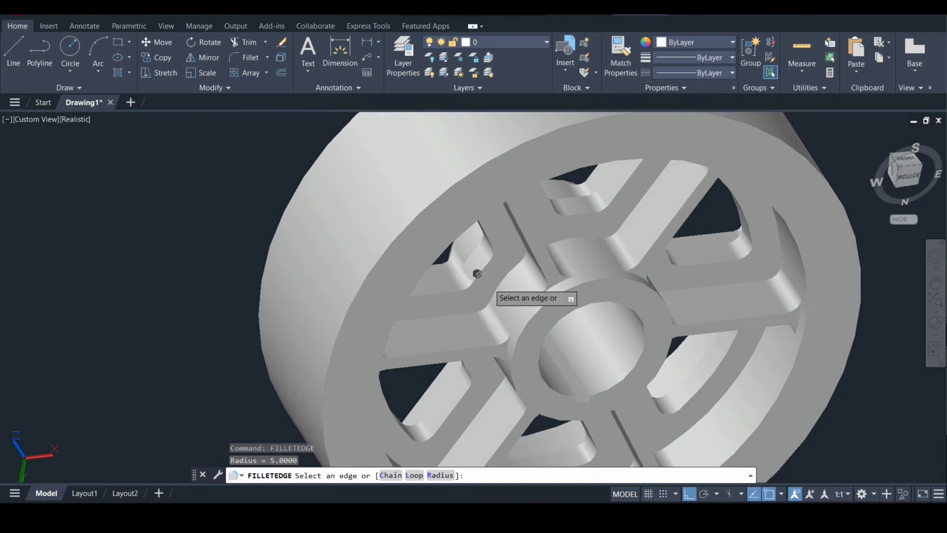
left_click(506, 349)
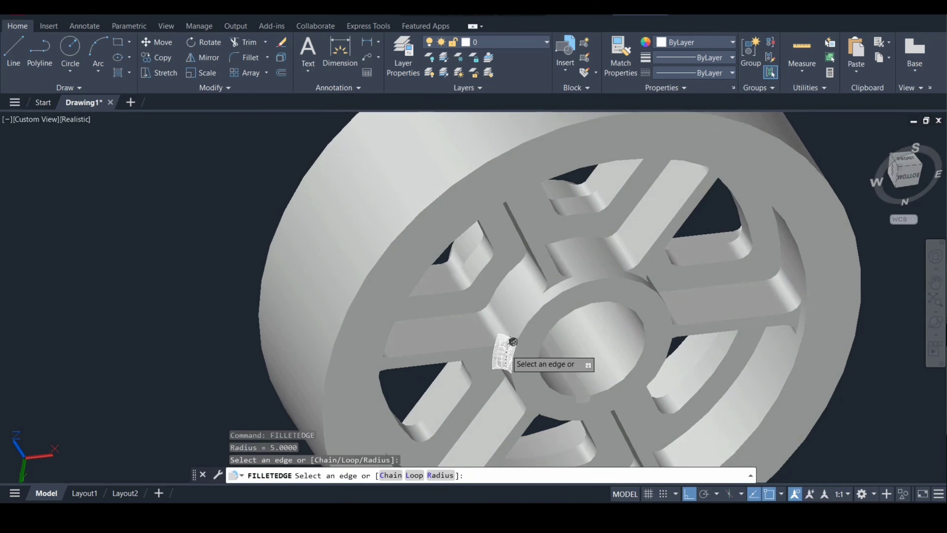
left_click(556, 285)
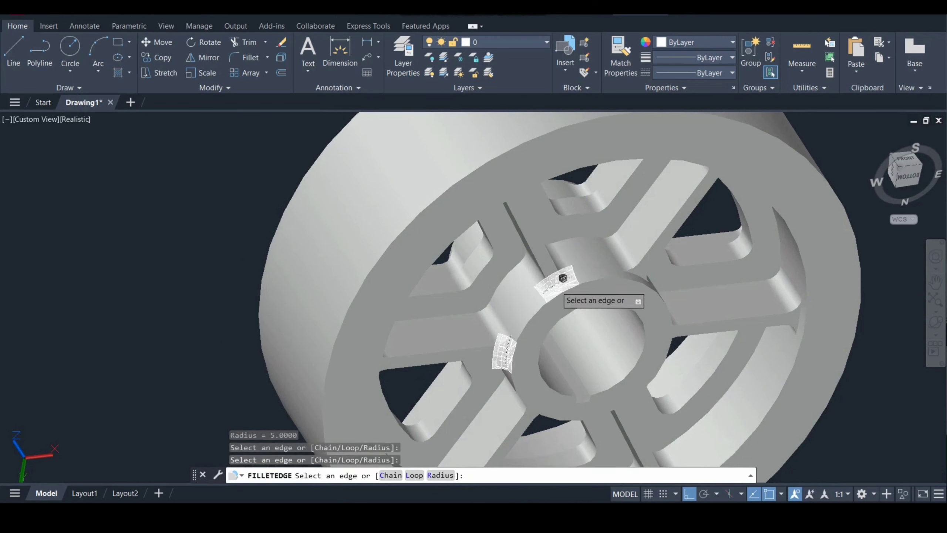
left_click(643, 277)
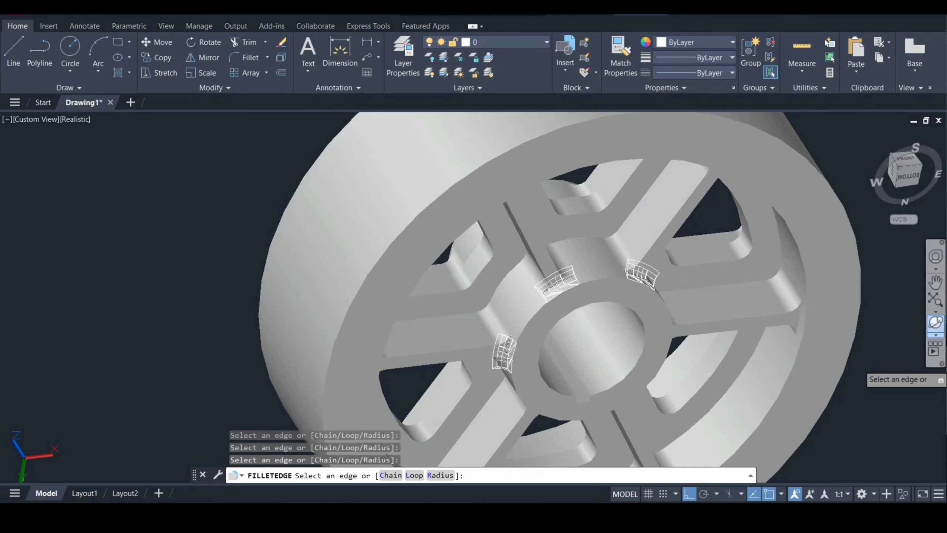
- Add the remaining three spoke-to-hub edges on this face to the selection and apply the fillet to all six
left_click(935, 323)
left_click_drag(559, 301, 558, 300)
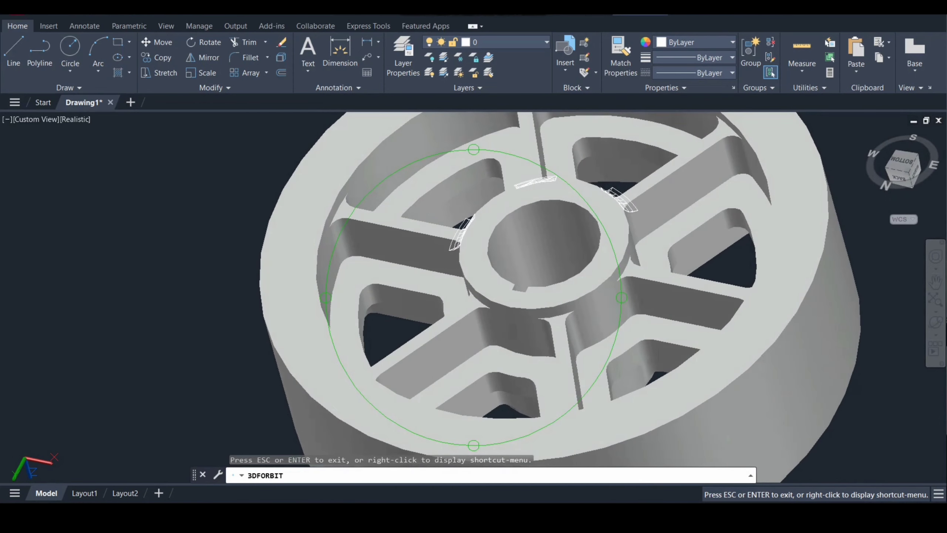
key("Escape")
scroll(485, 296, "up", 4)
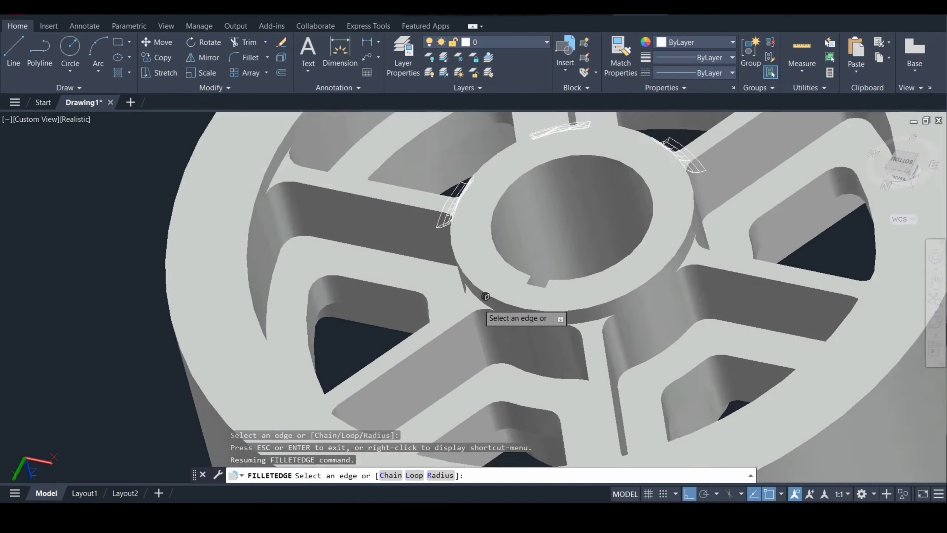
left_click(488, 290)
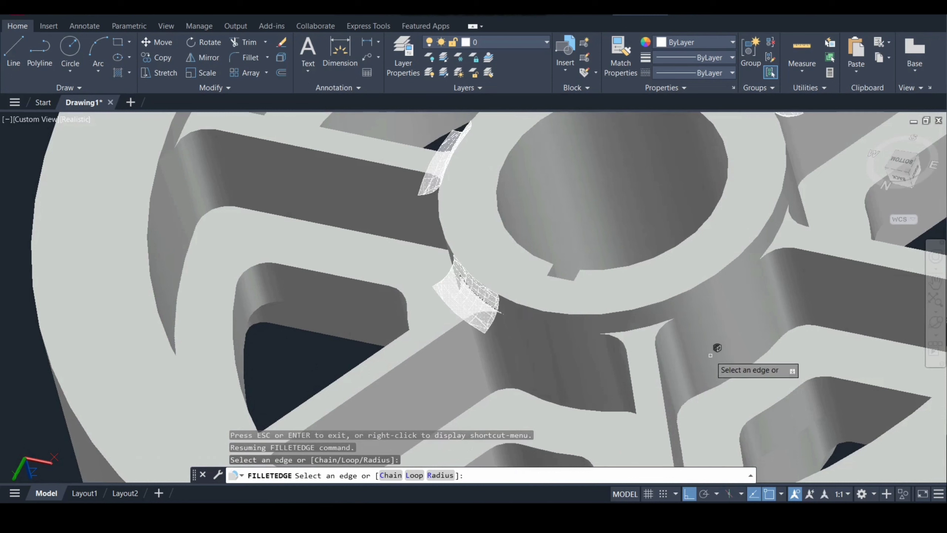
left_click(642, 326)
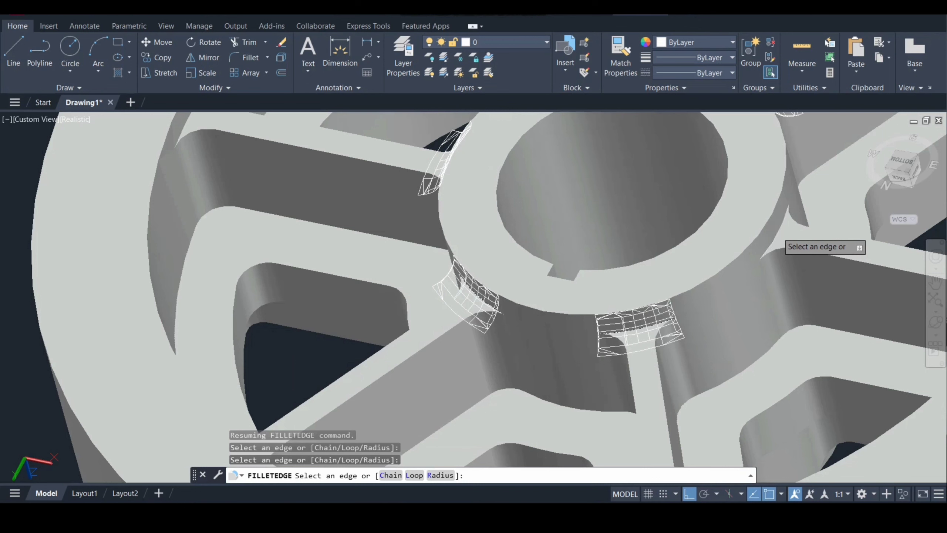
key("Return")
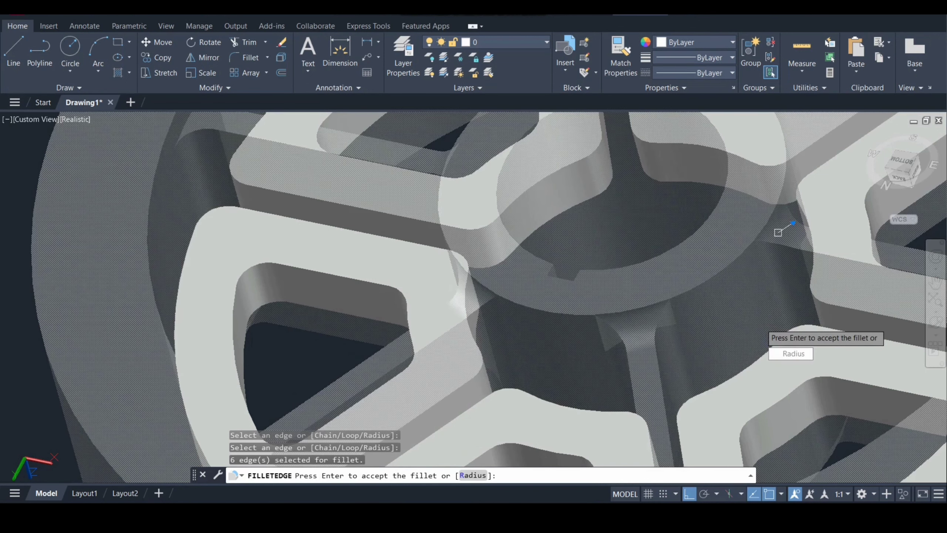
scroll(778, 232, "down", 2)
key("Return")
scroll(761, 324, "down", 2)
middle_click_drag(760, 325, 618, 391)
- Undo the stray selection of all objects and the last repeated edge-fillet command
key("Return")
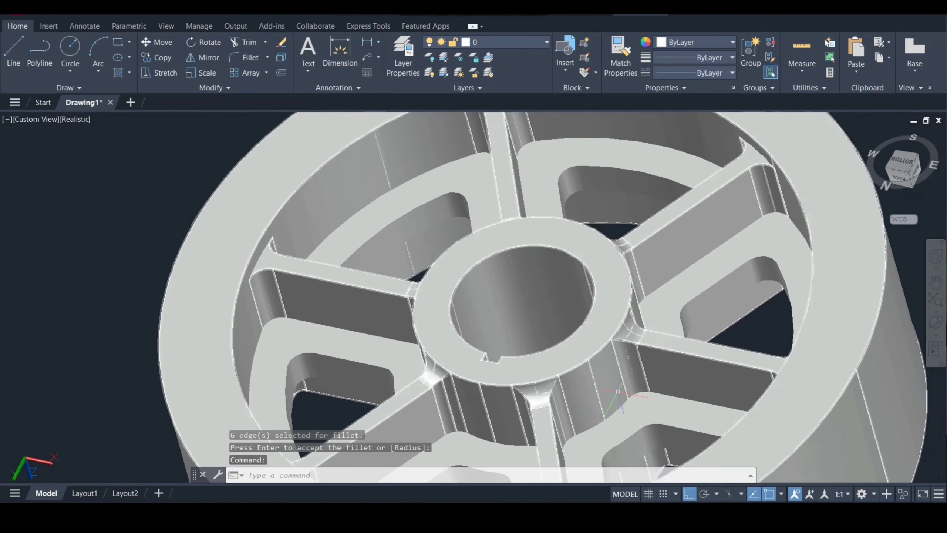
scroll(618, 391, "down", 3)
key("ctrl+z")
key("ctrl+z")
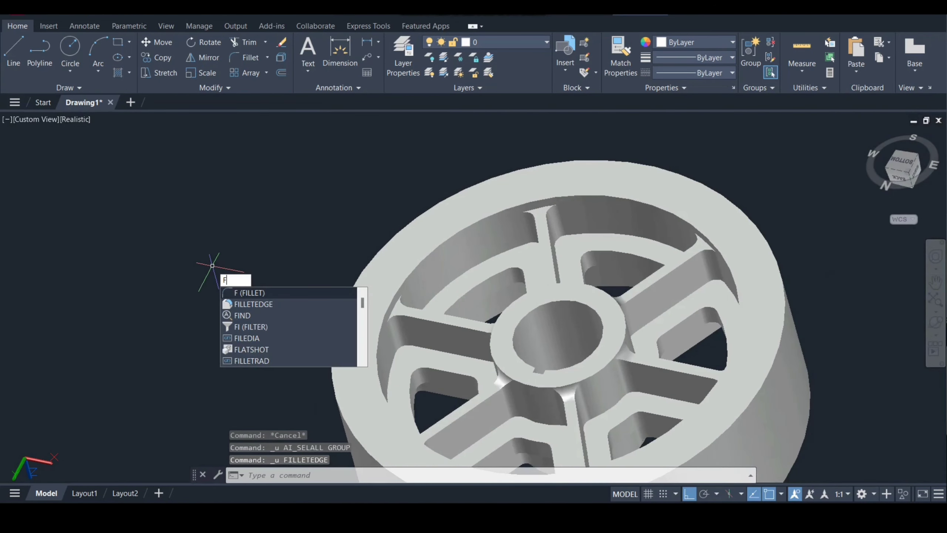
key("Down")
key("Return")
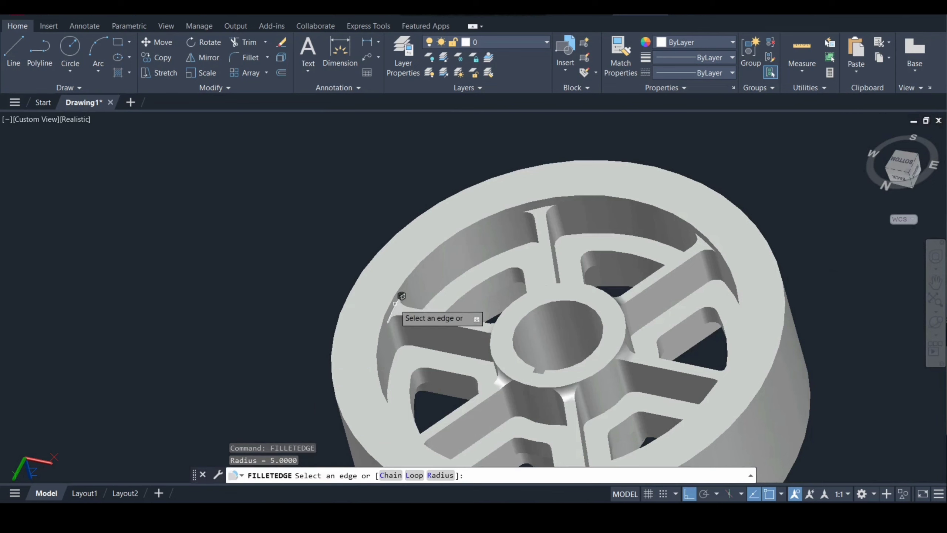
left_click(396, 303)
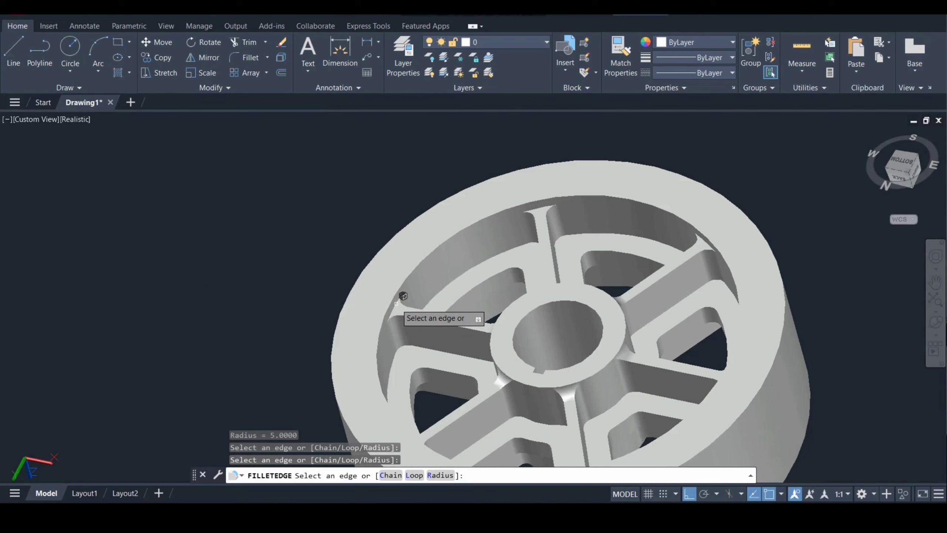
key("Escape")
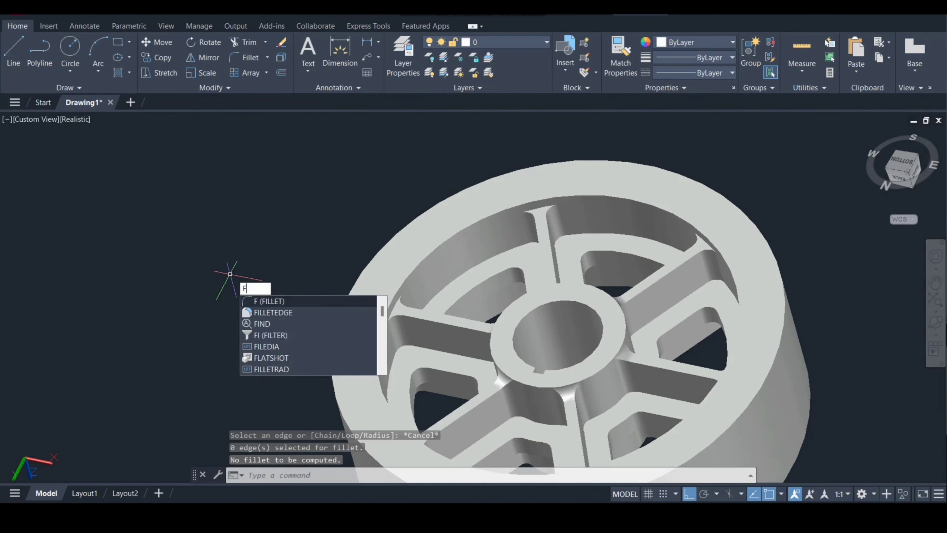
- Start an edge fillet with radius 5 and select the edges where two neighbouring spokes meet the rim on this face
key("Down")
key("Return")
scroll(512, 217, "up", 4)
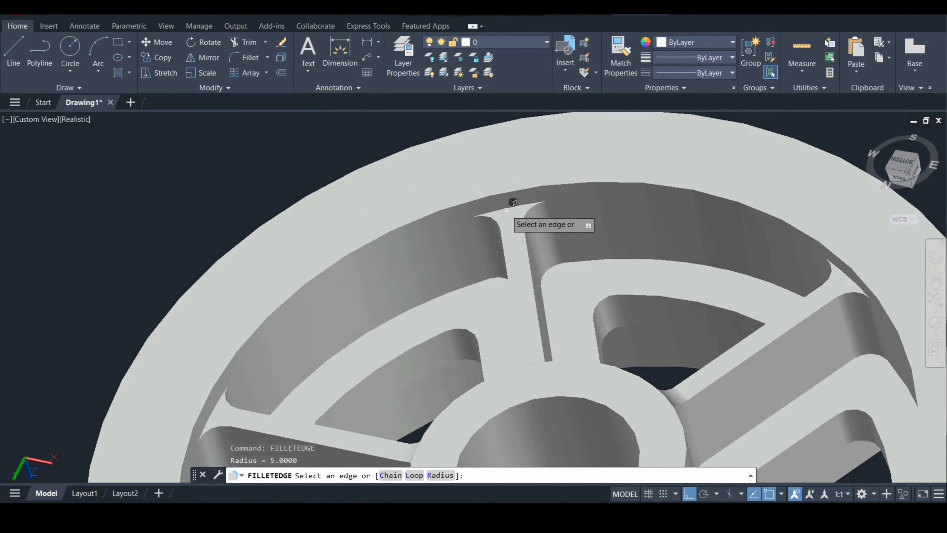
scroll(512, 202, "up", 3)
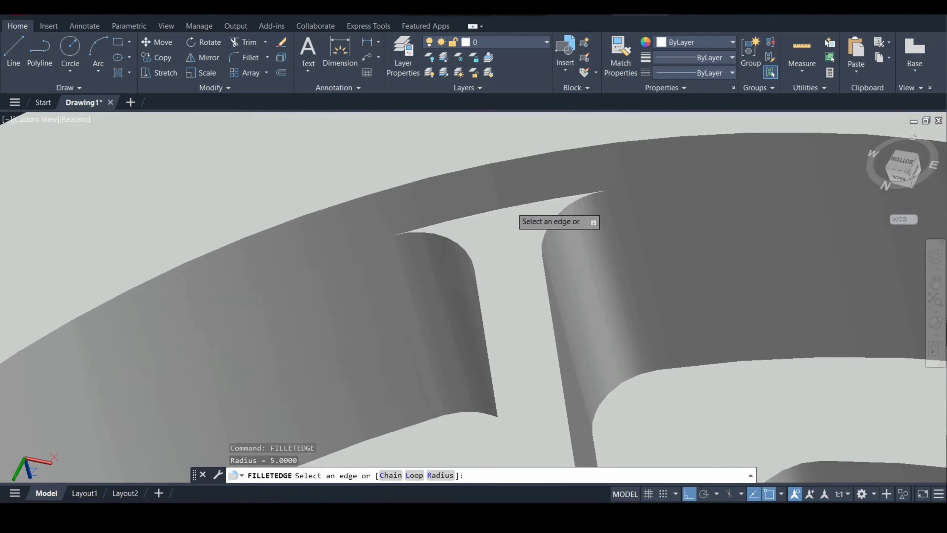
left_click(512, 207)
scroll(513, 214, "down", 2)
middle_click_drag(550, 269, 542, 132)
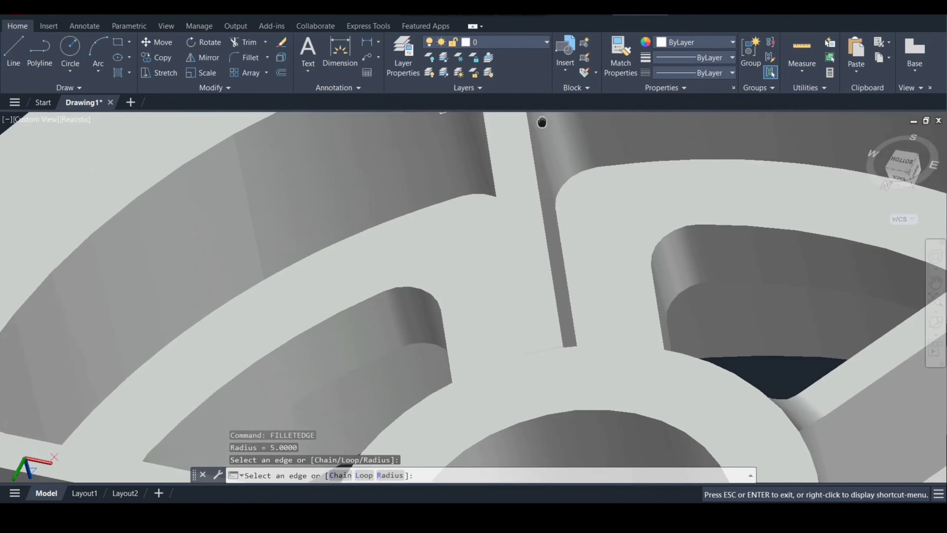
scroll(564, 206, "down", 4)
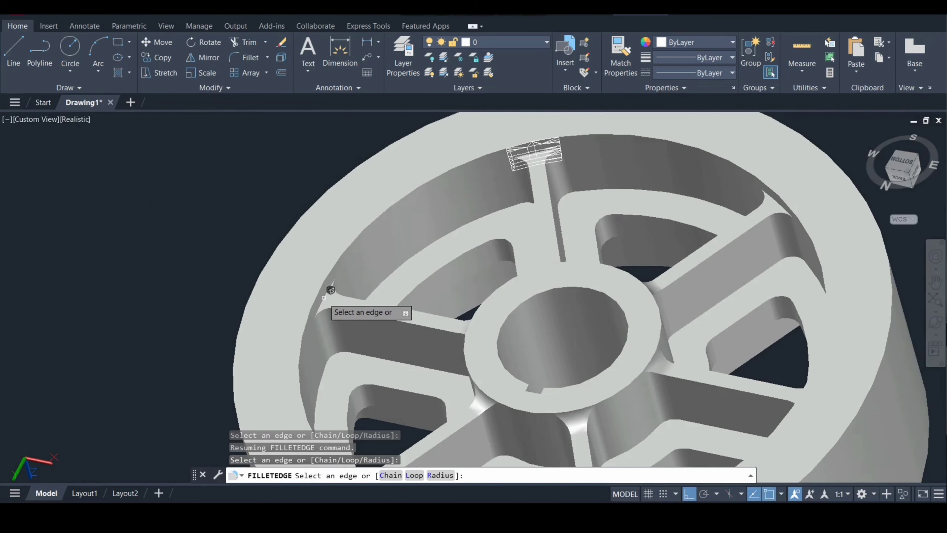
scroll(331, 290, "up", 4)
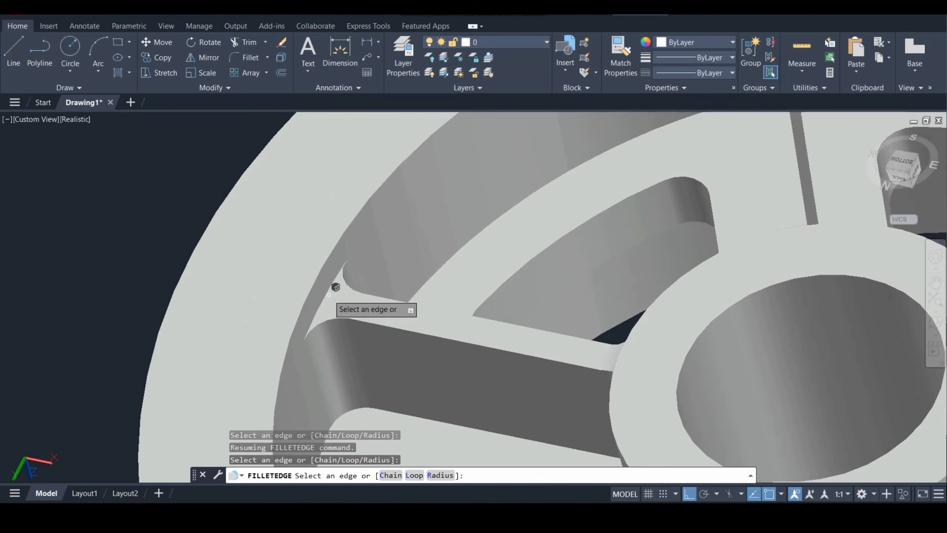
left_click(324, 296)
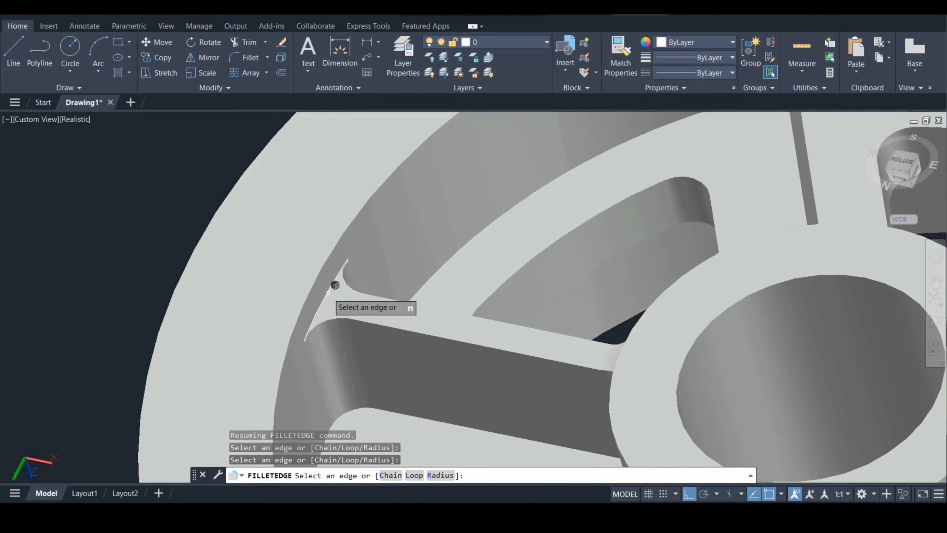
- Extend the edge-fillet selection to the spoke-to-rim edges of three neighbouring spokes on this face
left_click(327, 288)
scroll(564, 323, "down", 2)
middle_click_drag(802, 209, 529, 207)
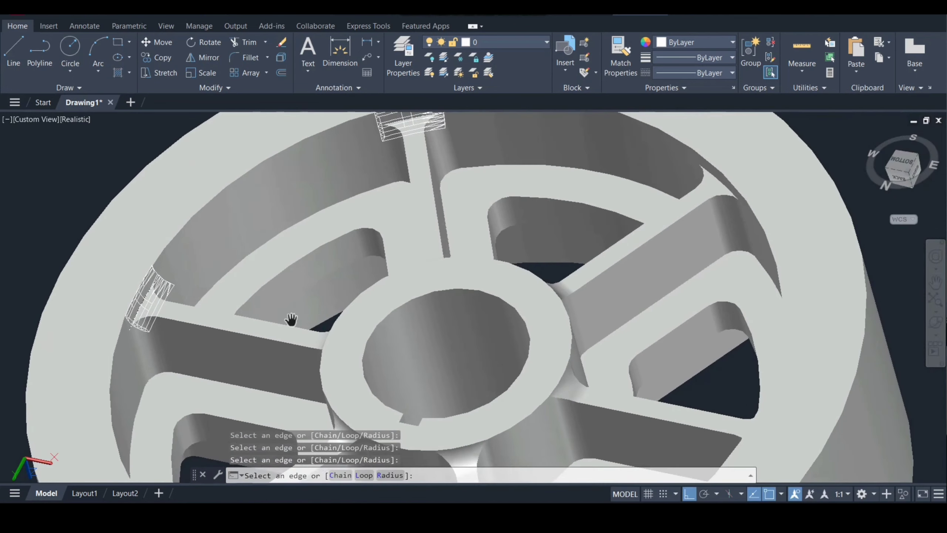
left_click(726, 187)
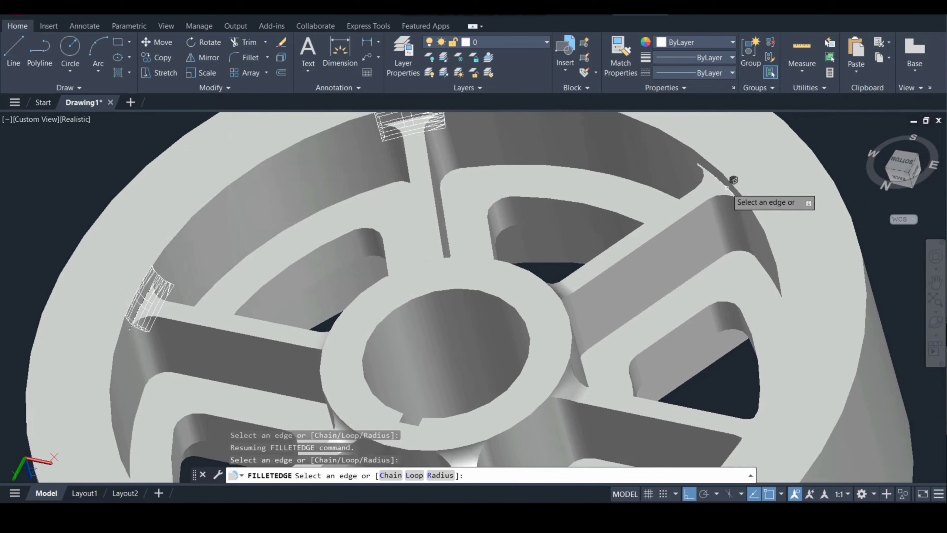
left_click(727, 187)
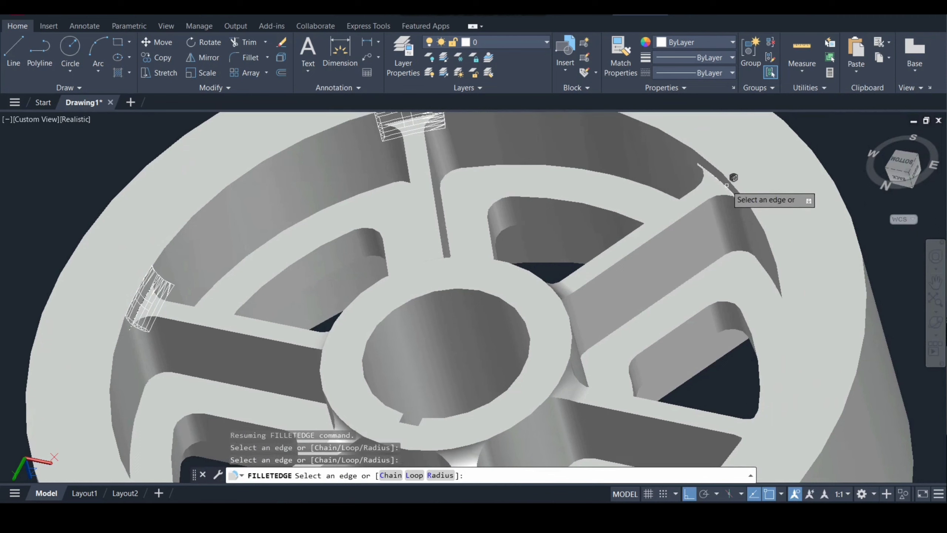
left_click(727, 187)
- Add the remaining three spoke-to-rim edges on this face to the selection and apply the radius 5 fillet to all six
scroll(682, 252, "down", 2)
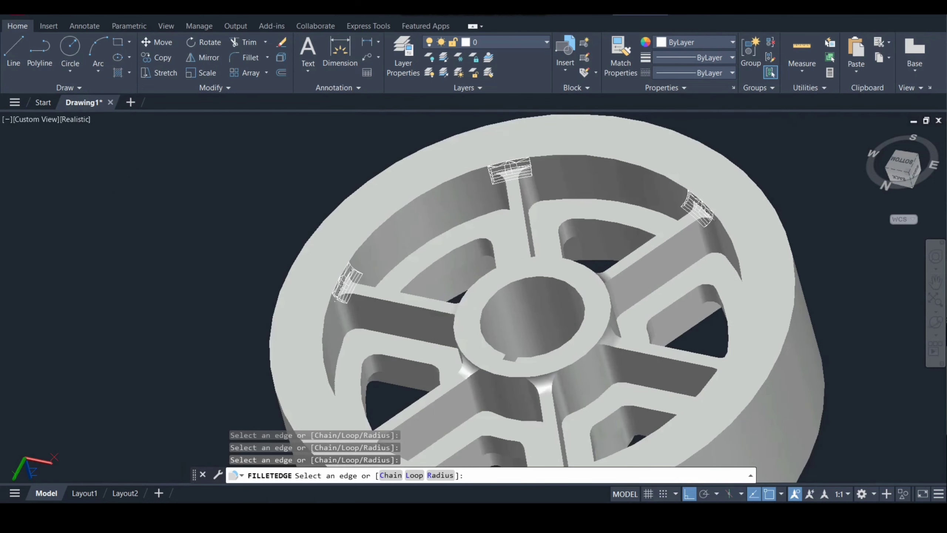
middle_click_drag(681, 267, 681, 190)
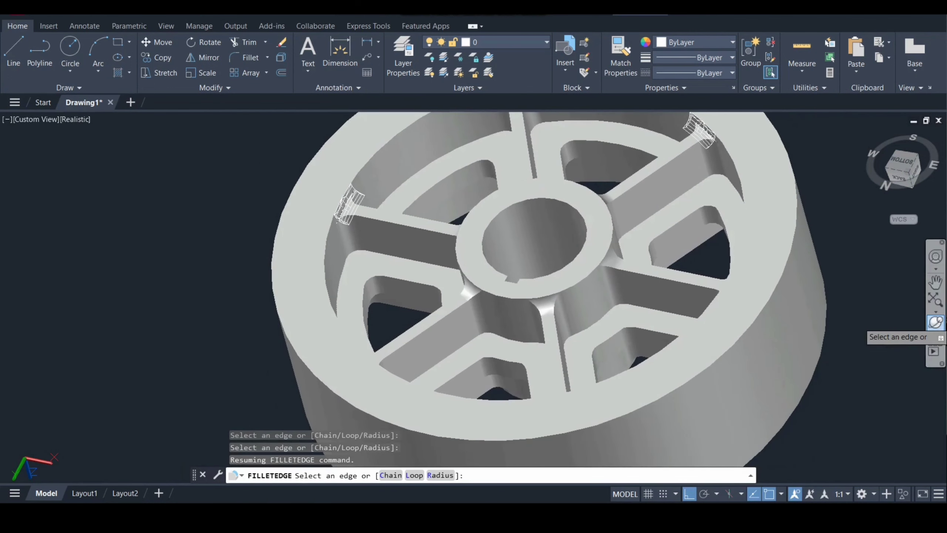
left_click(935, 321)
left_click_drag(615, 318, 526, 241)
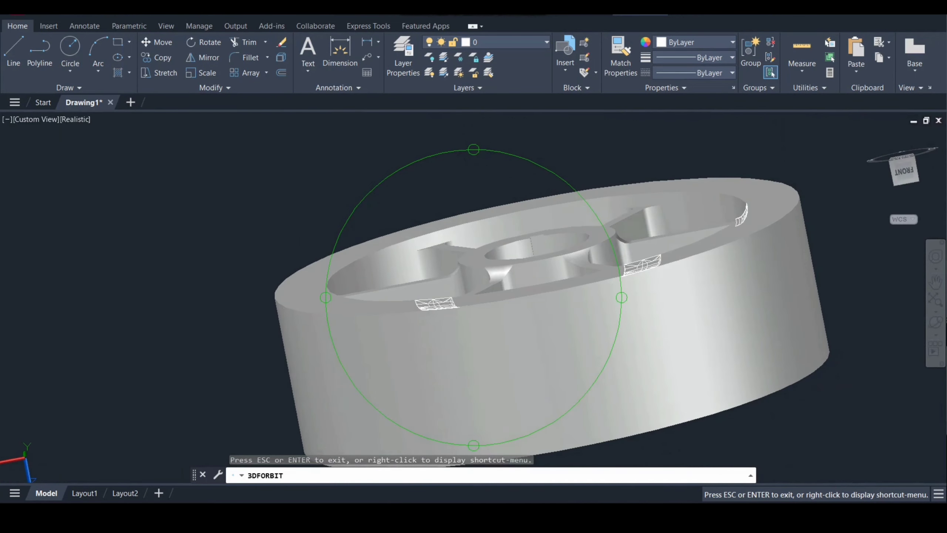
left_click_drag(671, 272, 675, 336)
left_click_drag(552, 261, 511, 324)
key("Escape")
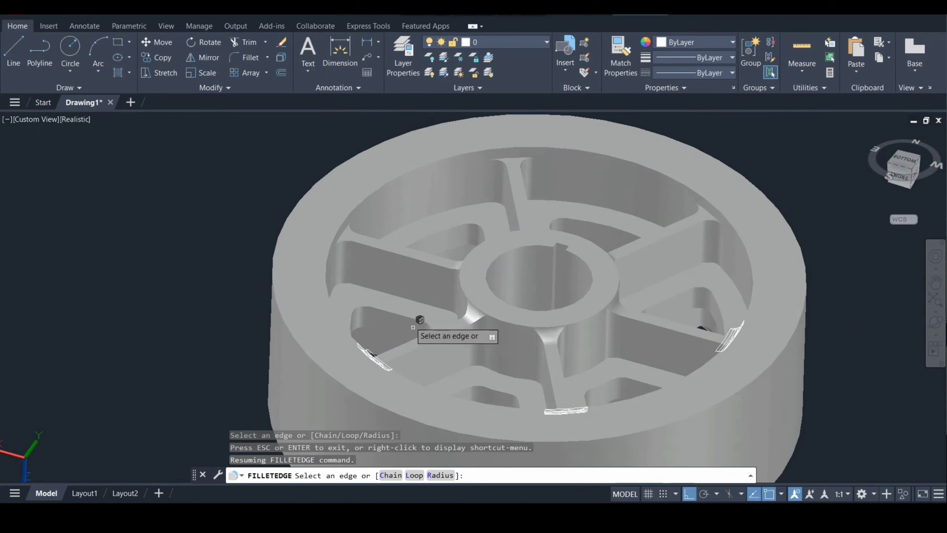
left_click(348, 224)
left_click(515, 158)
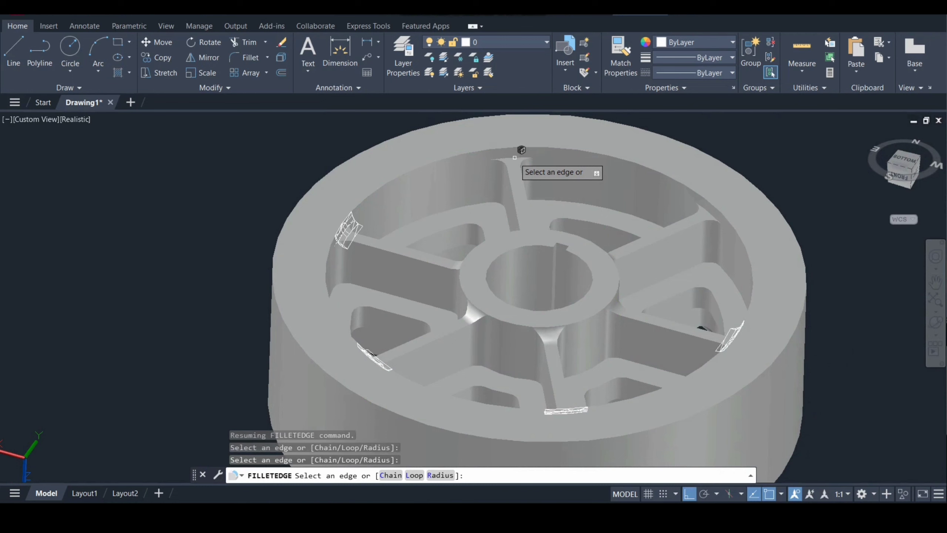
left_click(522, 148)
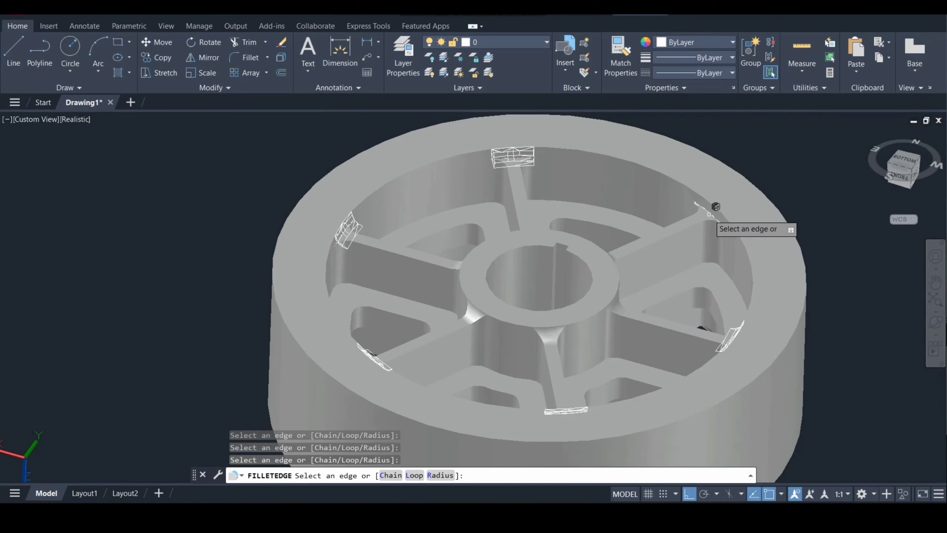
scroll(709, 215, "up", 3)
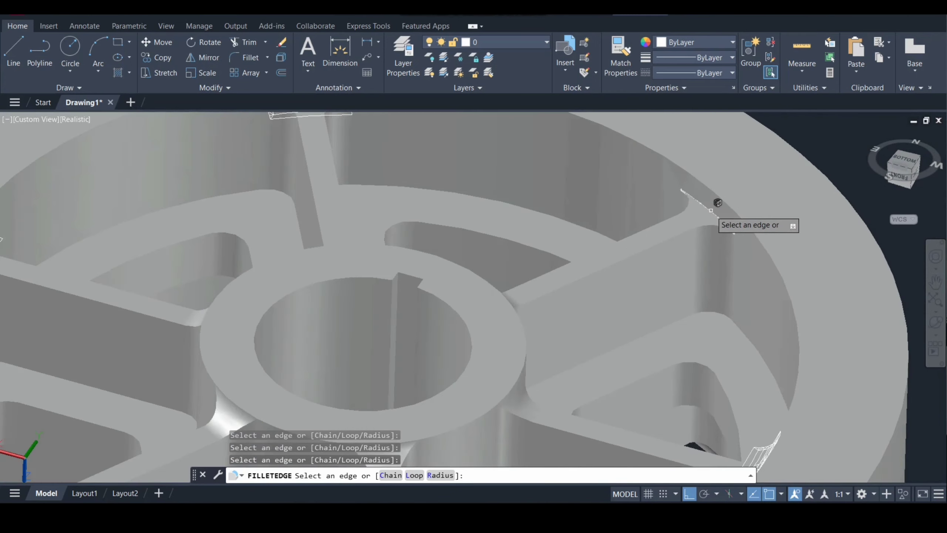
left_click(709, 212)
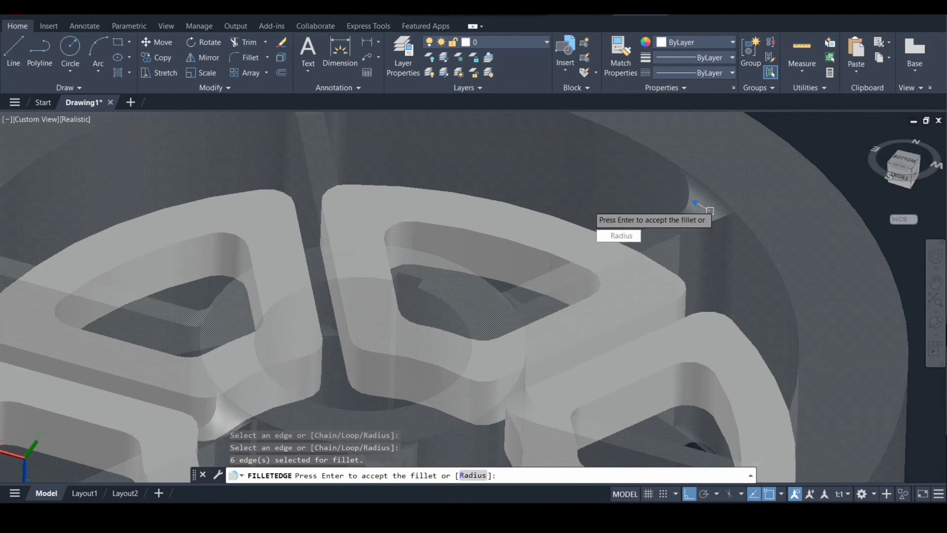
key("Return")
scroll(588, 205, "down", 6)
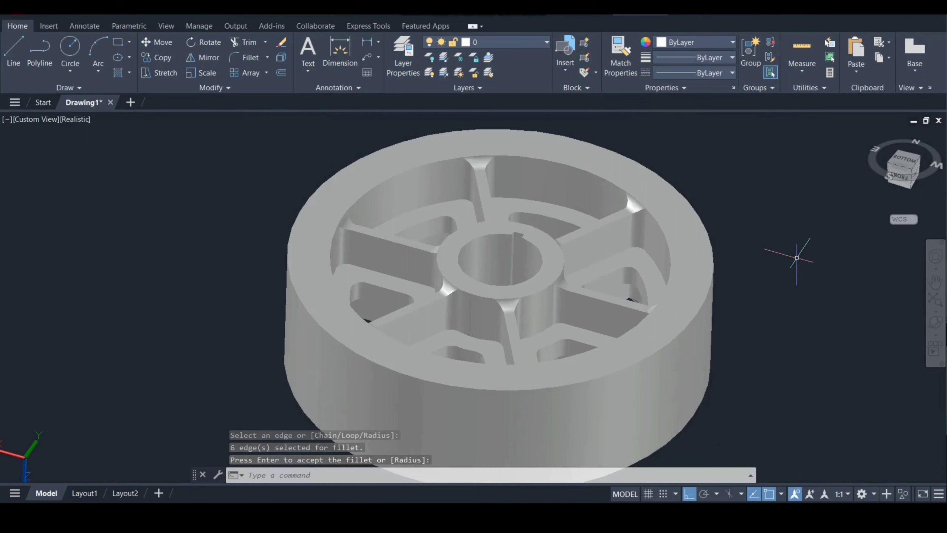
- Fillet the two outer circular edges of the wheel's rim, one on each face, with radius 1
scroll(796, 257, "down", 2)
left_click(936, 321)
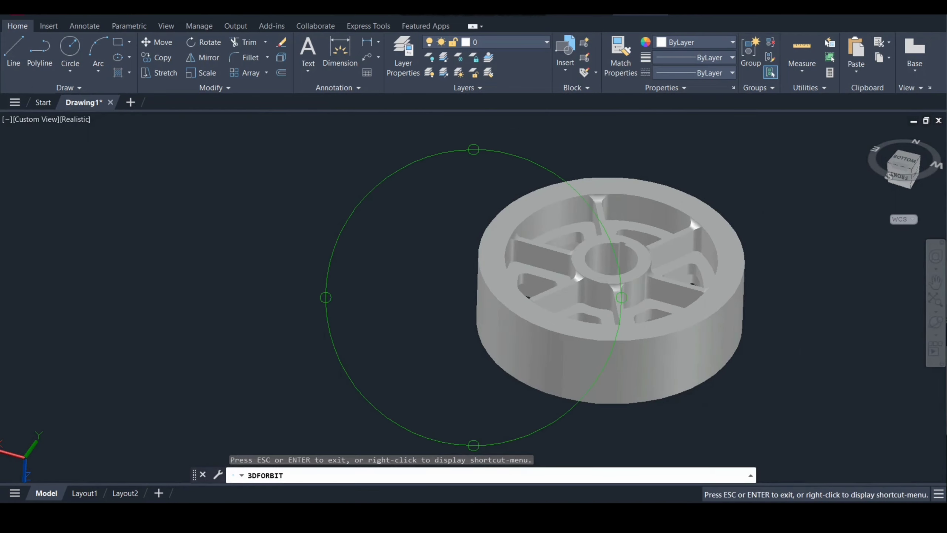
left_click_drag(552, 336, 493, 142)
left_click_drag(629, 301, 604, 300)
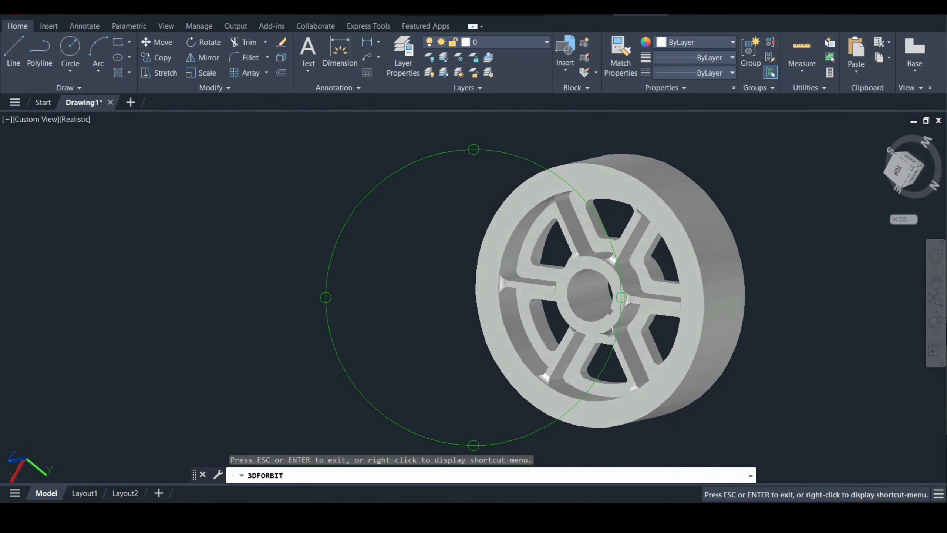
key("Escape")
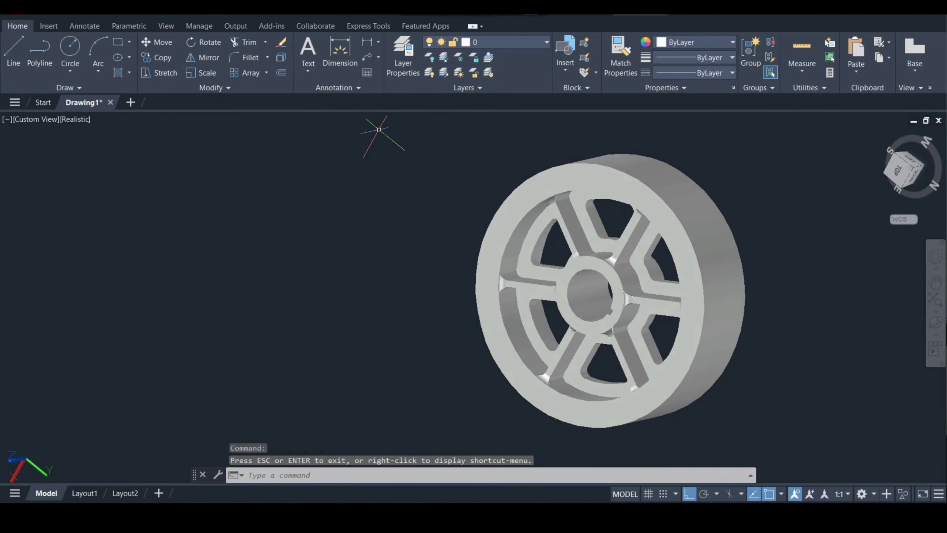
middle_click_drag(772, 171, 640, 186)
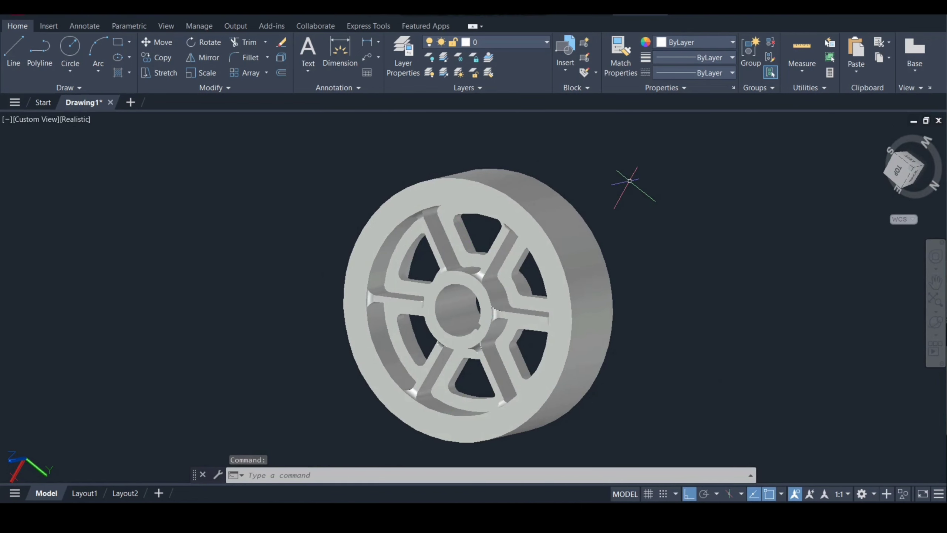
type("f")
key("Down")
key("Return")
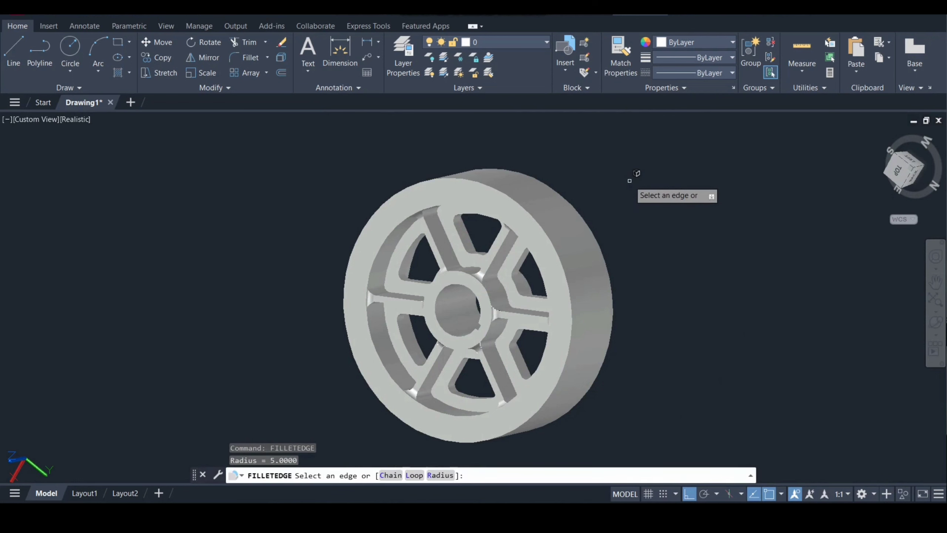
type("r")
key("Return")
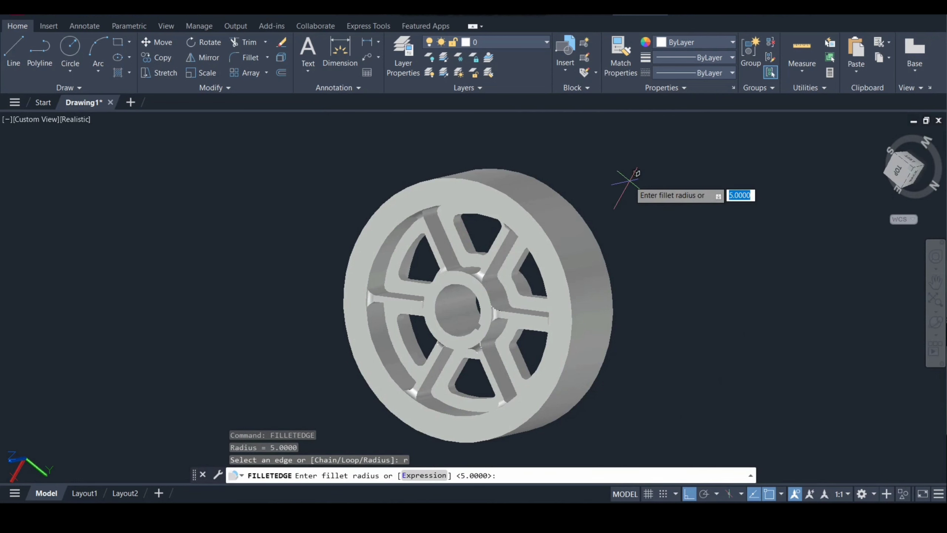
key("Return")
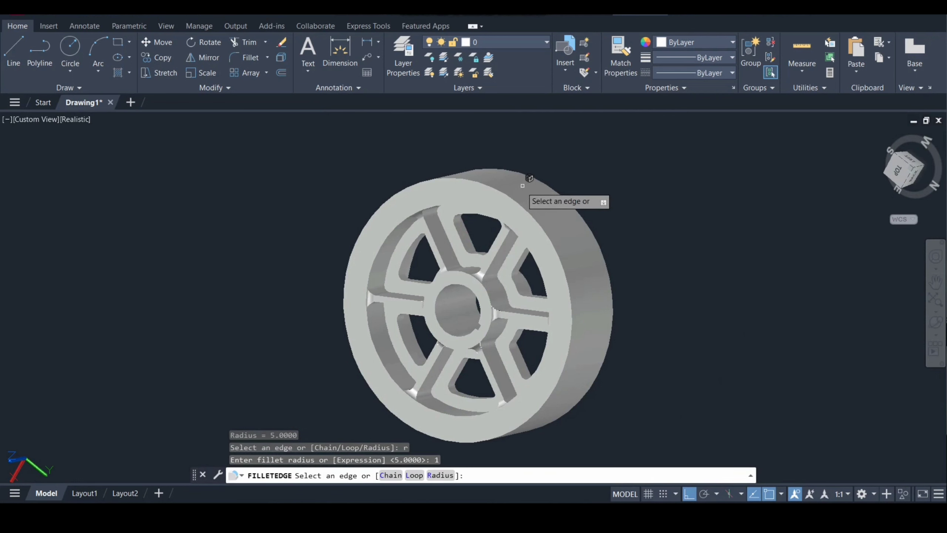
left_click(513, 191)
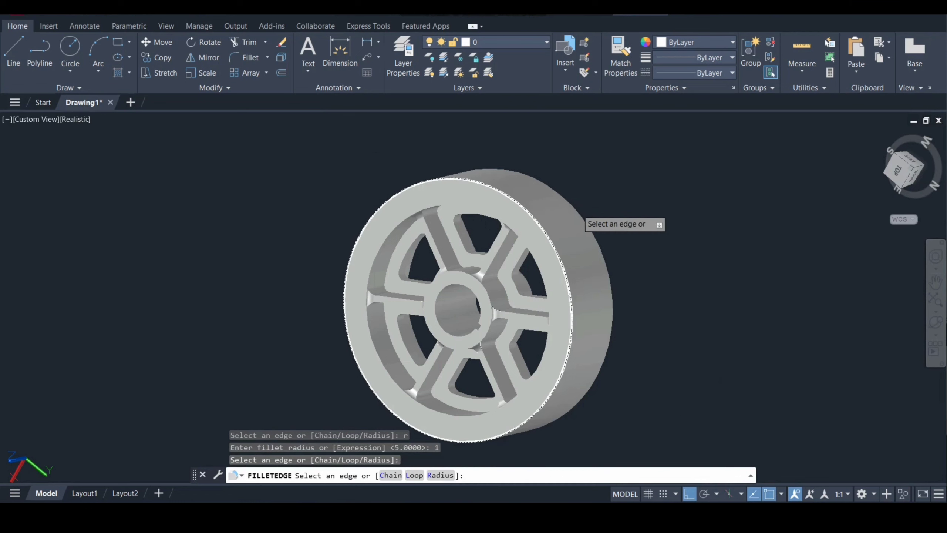
left_click(578, 209)
key("Return")
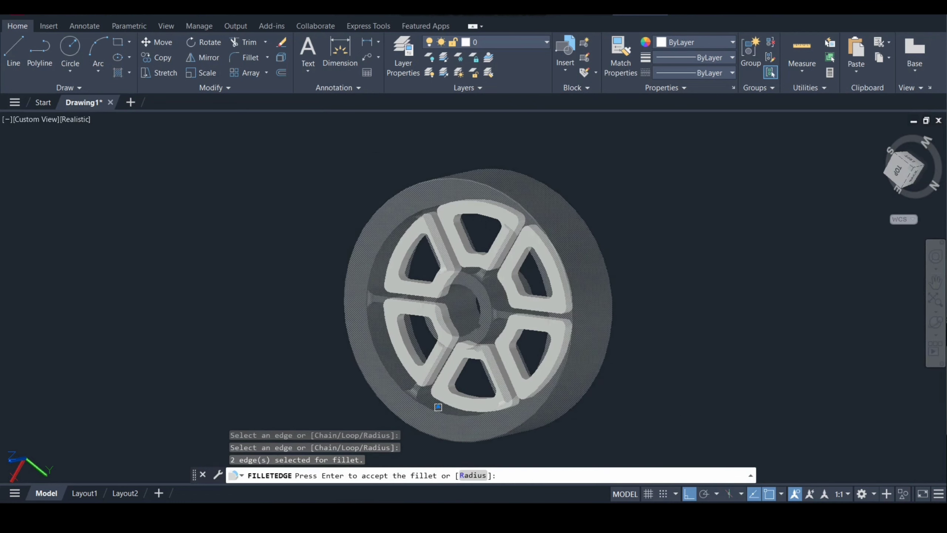
key("Return")
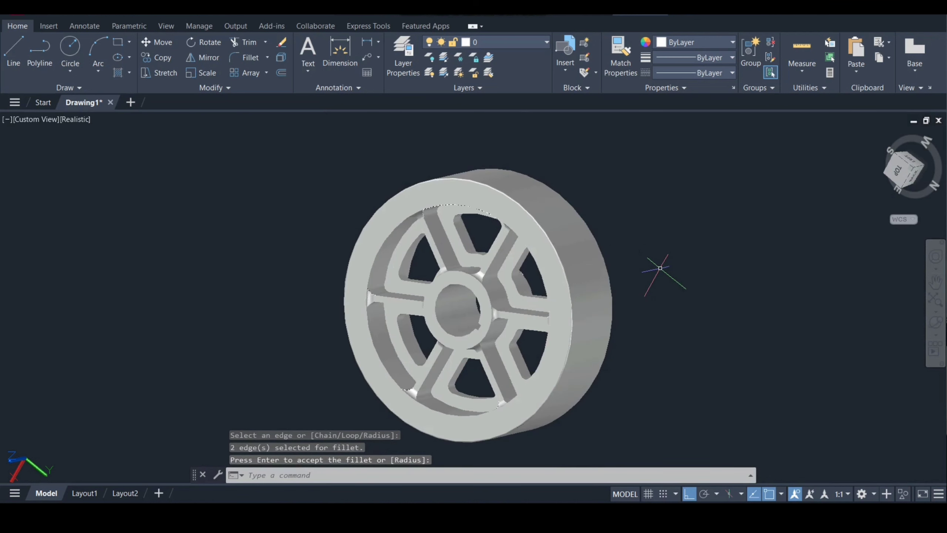
- Chamfer the circular edge of the hub bore on this face with both distances set to 1
type("ch")
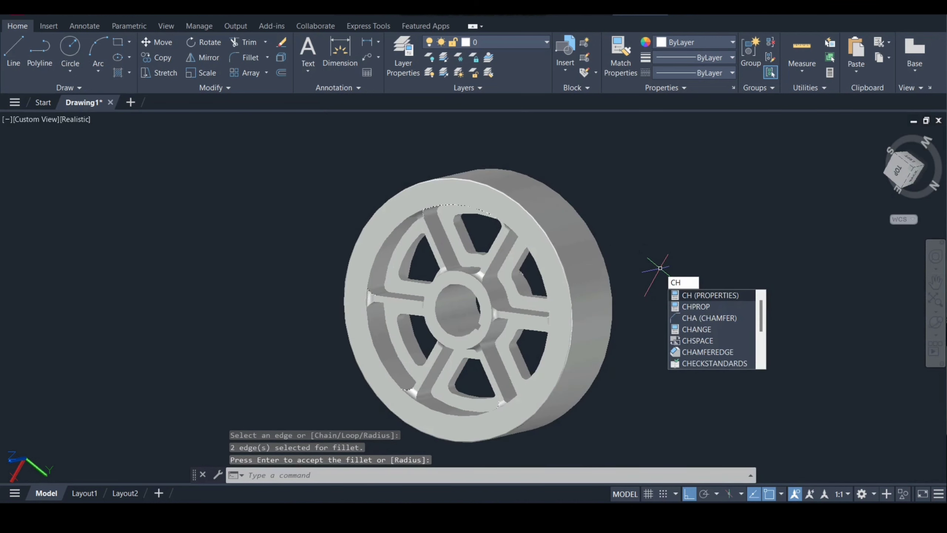
key("Down")
key("Up")
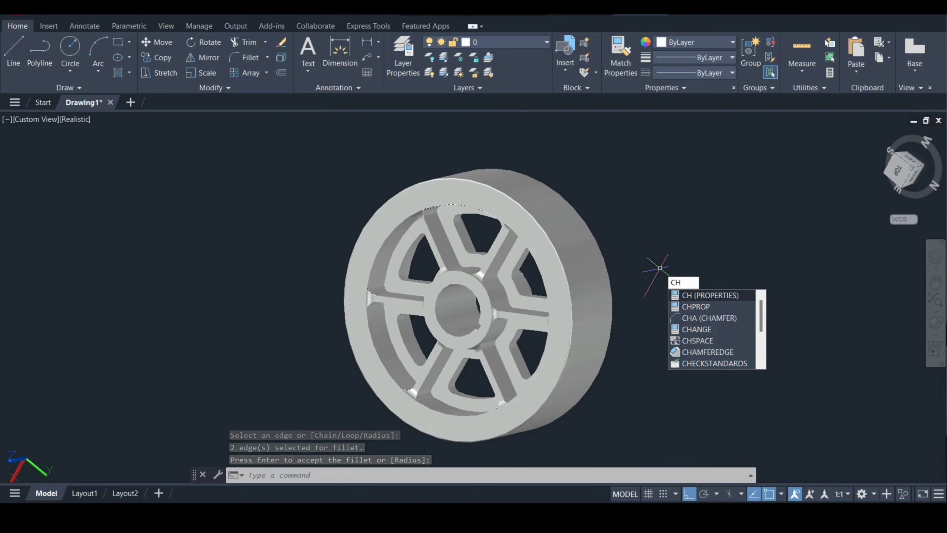
type("a")
key("Down")
key("Down")
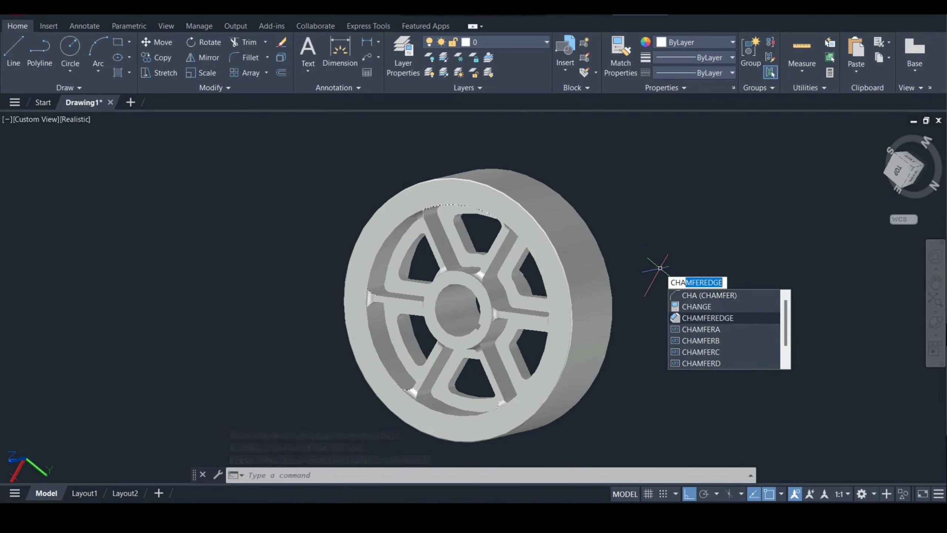
key("Return")
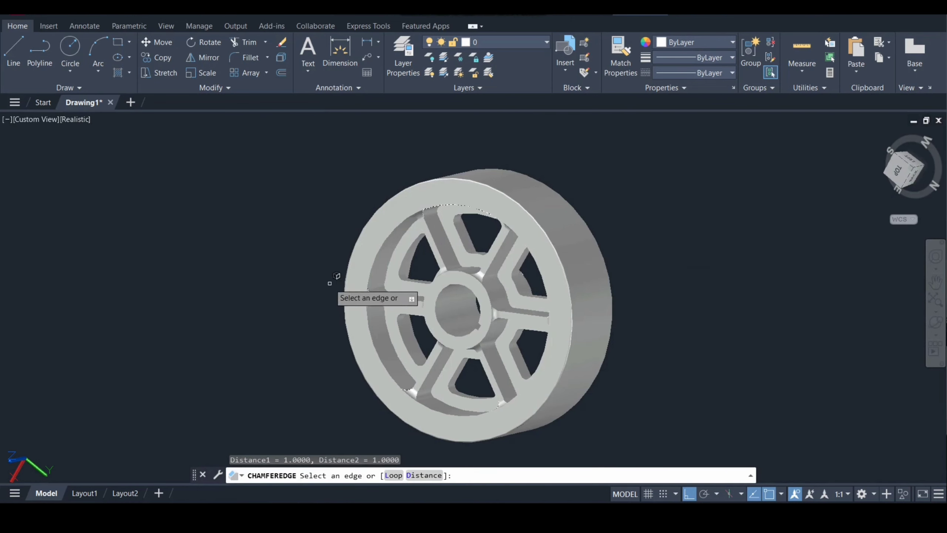
key("Return")
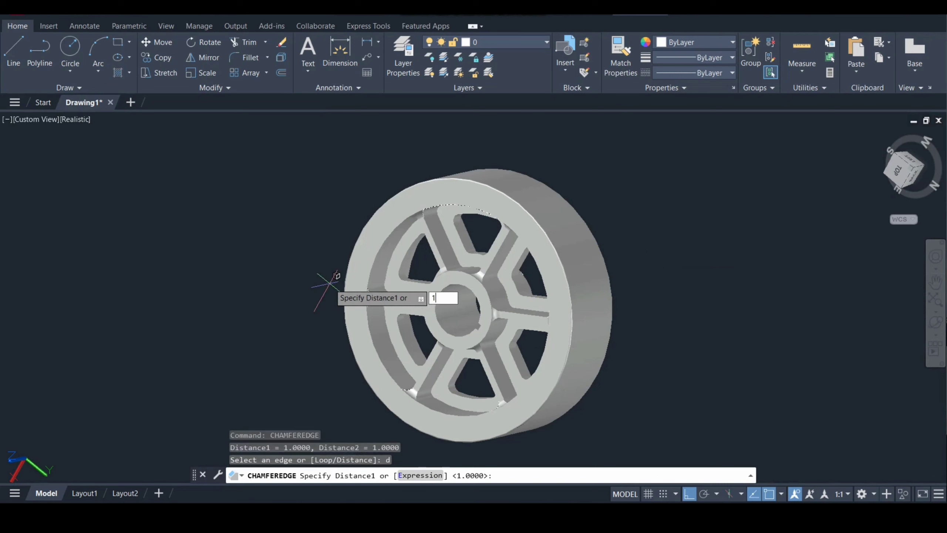
type("1")
key("Return")
key("Return")
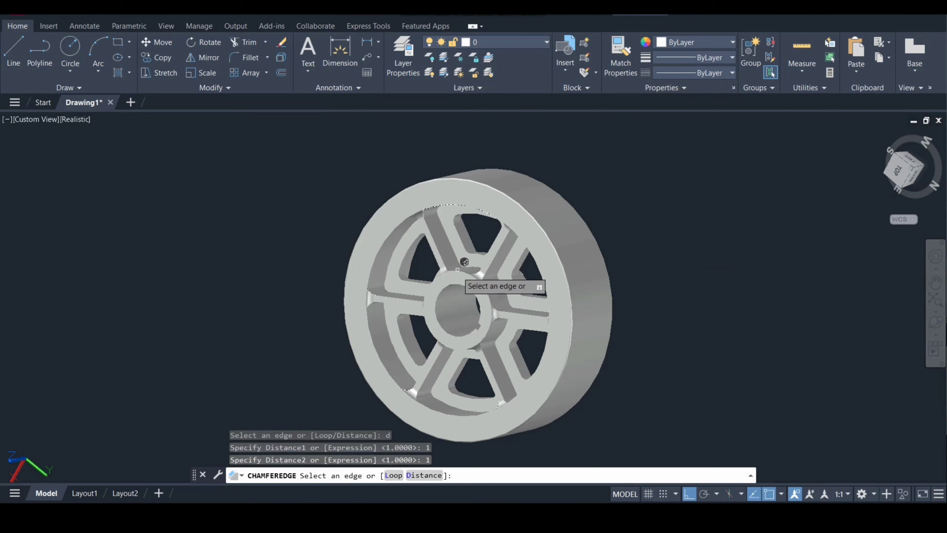
left_click(462, 276)
key("Return")
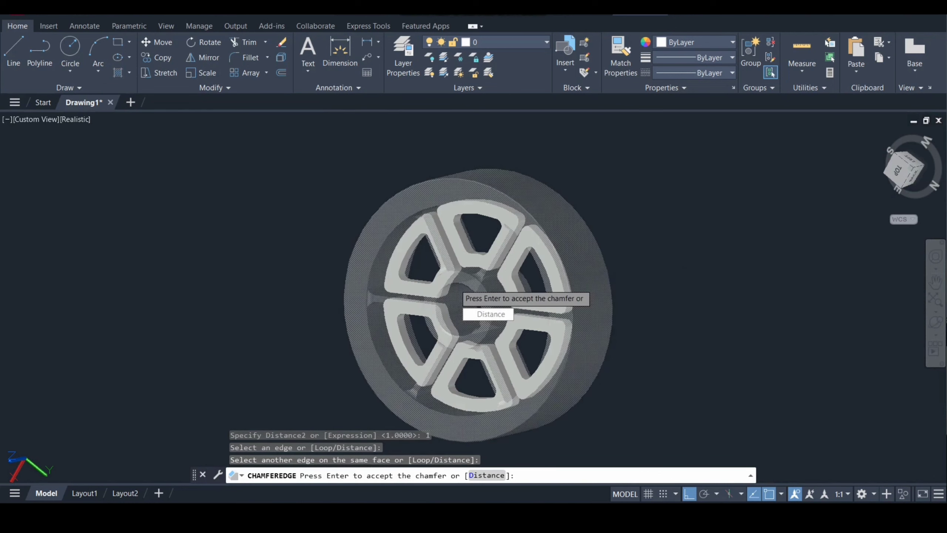
key("Return")
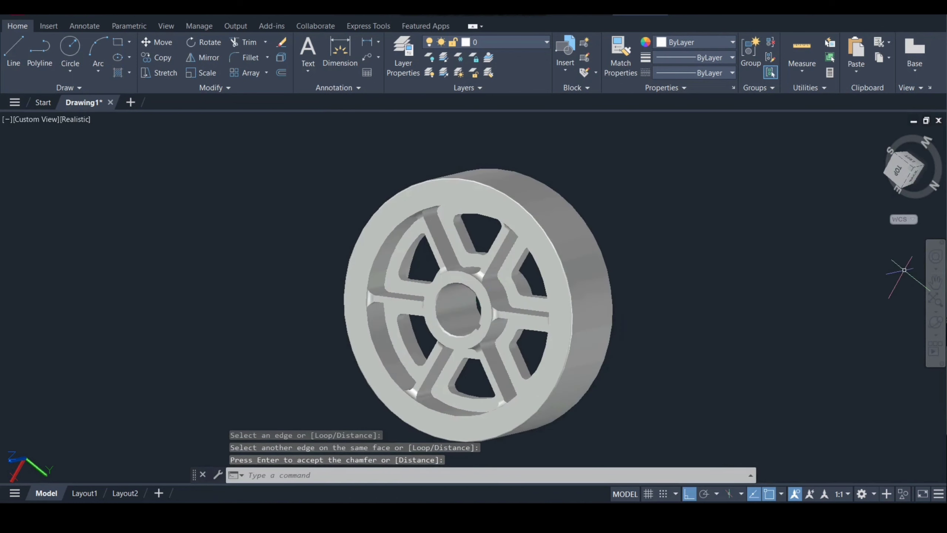
- Chamfer the hub bore's circular edge on the wheel's opposite face, keeping both distances at 1
left_click(936, 322)
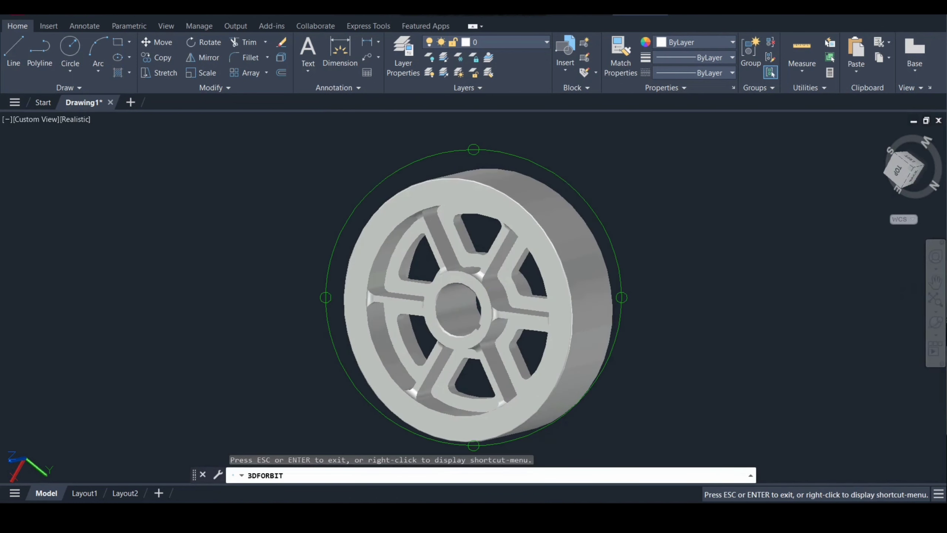
mouse_move(466, 306)
left_mouse_down()
mouse_move(480, 310)
mouse_move(459, 306)
left_mouse_up()
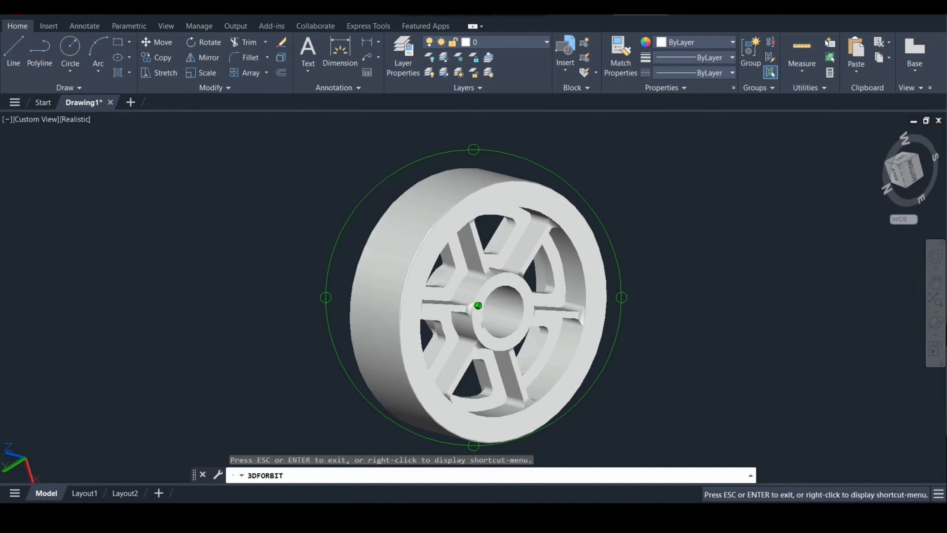
key("Escape")
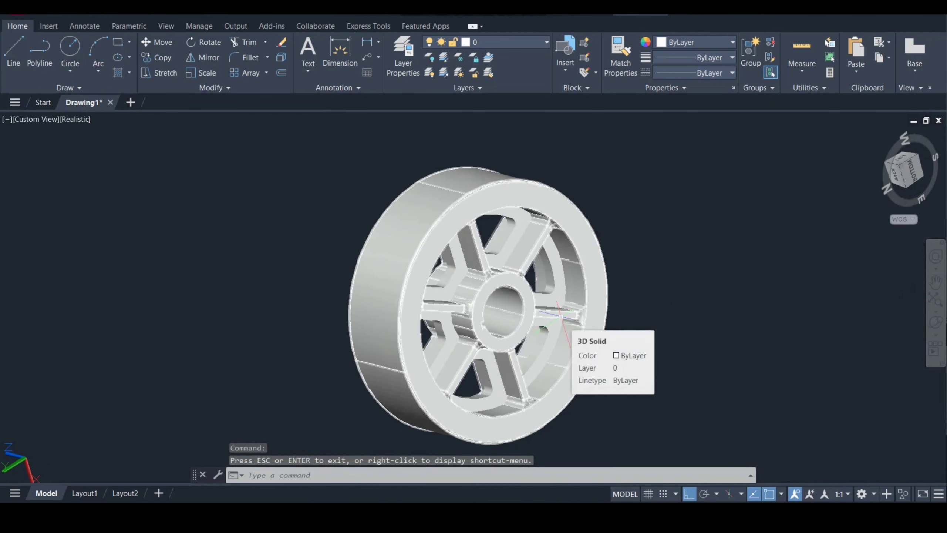
type("ch")
key("Down")
key("Return")
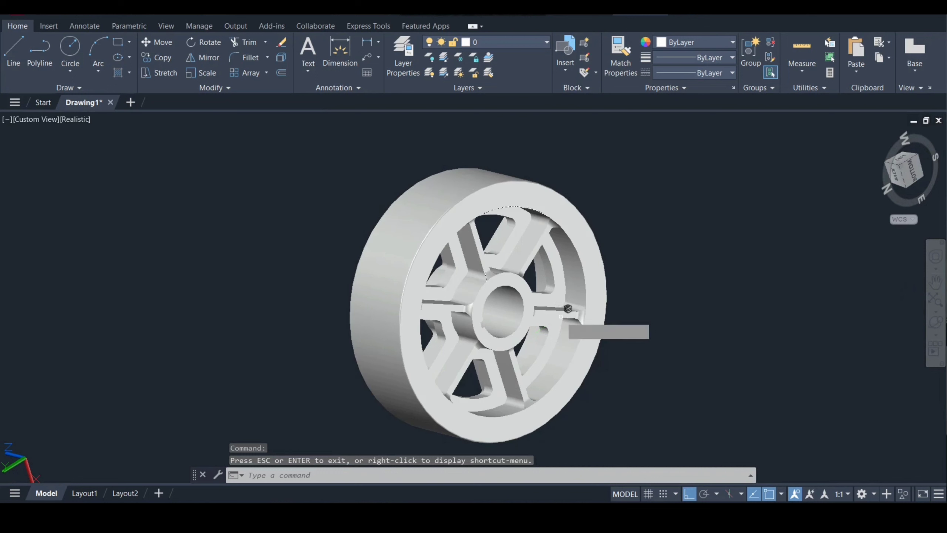
left_click(523, 315)
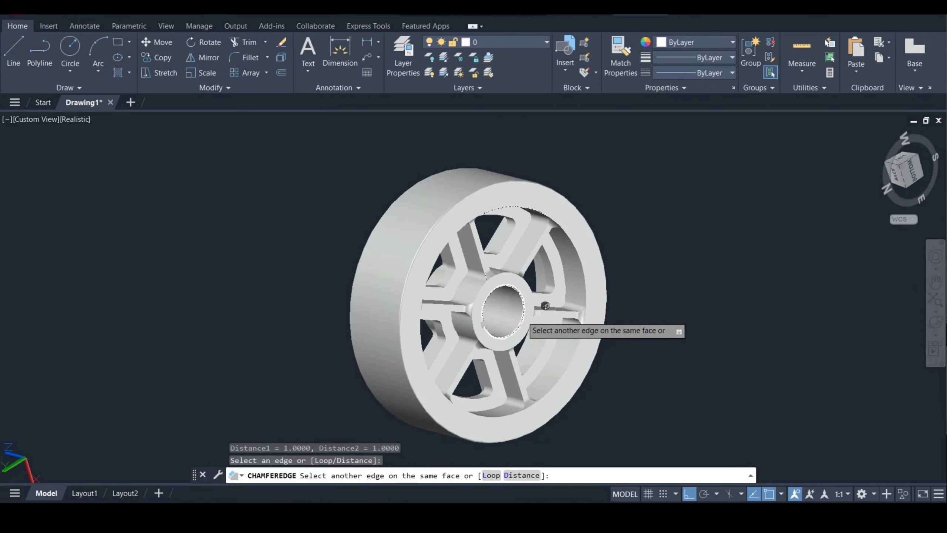
left_click(523, 301)
key("Return")
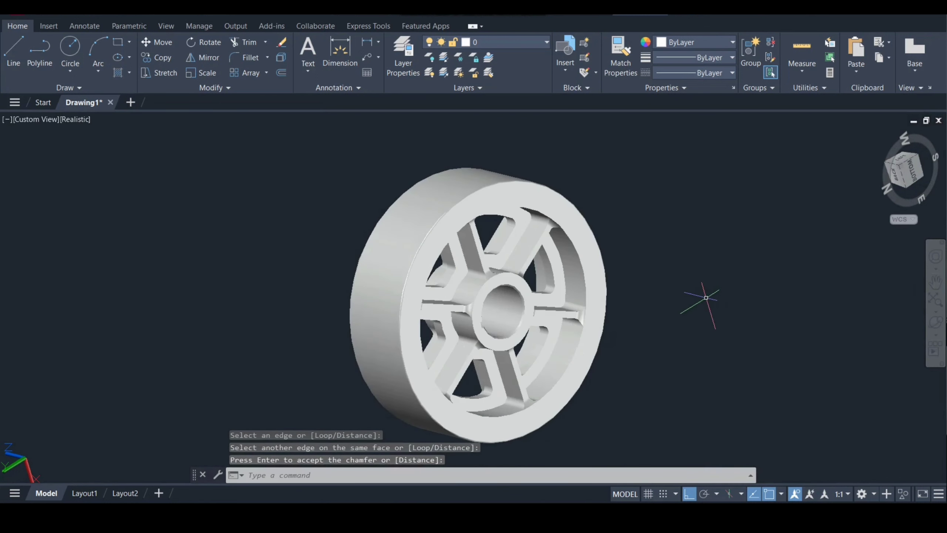
- Inspect the finished wheel's hub, spokes and rim up close and from several angles around the model
scroll(700, 309, "up", 4)
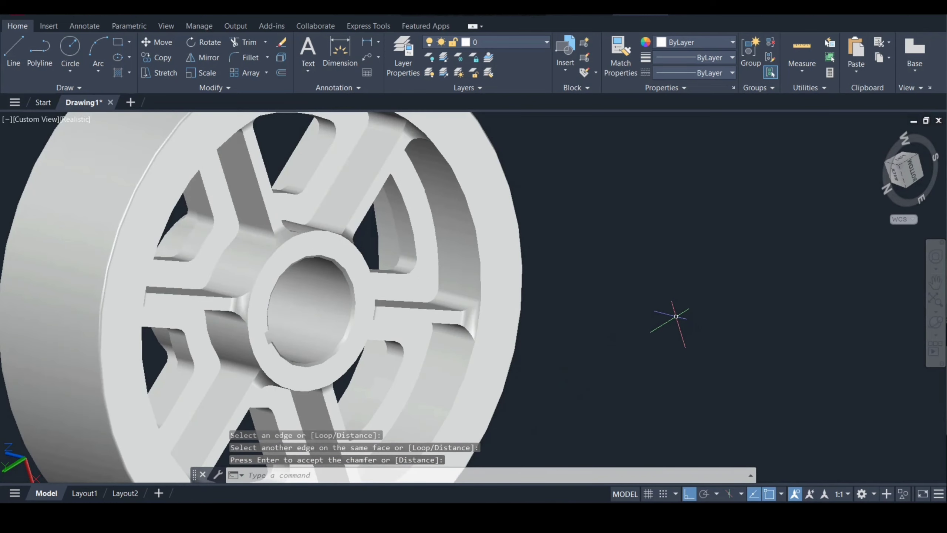
scroll(646, 318, "down", 4)
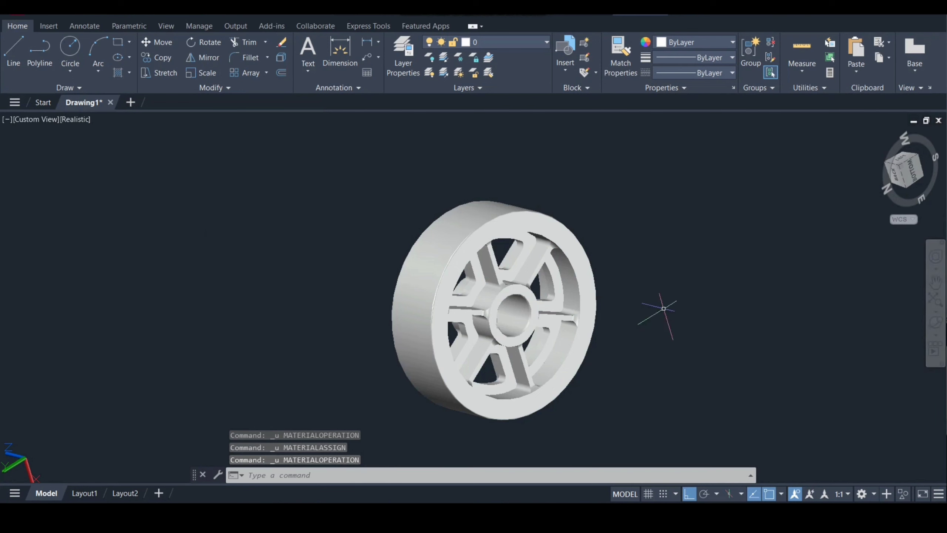
scroll(556, 290, "up", 2)
left_click(936, 323)
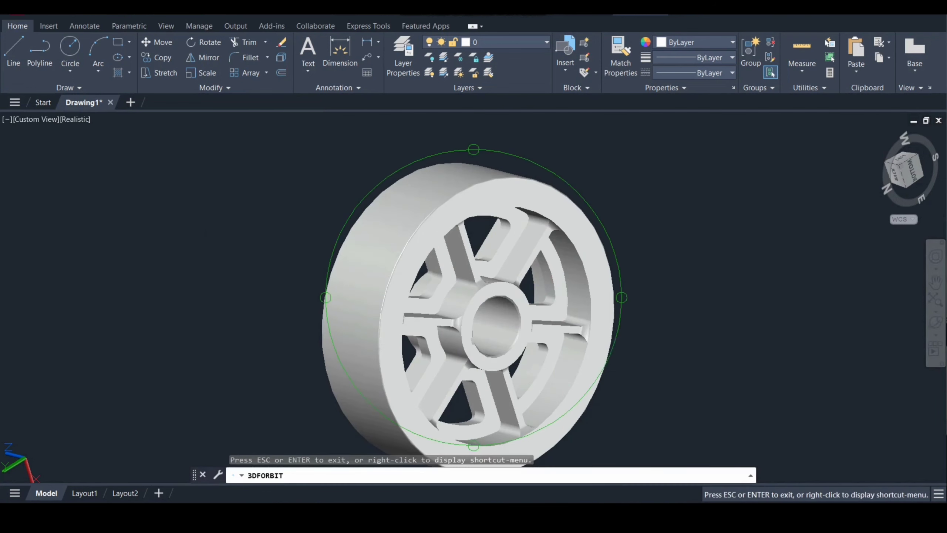
left_click_drag(469, 315, 386, 314)
left_click_drag(552, 306, 366, 308)
left_click_drag(481, 308, 457, 303)
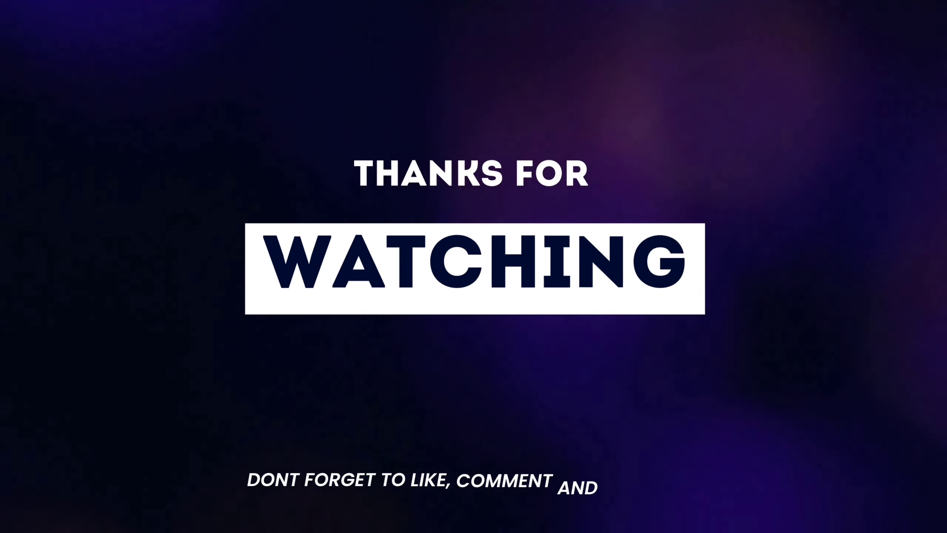